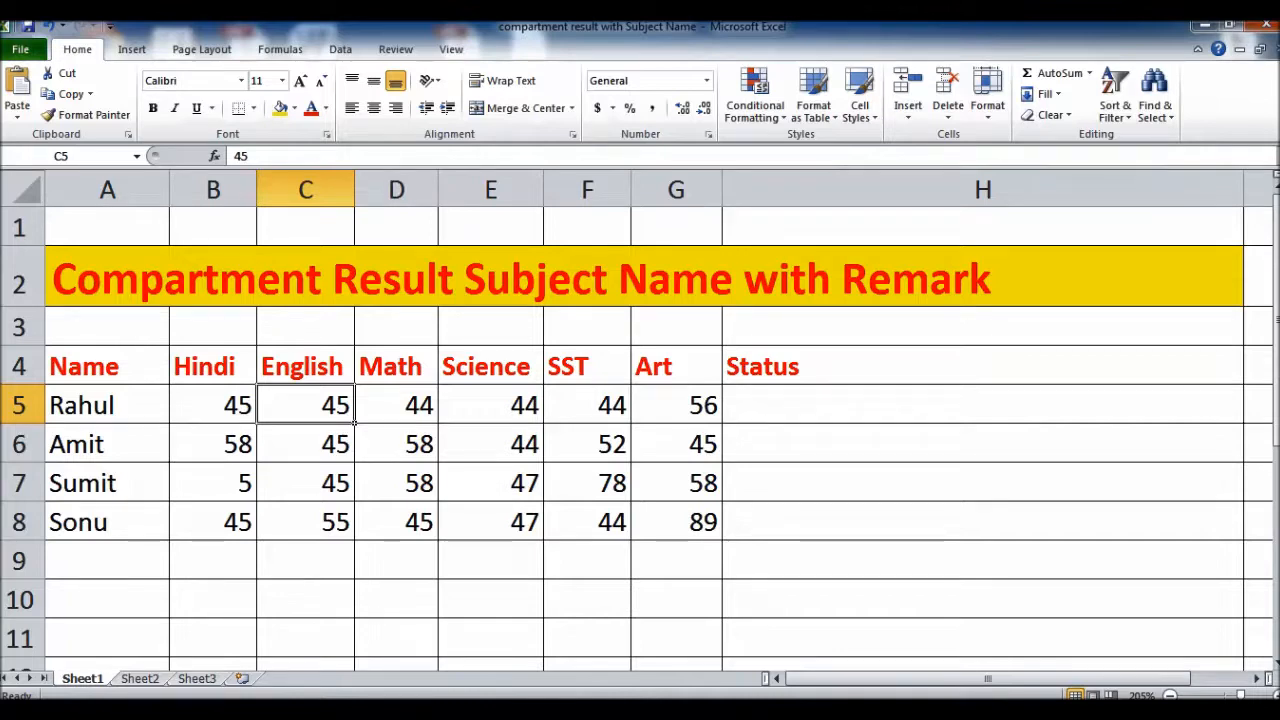
# Set the first student's Hindi mark in cell B5 to 25.
pyautogui.press('Right')
pyautogui.press('Right')
pyautogui.press('Right')
pyautogui.press('Right')
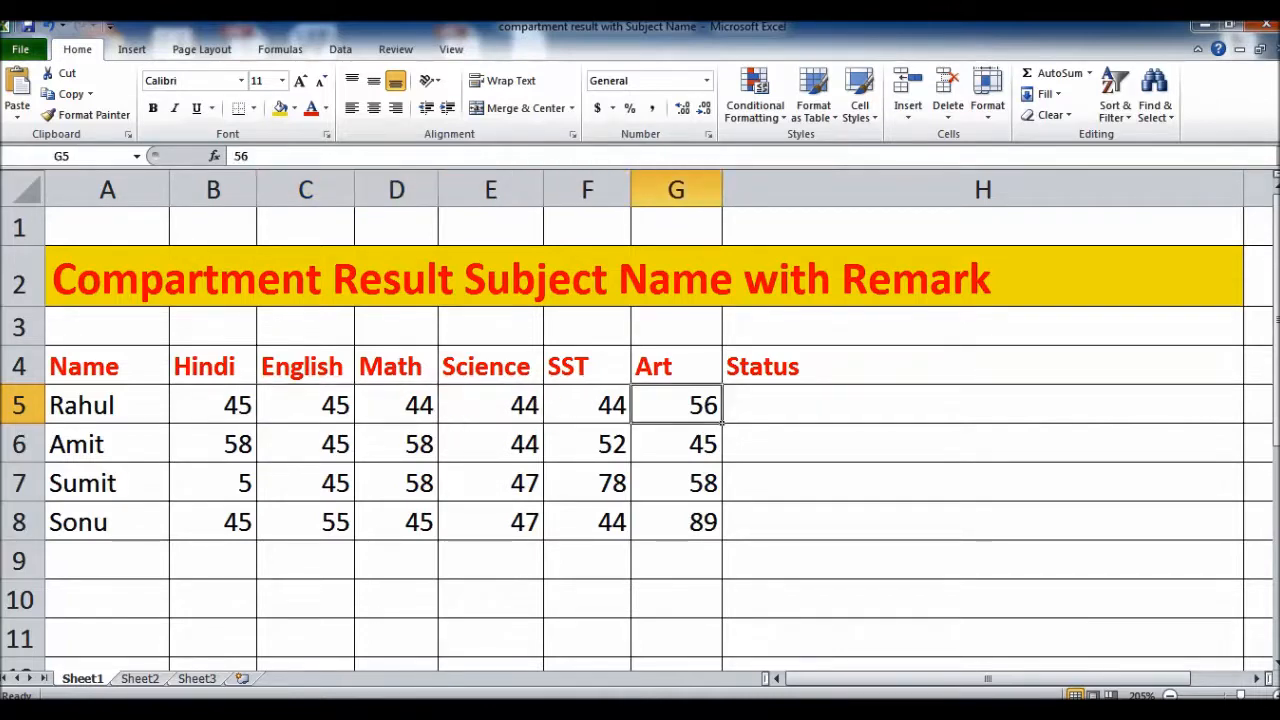
pyautogui.press('Left')
pyautogui.press('Left')
pyautogui.press('Left')
pyautogui.press('Left')
pyautogui.press('Left')
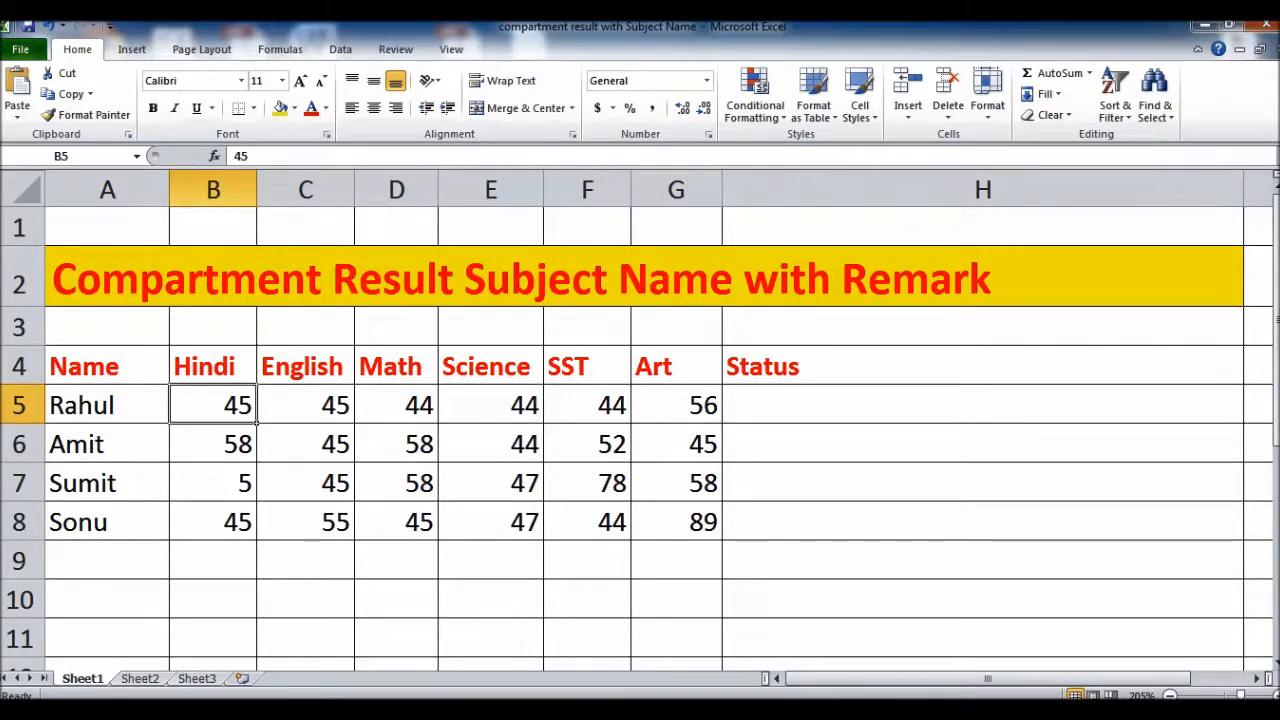
pyautogui.write('25')
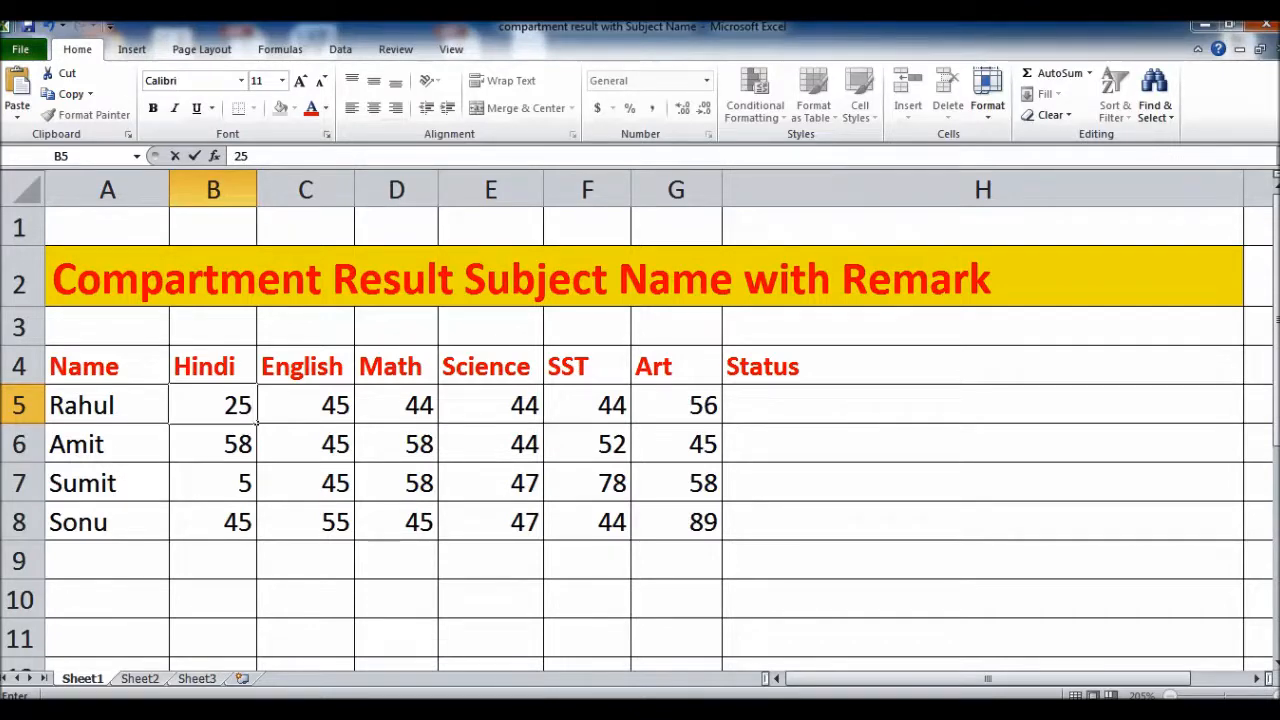
pyautogui.press('Return')
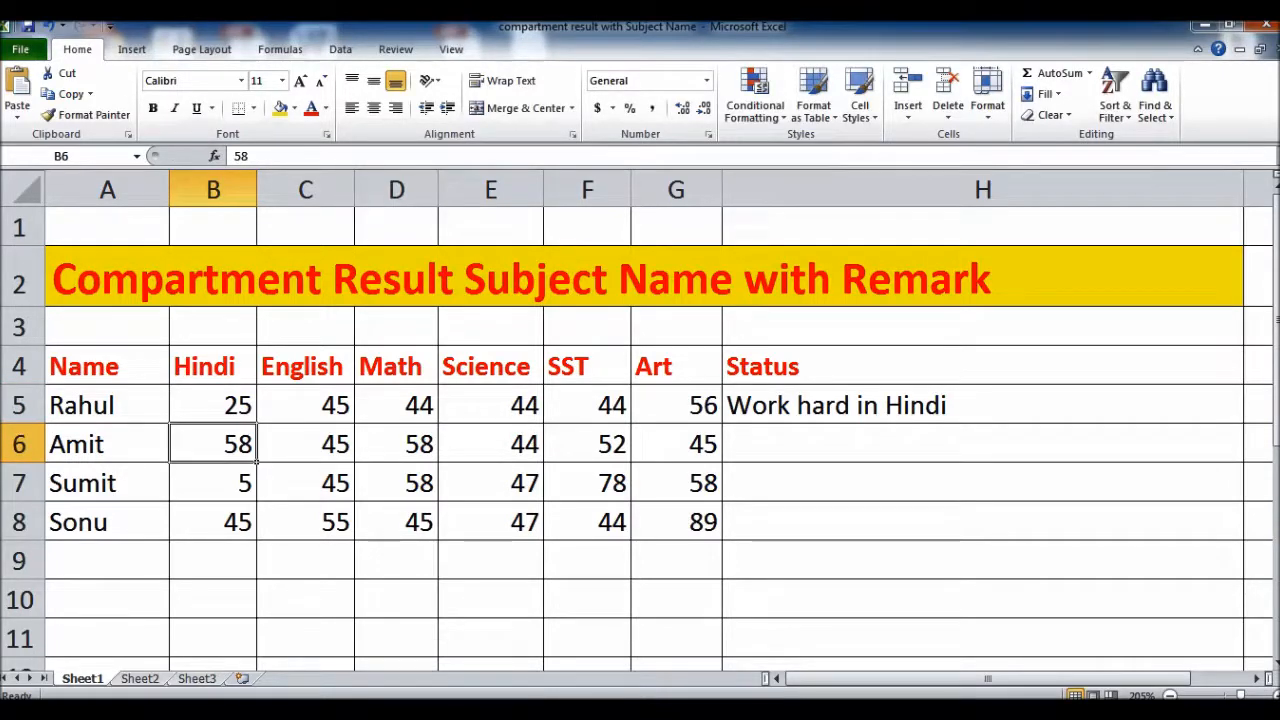
# Set the first student's English mark in cell C5 to 4.
pyautogui.moveTo(372, 711)
pyautogui.click(216, 367)
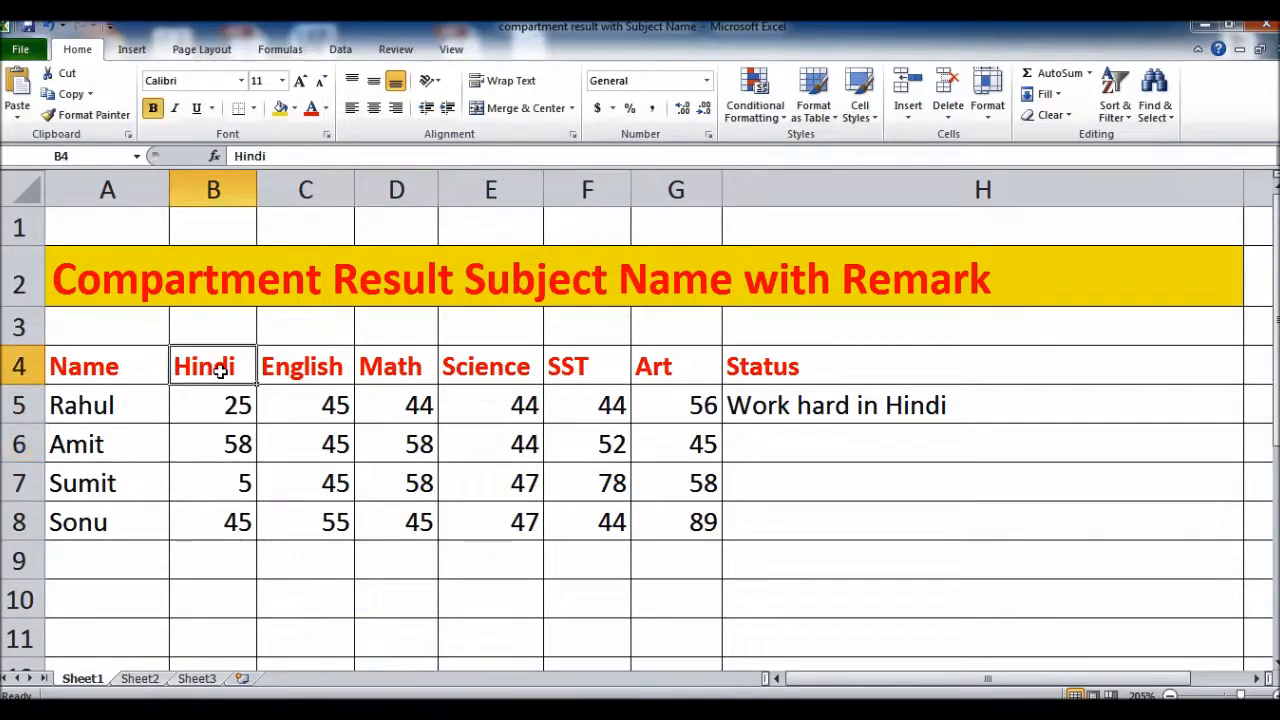
pyautogui.click(302, 406)
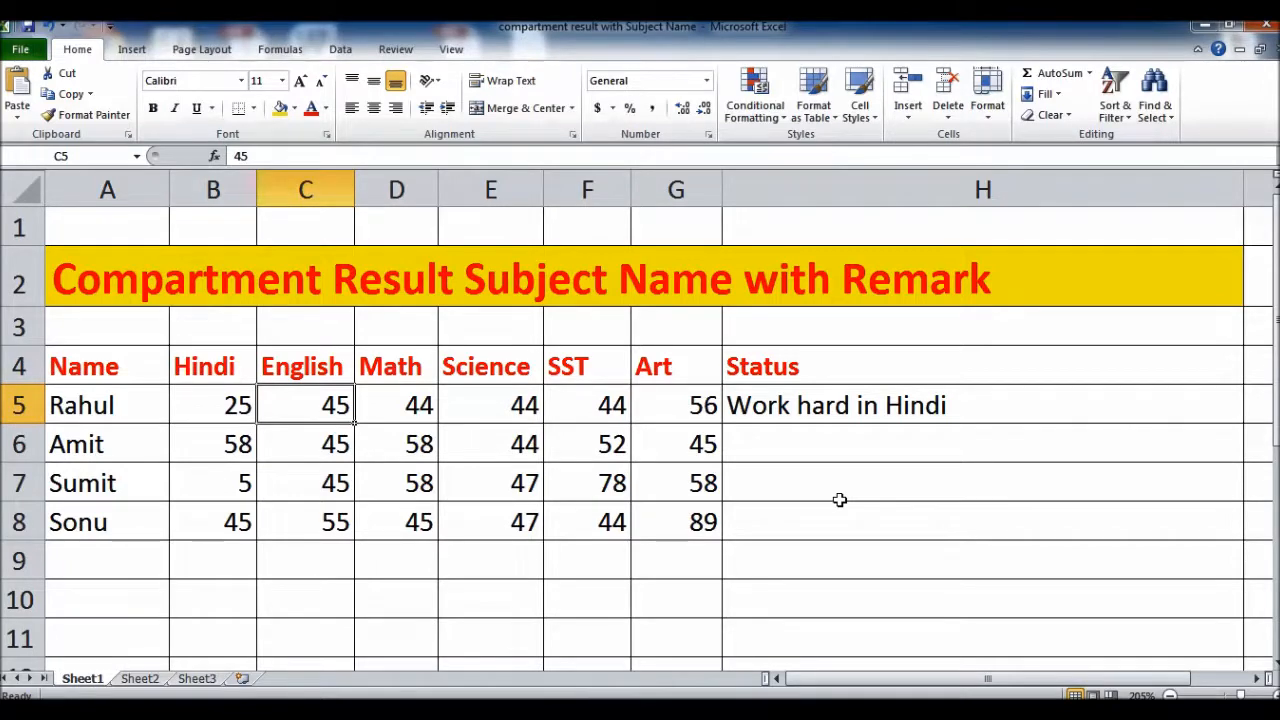
pyautogui.press('F2')
pyautogui.press('BackSpace')
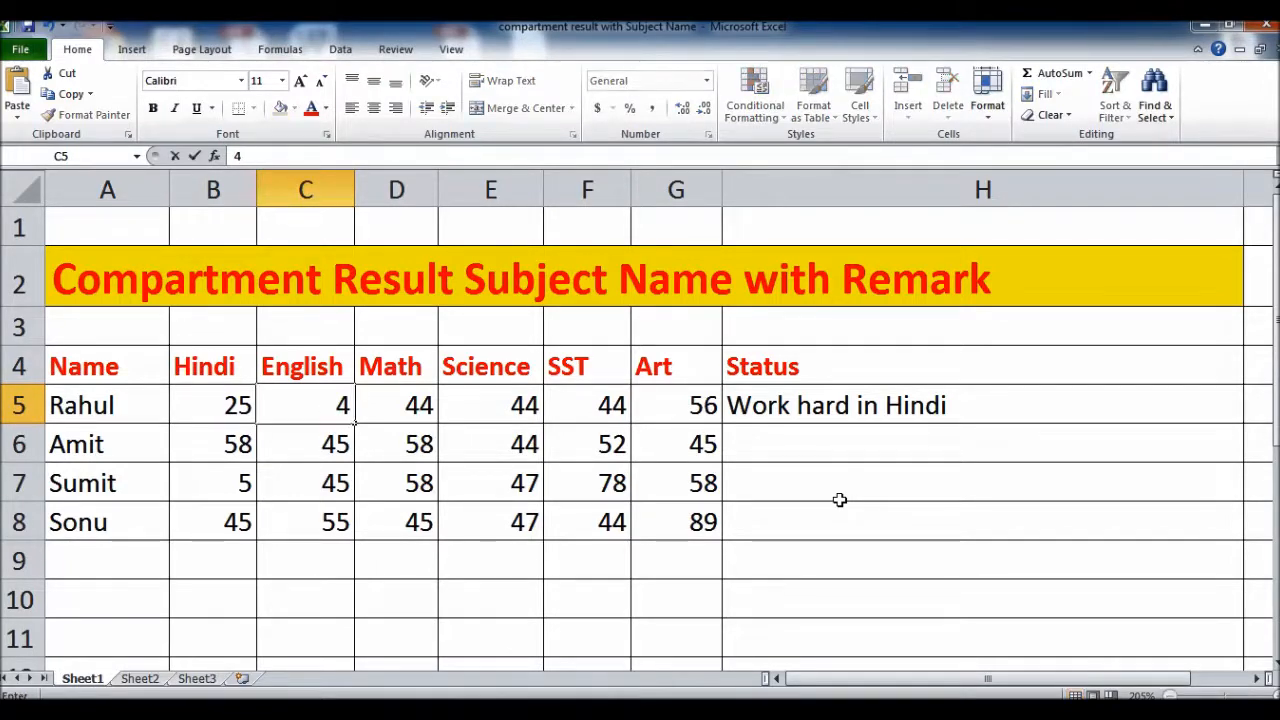
pyautogui.press('Return')
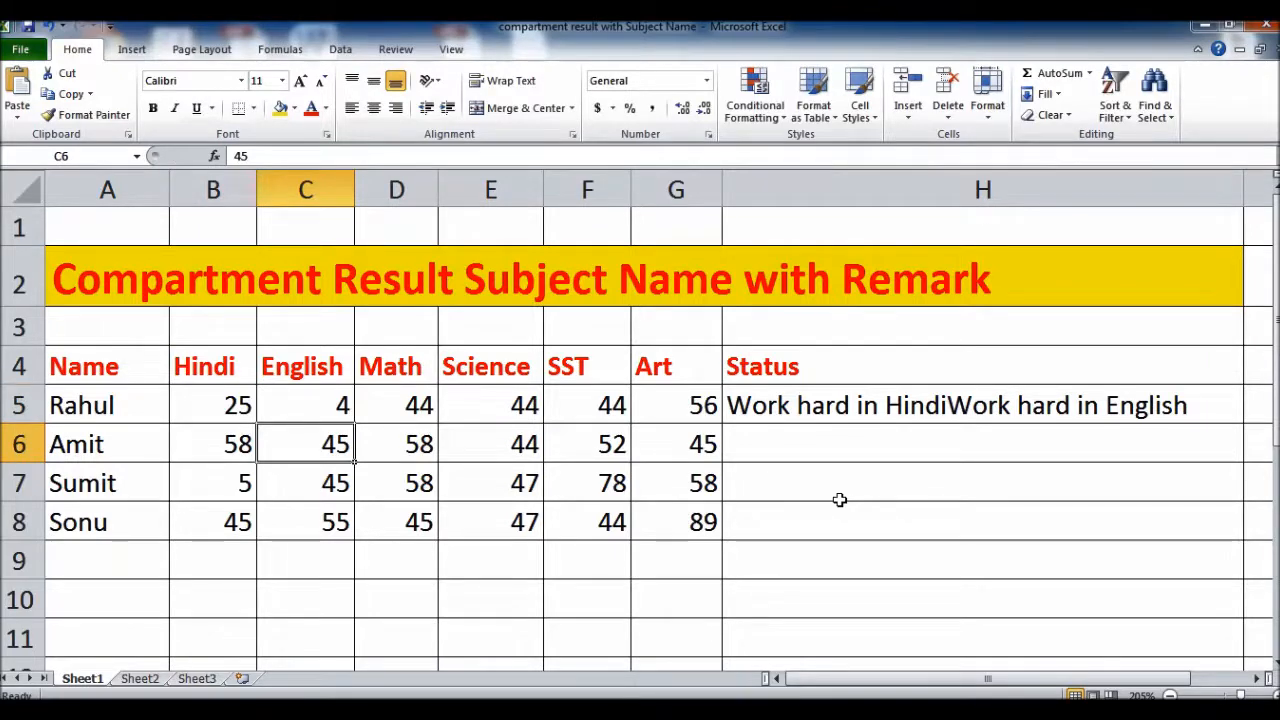
# Set the first student's Hindi mark in B5 to 23 and replace it with 45.
pyautogui.press('Left')
pyautogui.press('Up')
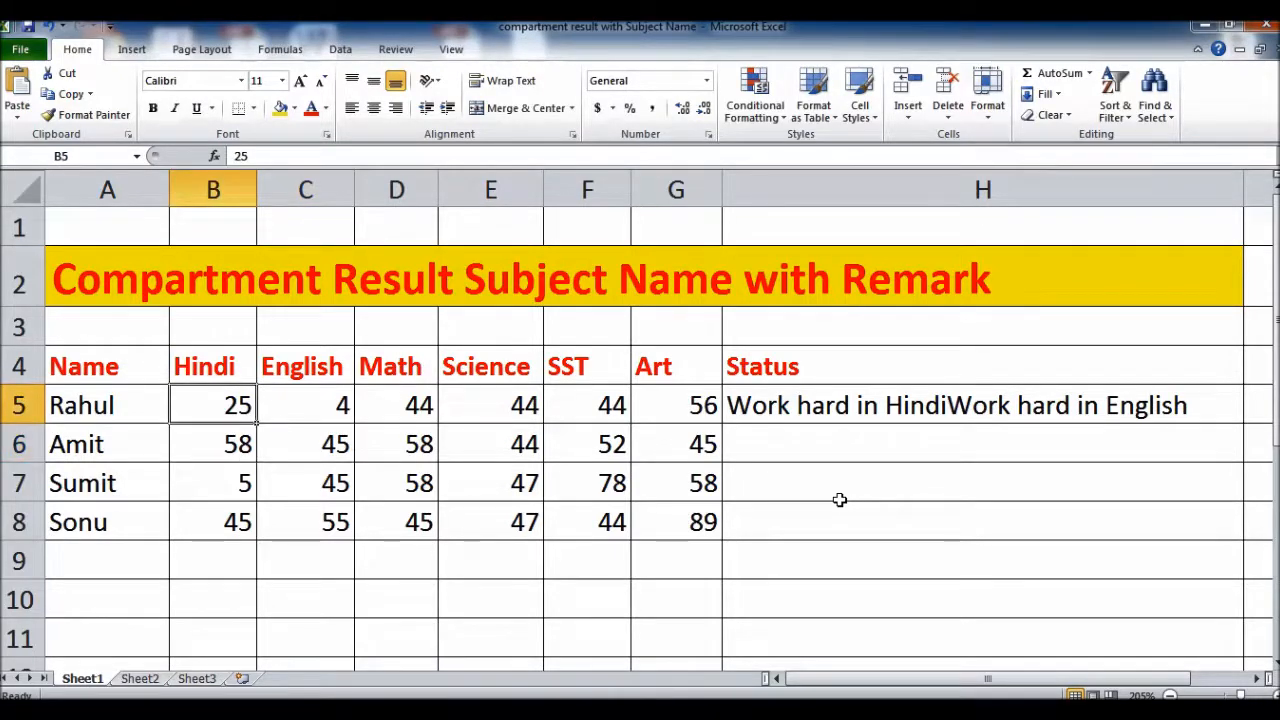
pyautogui.write('23')
pyautogui.press('Right')
pyautogui.press('Left')
pyautogui.write('45')
pyautogui.press('Right')
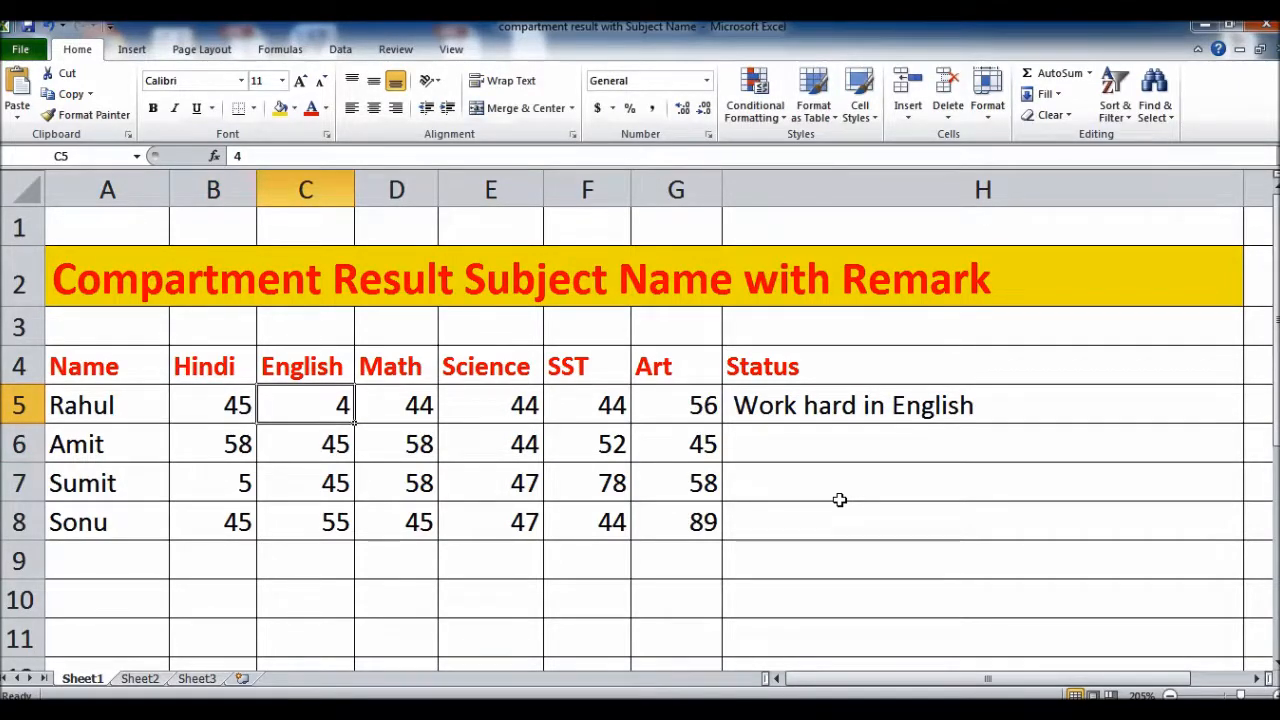
# Shorten the English column heading in cell C4 to "Eng".
pyautogui.press('Up')
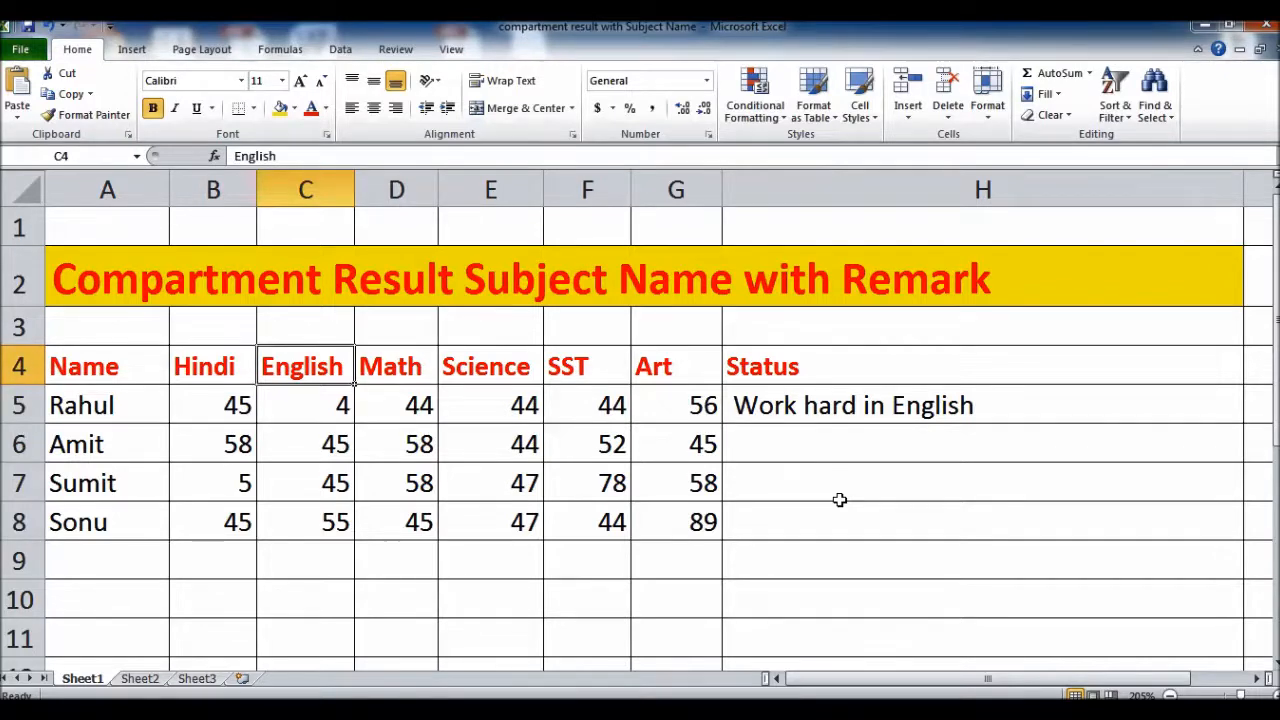
pyautogui.press('Left')
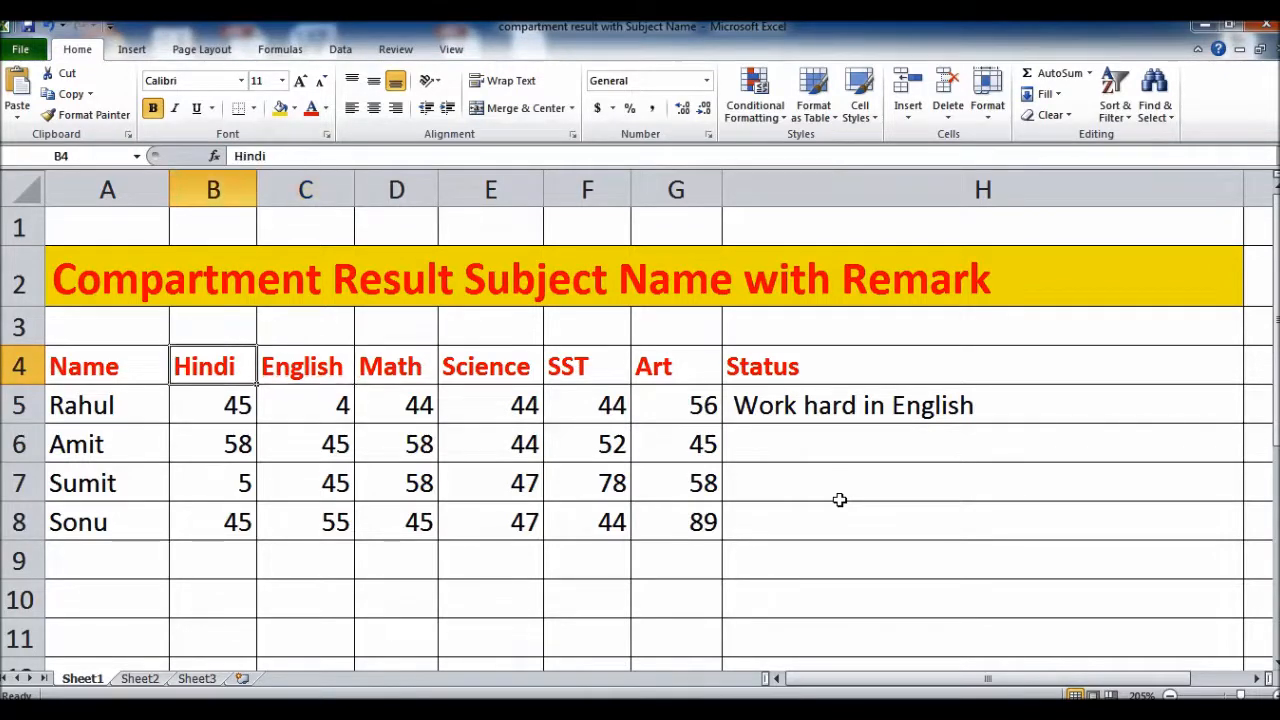
pyautogui.press('Right')
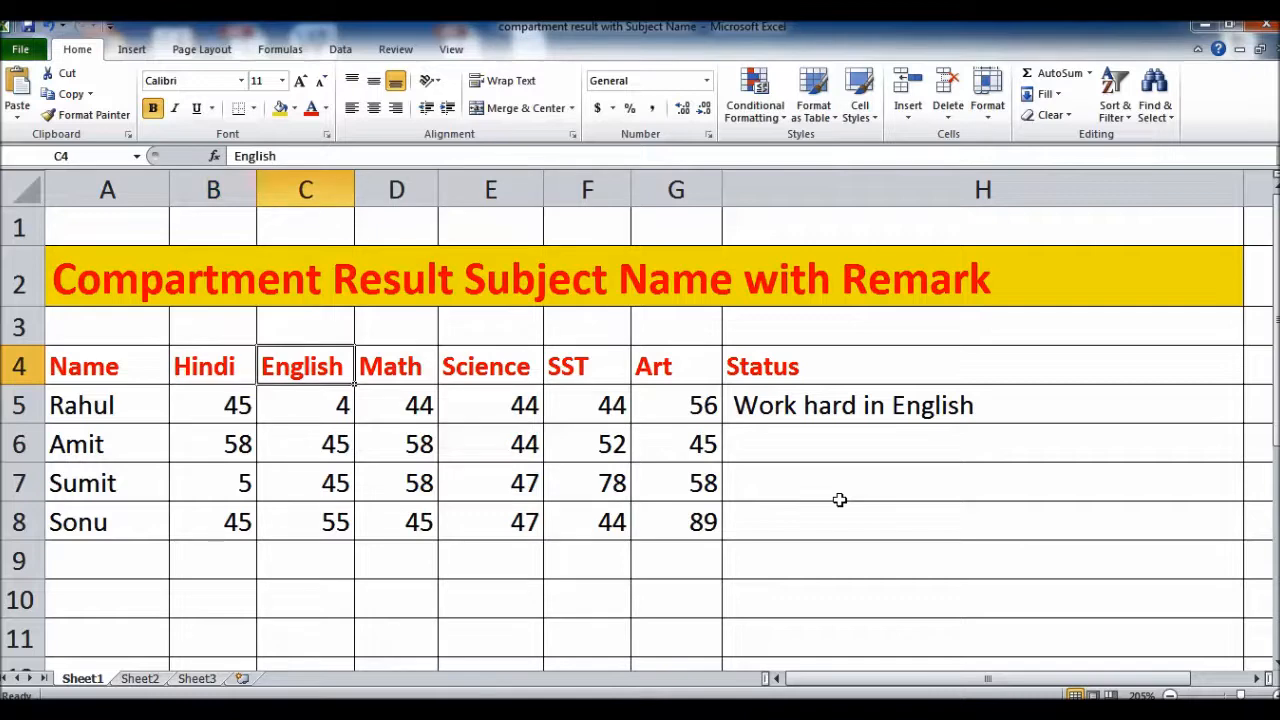
pyautogui.write('Eng')
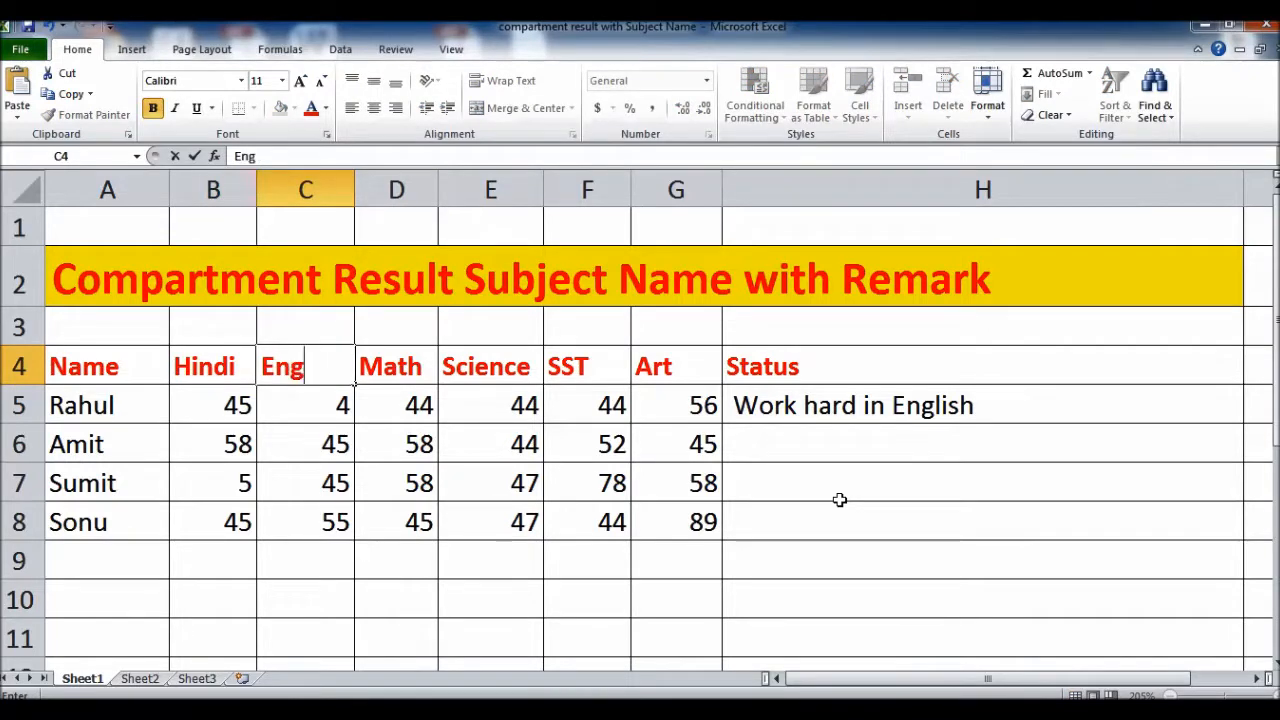
pyautogui.press('Right')
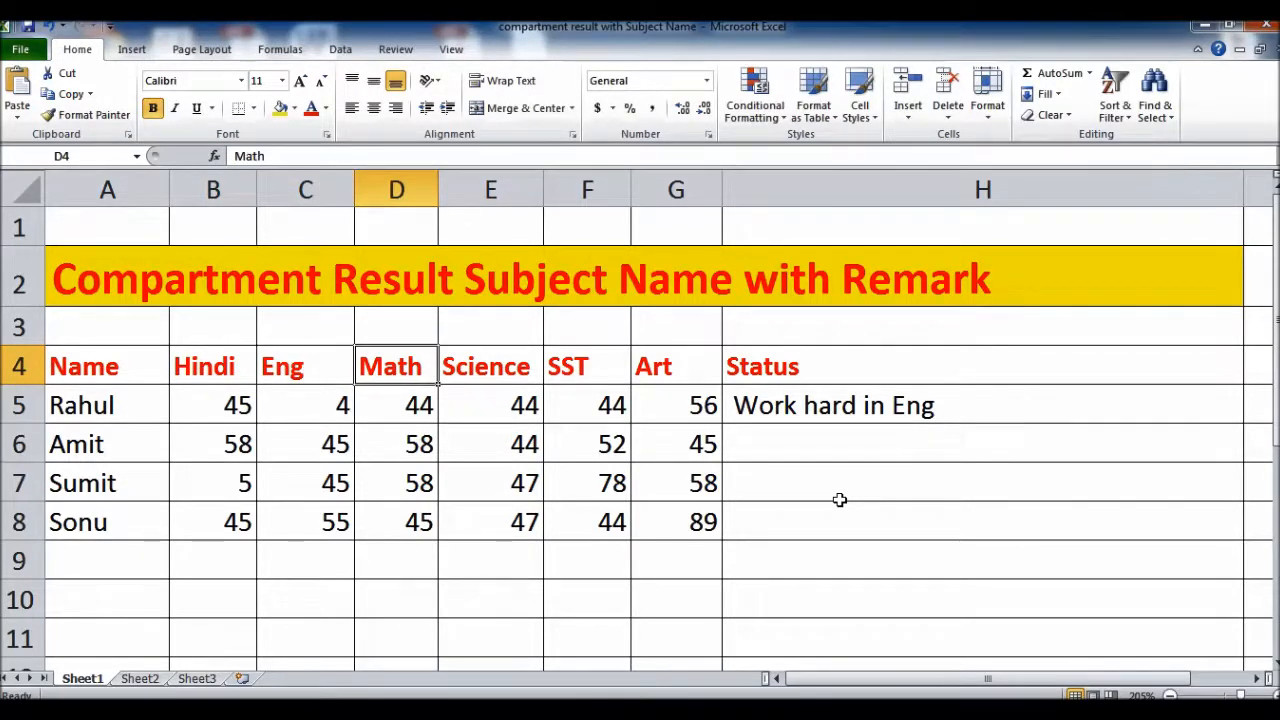
# Set the first student's Eng mark in cell C5 to 55.
pyautogui.press('Left')
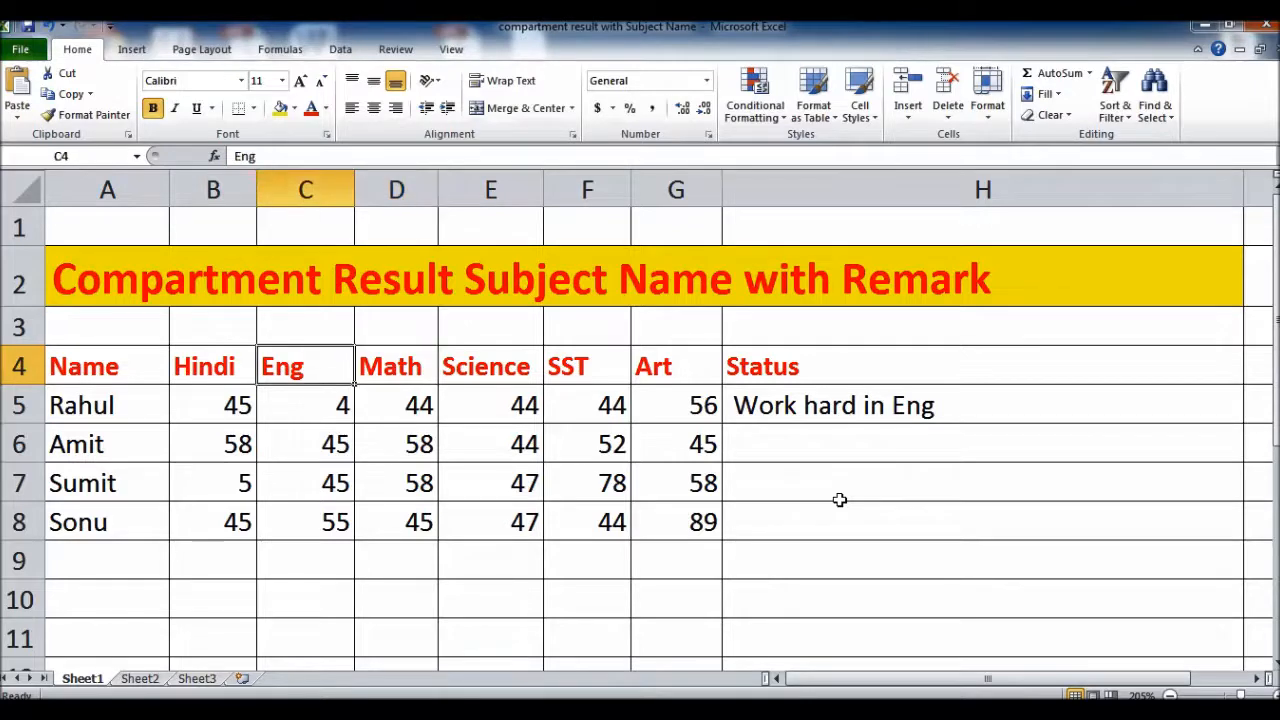
pyautogui.press('Down')
pyautogui.press('Left')
pyautogui.press('Right')
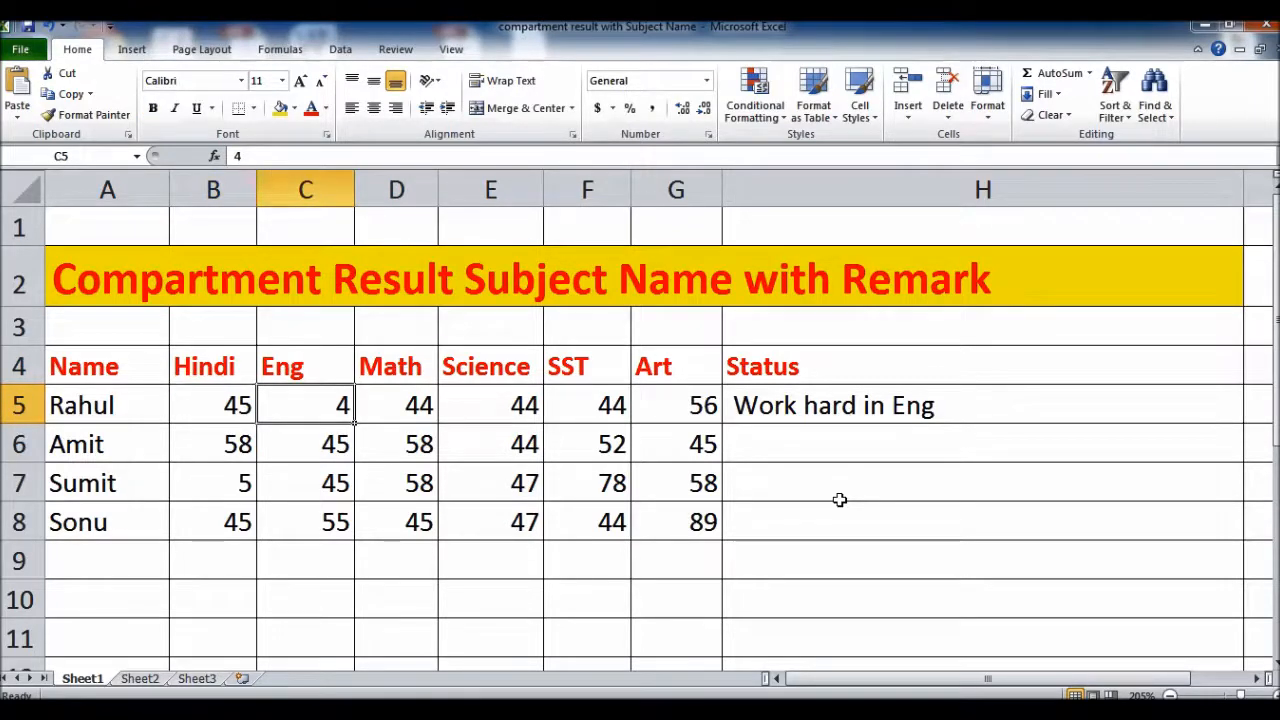
pyautogui.write('55')
pyautogui.press('Right')
# Set the first student's Hindi mark in cell B5 to 3.
pyautogui.press('Left')
pyautogui.press('Left')
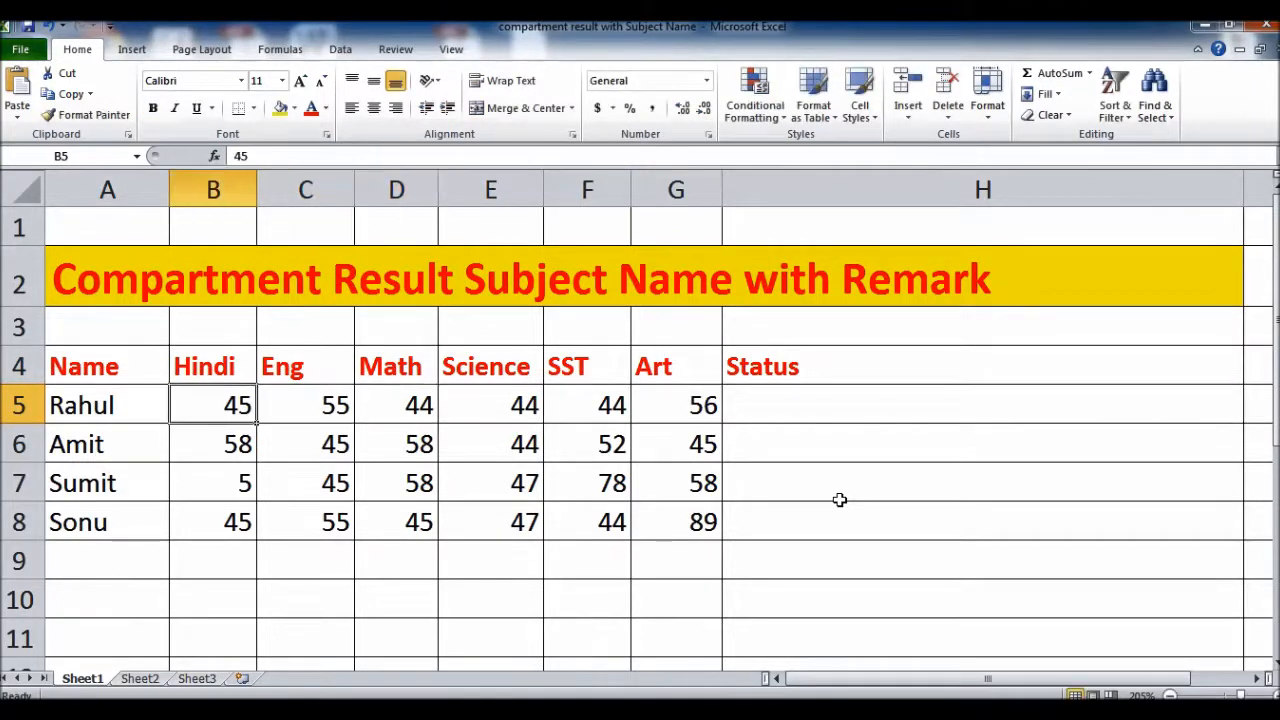
pyautogui.write('3')
pyautogui.press('Right')
# Shorten the Hindi column heading in cell B4 to "Hin".
pyautogui.press('Up')
pyautogui.press('Left')
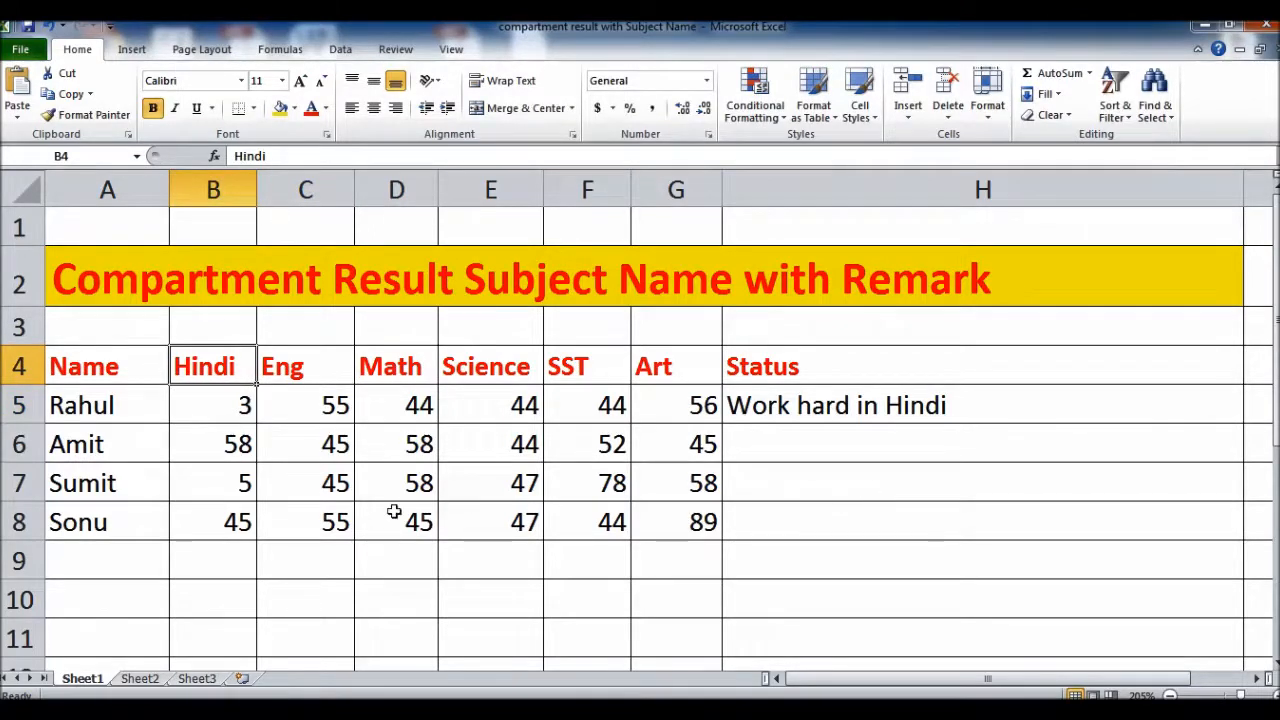
pyautogui.doubleClick(200, 370)
pyautogui.click(258, 370)
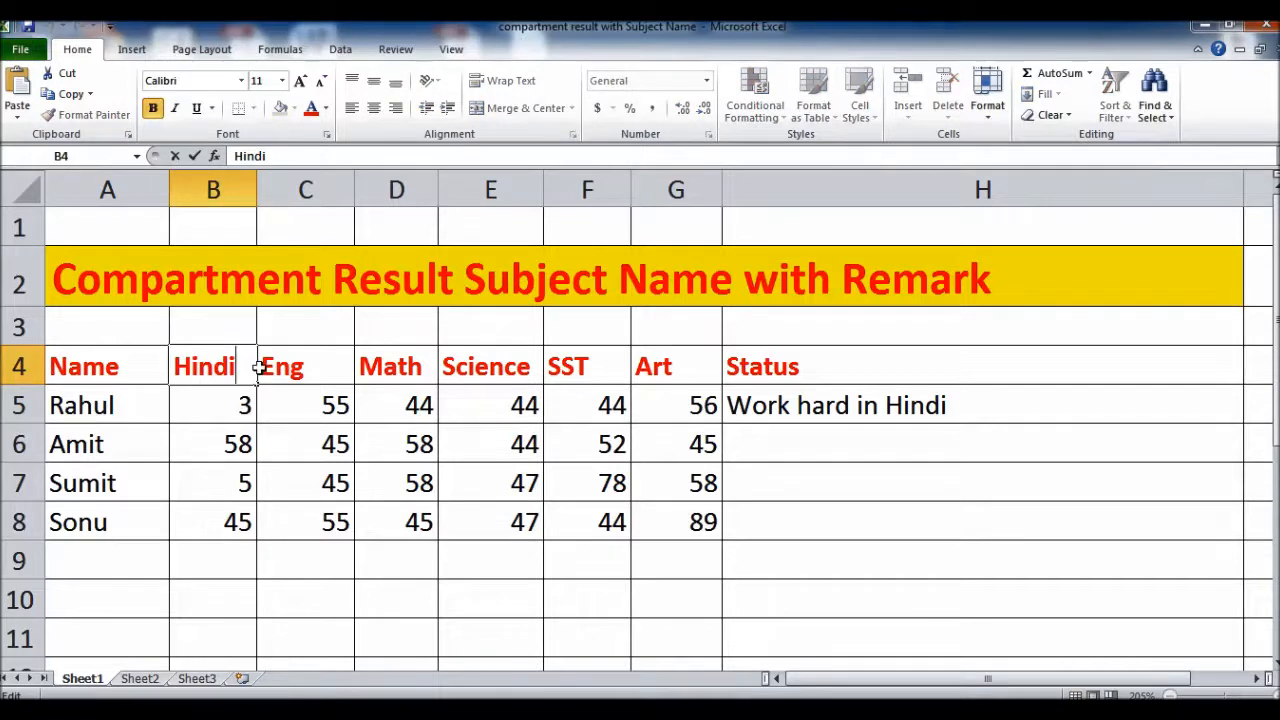
pyautogui.press('BackSpace')
pyautogui.press('BackSpace')
pyautogui.press('BackSpace')
pyautogui.press('BackSpace')
pyautogui.write('in')
pyautogui.press('Return')
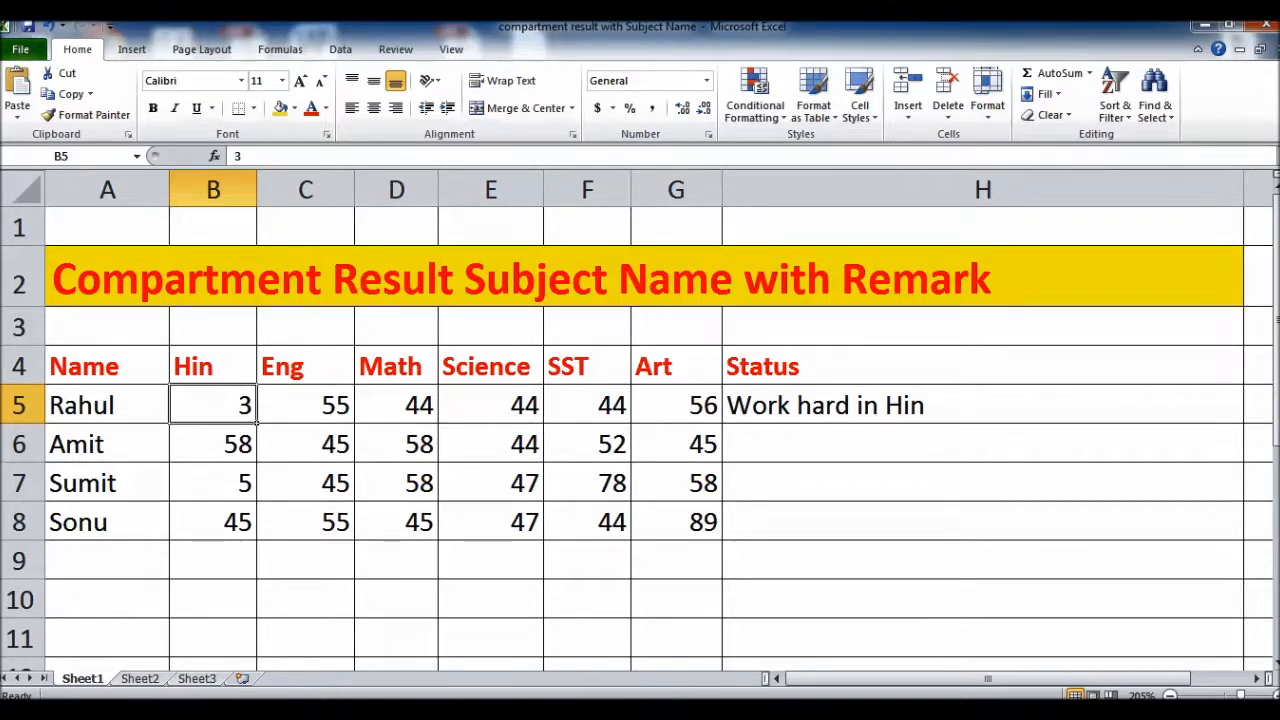
# Clear the existing Status formula from cell H5 in the first student's row.
pyautogui.press('Right')
pyautogui.press('Right')
pyautogui.press('Right')
pyautogui.press('Right')
pyautogui.press('Right')
pyautogui.press('Right')
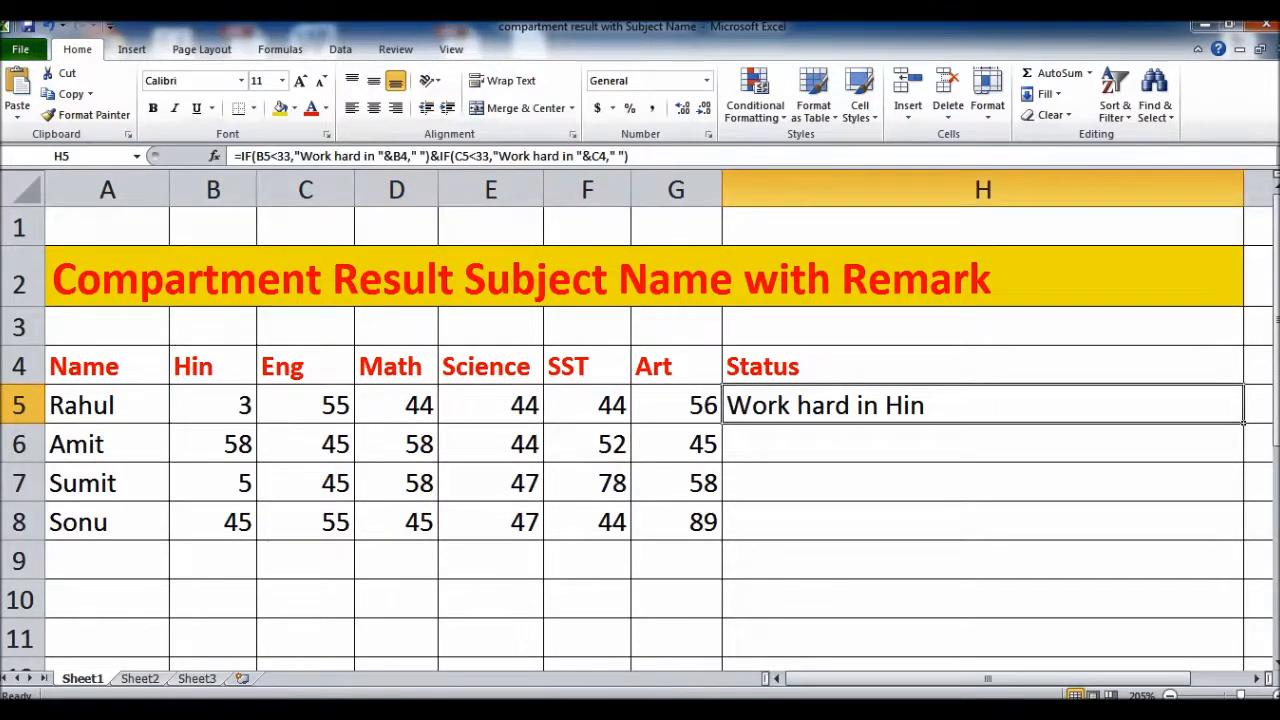
pyautogui.press('Delete')
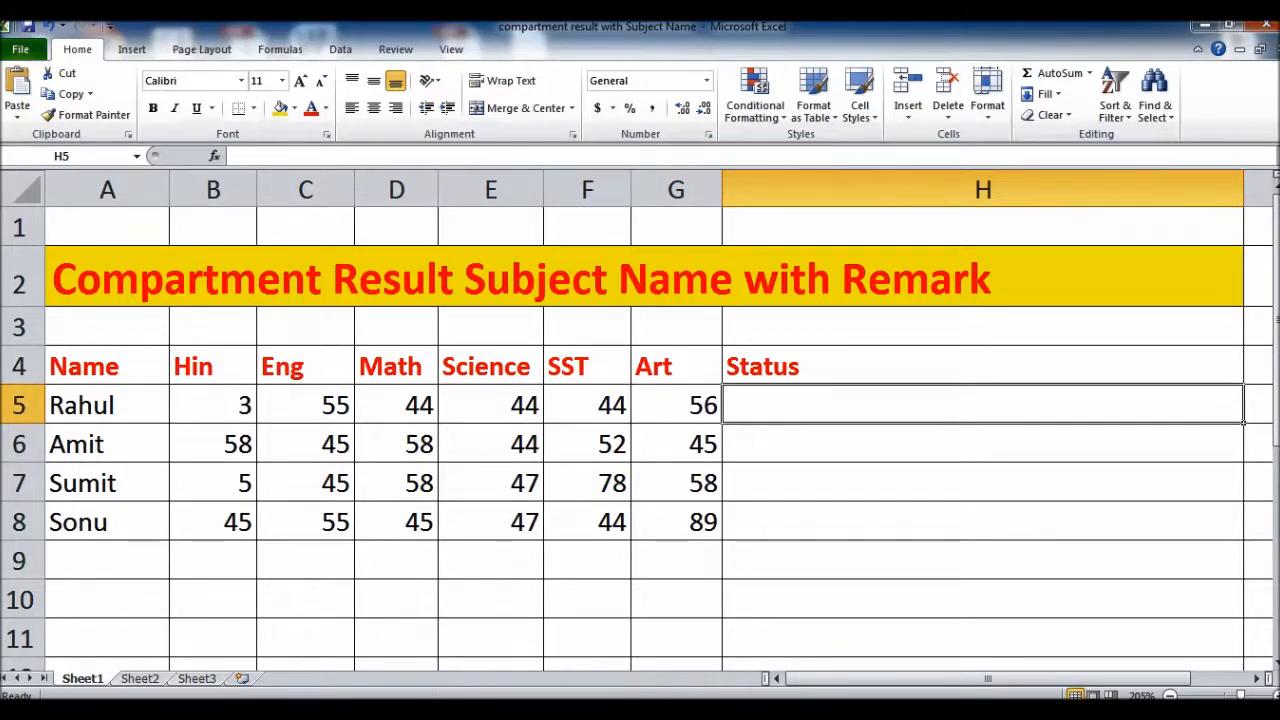
# Start an IF formula in cell H5 that tests whether the mark in B5 is less than 33.
pyautogui.write('=')
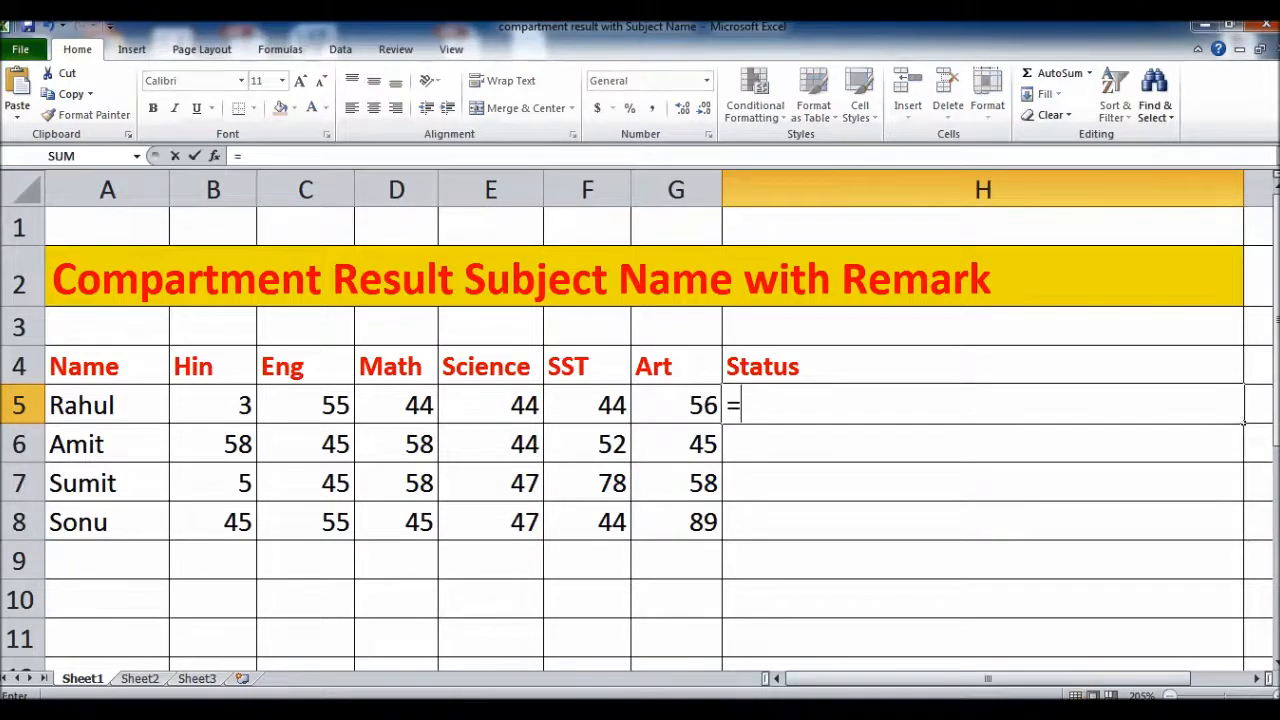
pyautogui.write('if(')
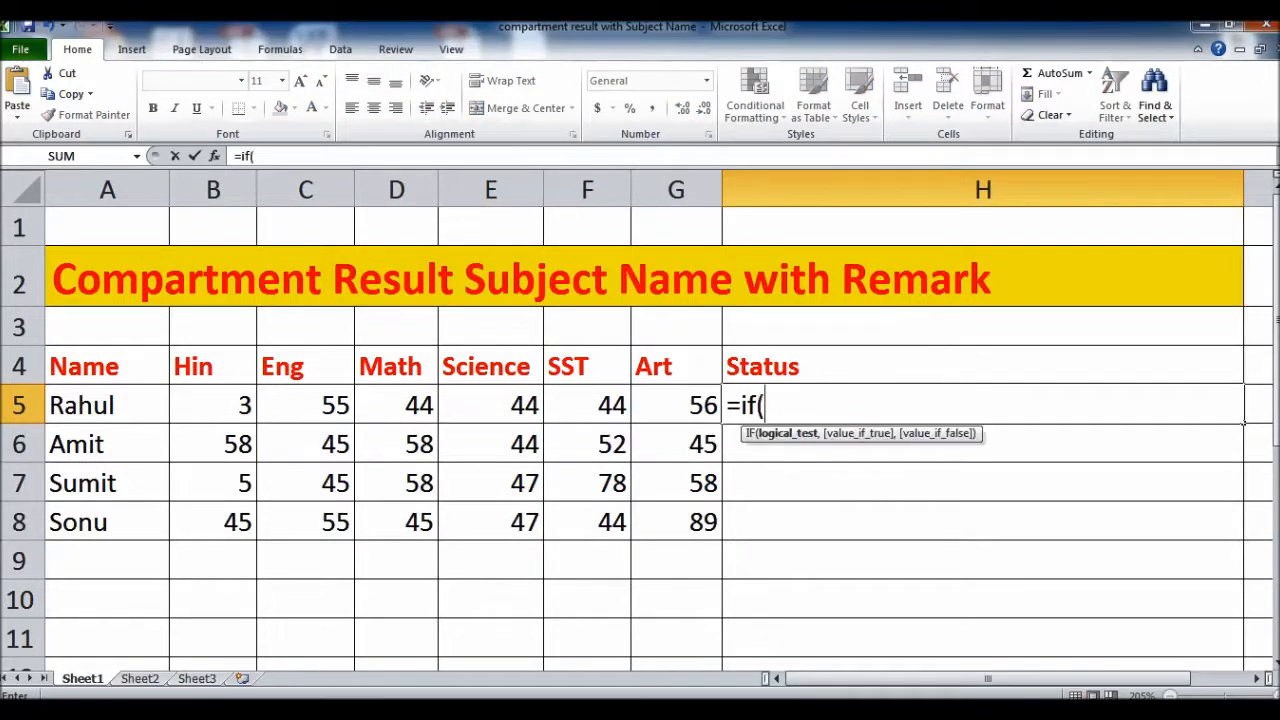
pyautogui.click(193, 407)
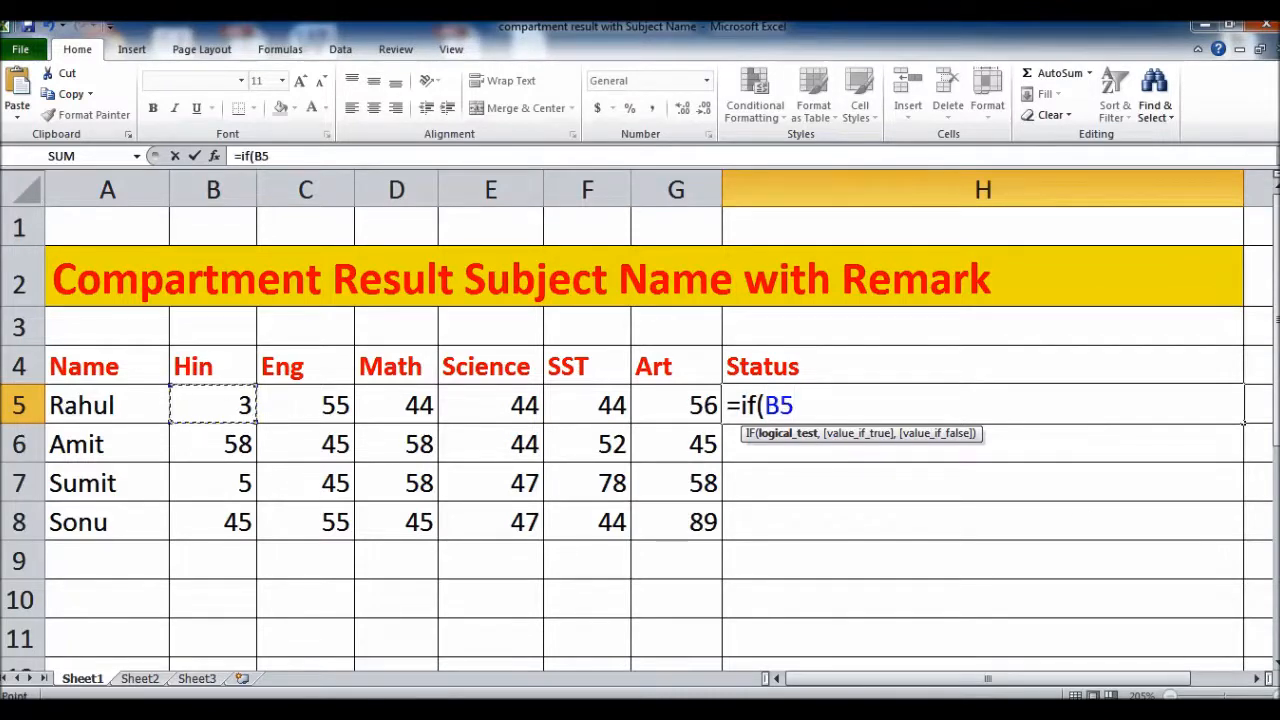
pyautogui.write('<3')
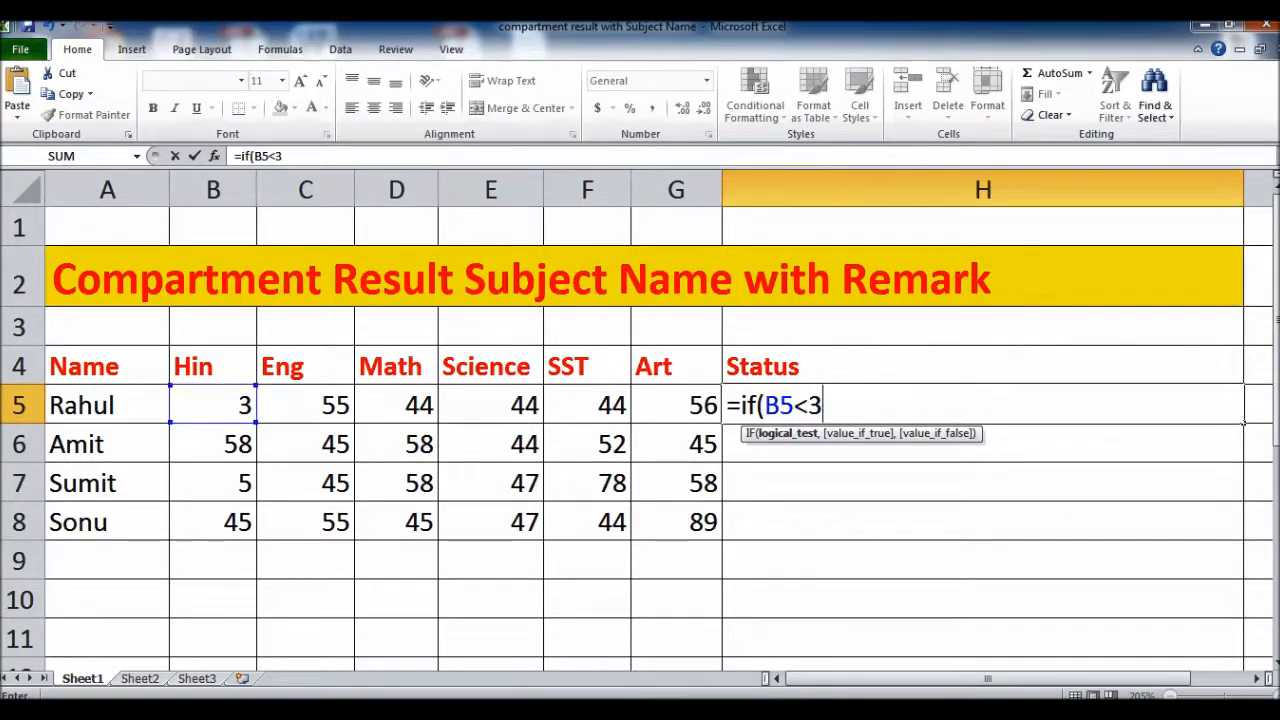
pyautogui.write('3,')
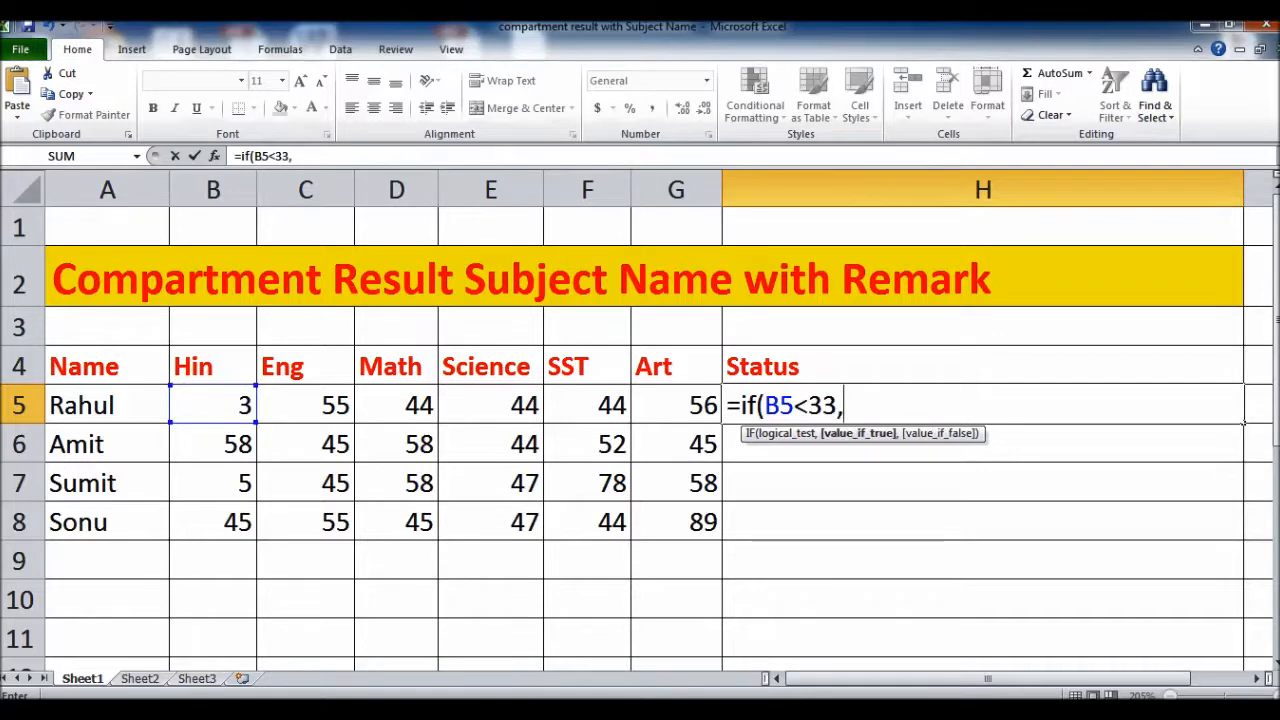
# Add the text "Work hard in" as the IF formula's true value and enter the formula in H5.
pyautogui.write('"Work')
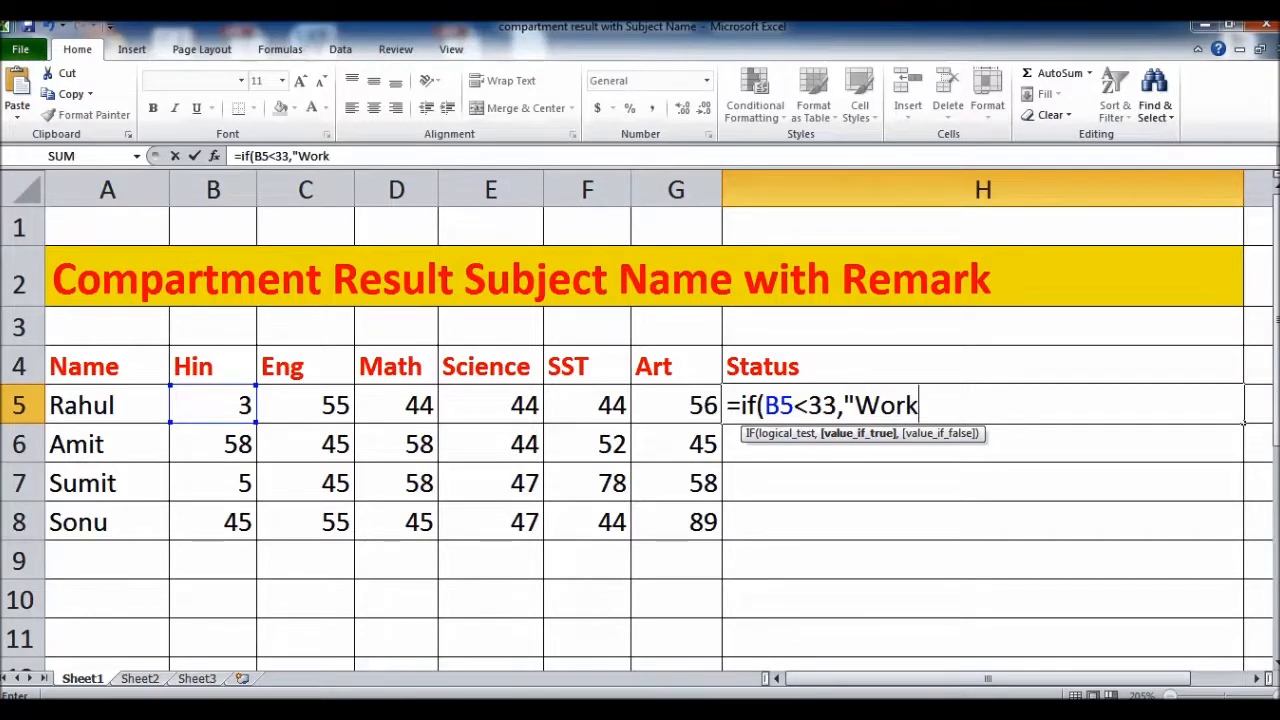
pyautogui.write(' hard in')
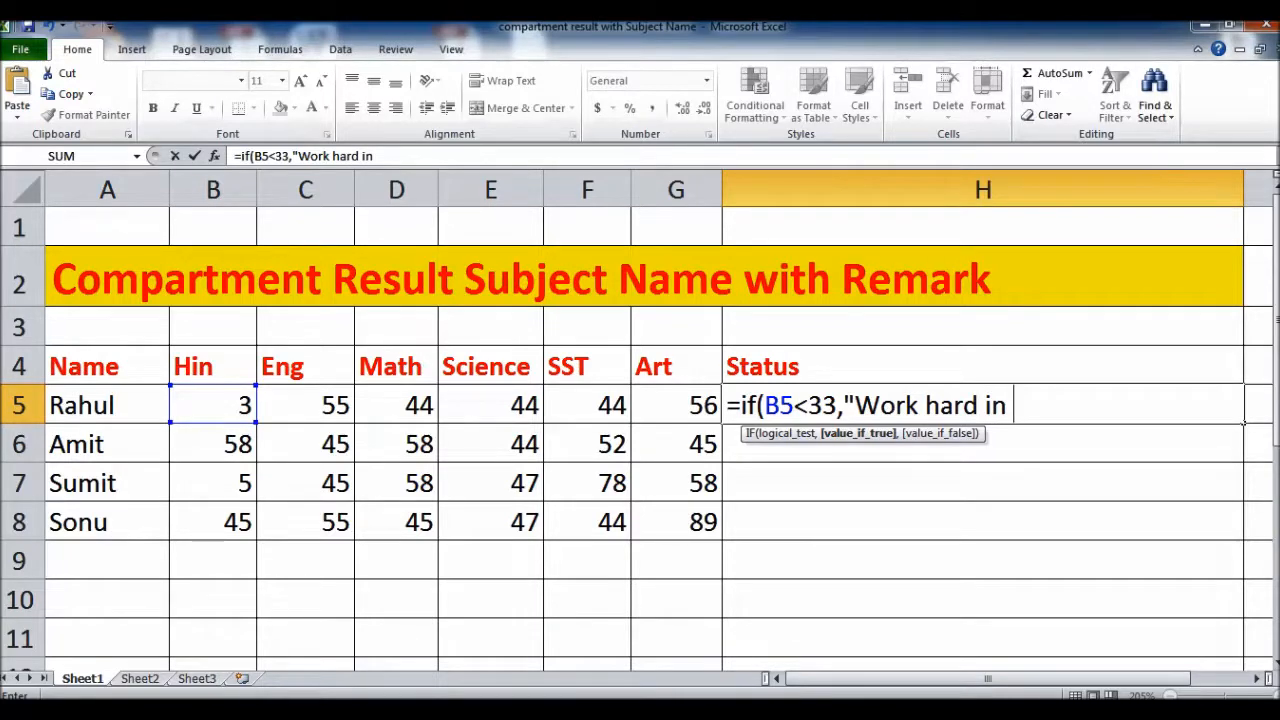
pyautogui.write(' &')
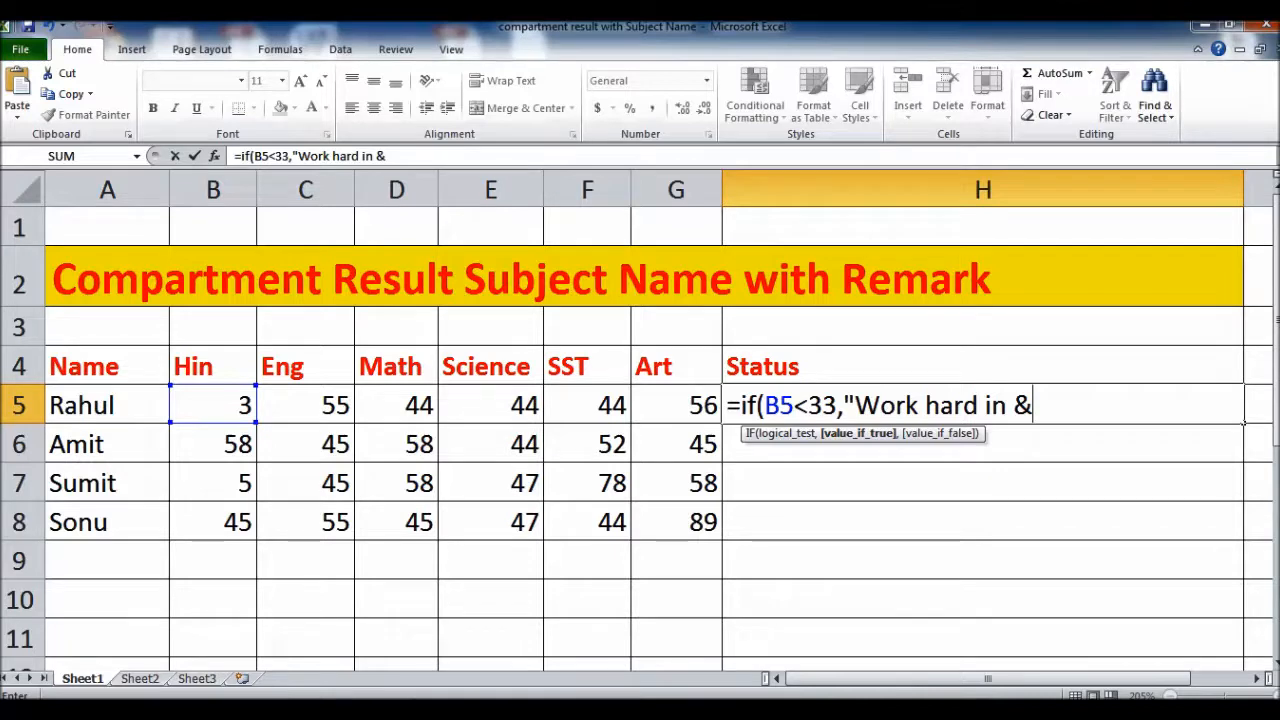
pyautogui.write('G5')
pyautogui.press('BackSpace')
pyautogui.press('BackSpace')
pyautogui.press('BackSpace')
pyautogui.press('BackSpace')
pyautogui.write('"')
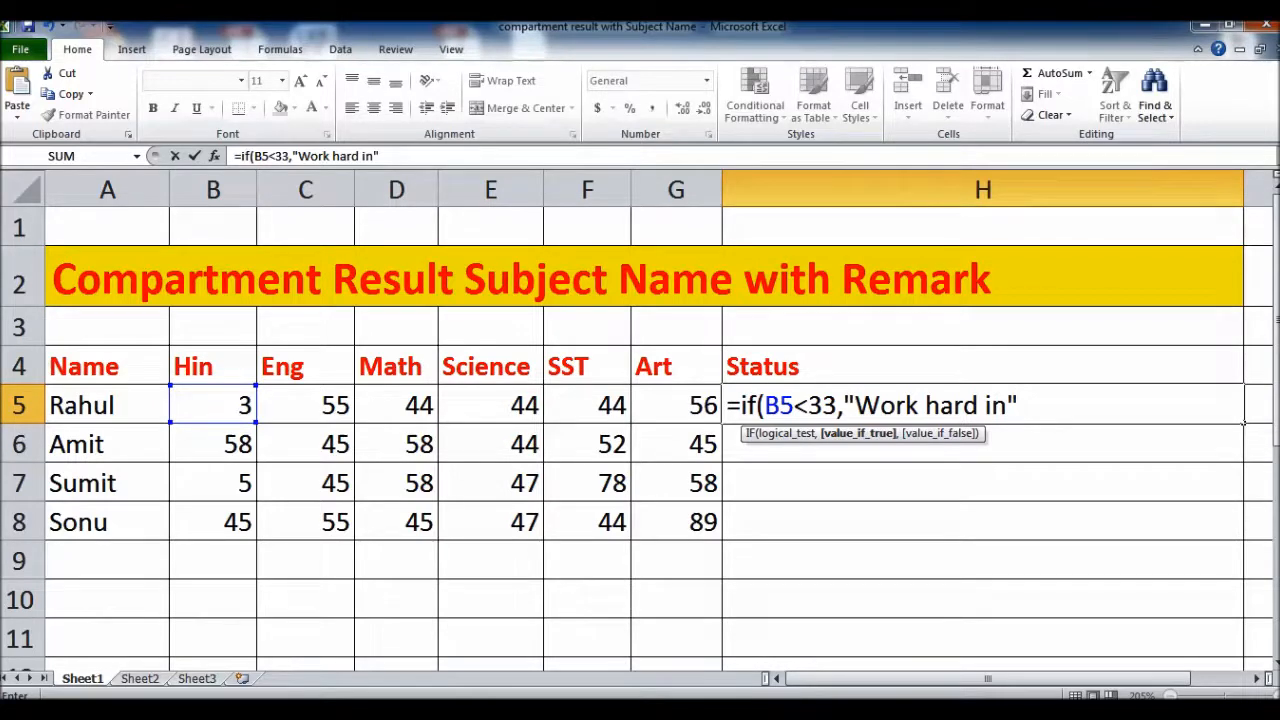
pyautogui.press('Left')
pyautogui.press('Right')
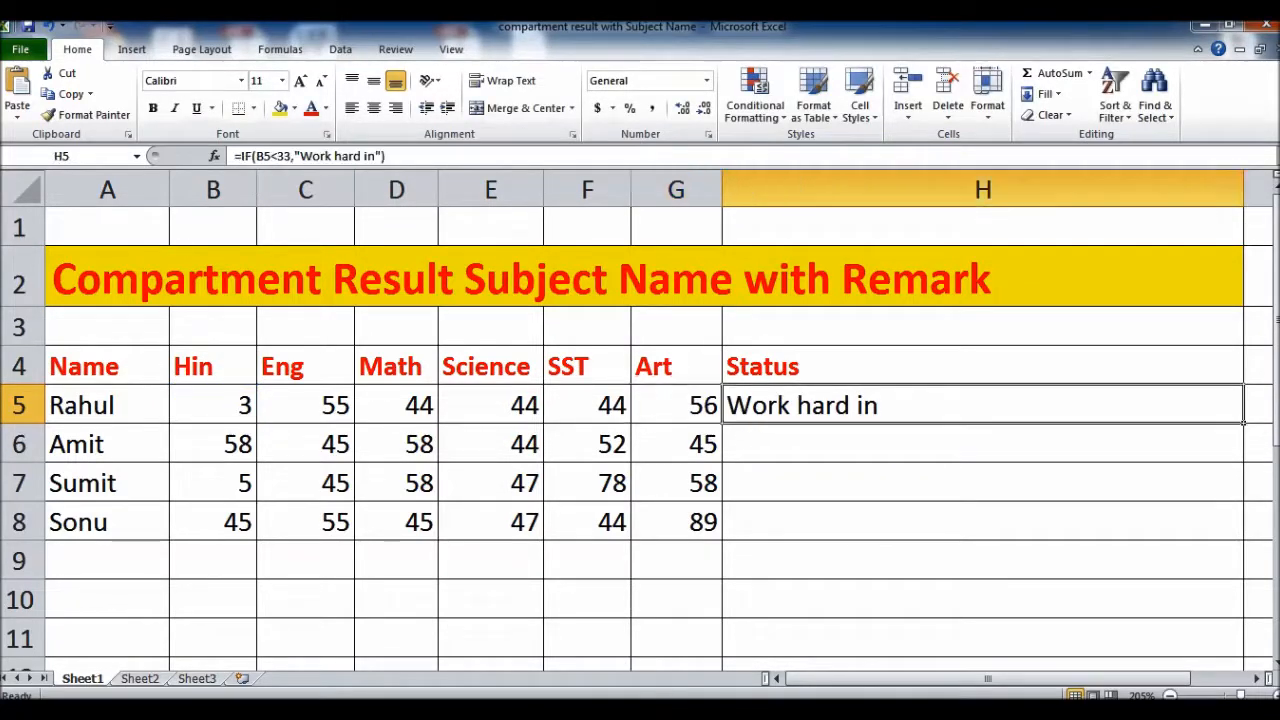
# Add a trailing space to the "Work hard in" text in H5's formula and join the subject heading B4 to it with &.
pyautogui.press('F2')
pyautogui.press('Left')
pyautogui.press('Left')
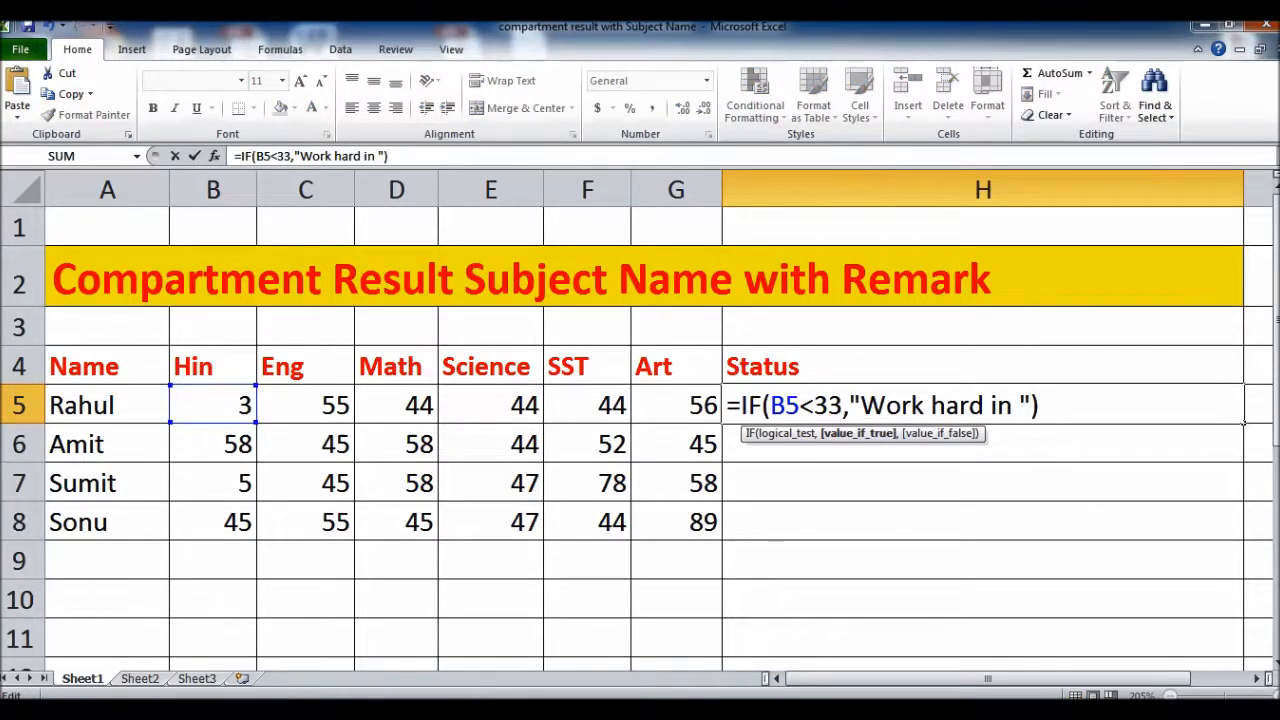
pyautogui.press('Right')
pyautogui.write('&')
pyautogui.click(192, 362)
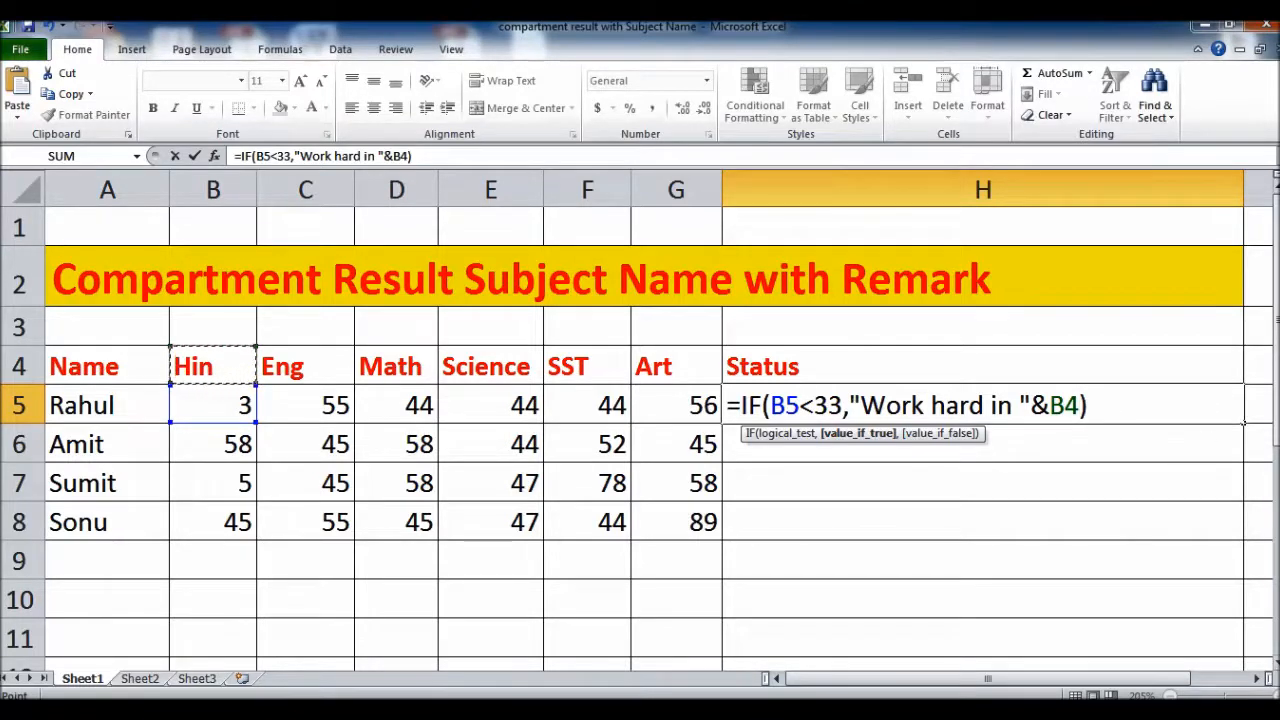
# Give the IF formula in H5 a single space " " as its false value and enter the formula.
pyautogui.write(',""')
pyautogui.press('Left')
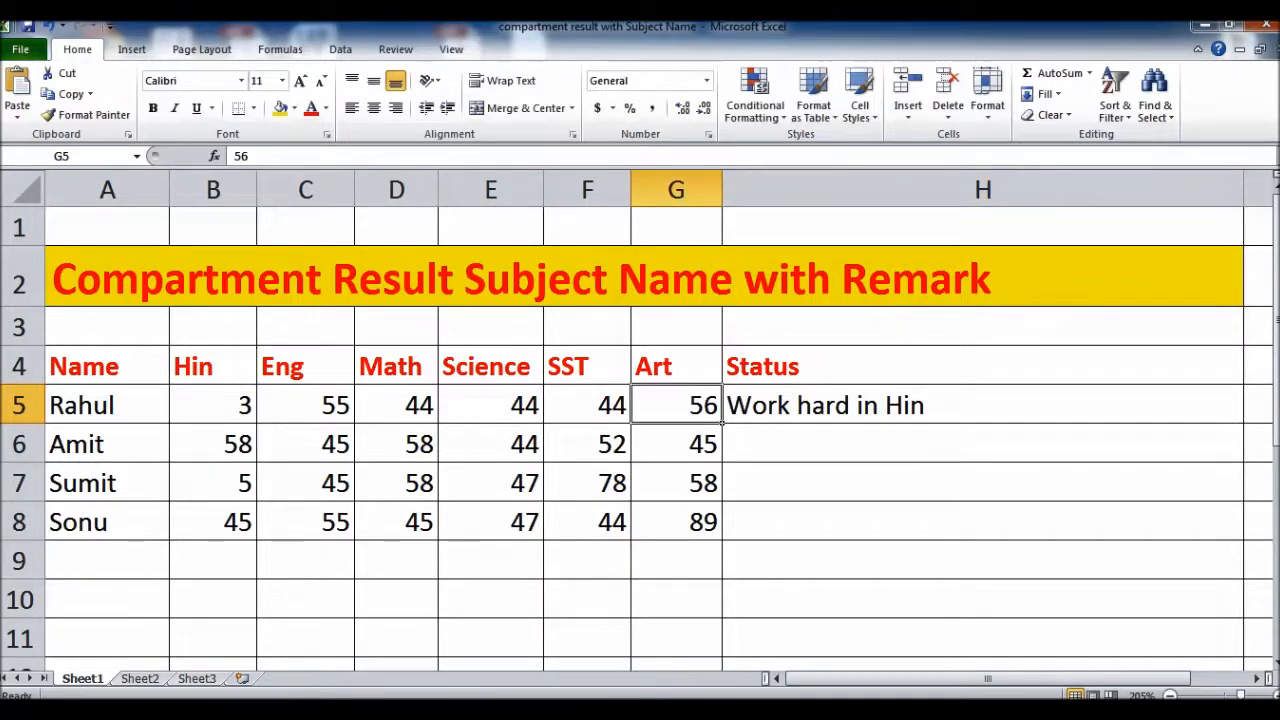
pyautogui.press('Right')
pyautogui.doubleClick(926, 406)
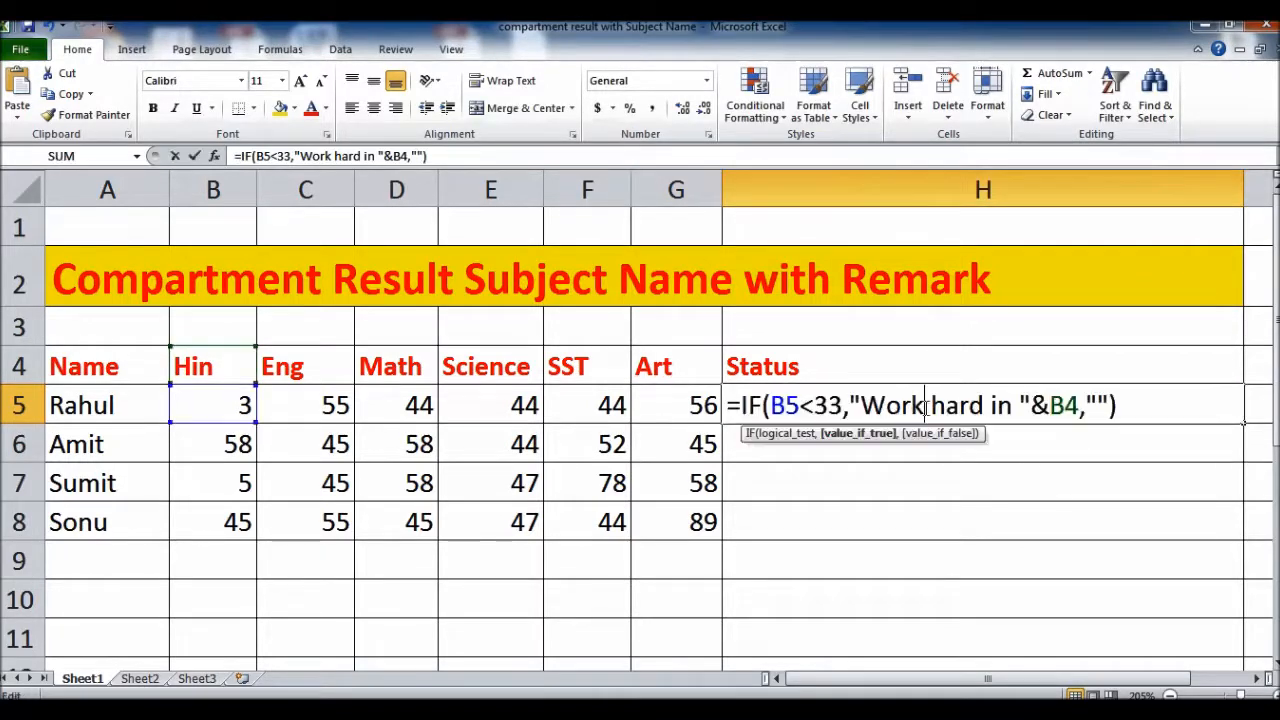
pyautogui.click(1100, 404)
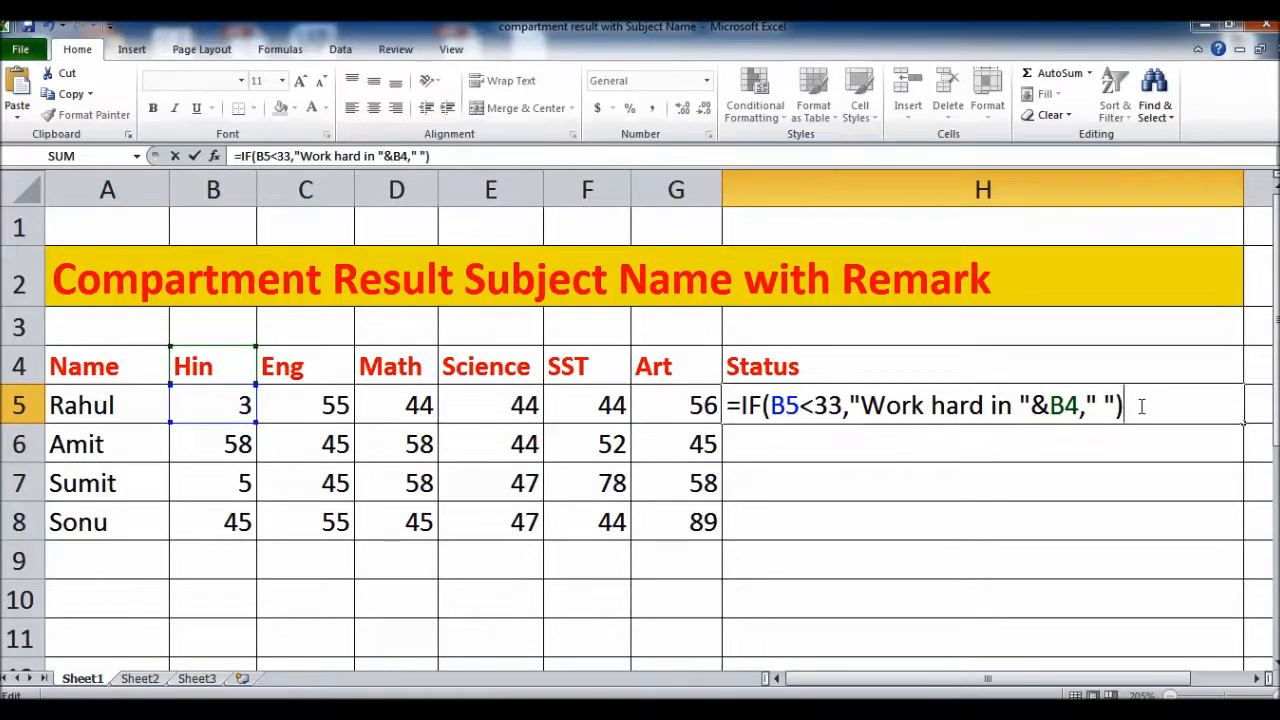
pyautogui.press('Return')
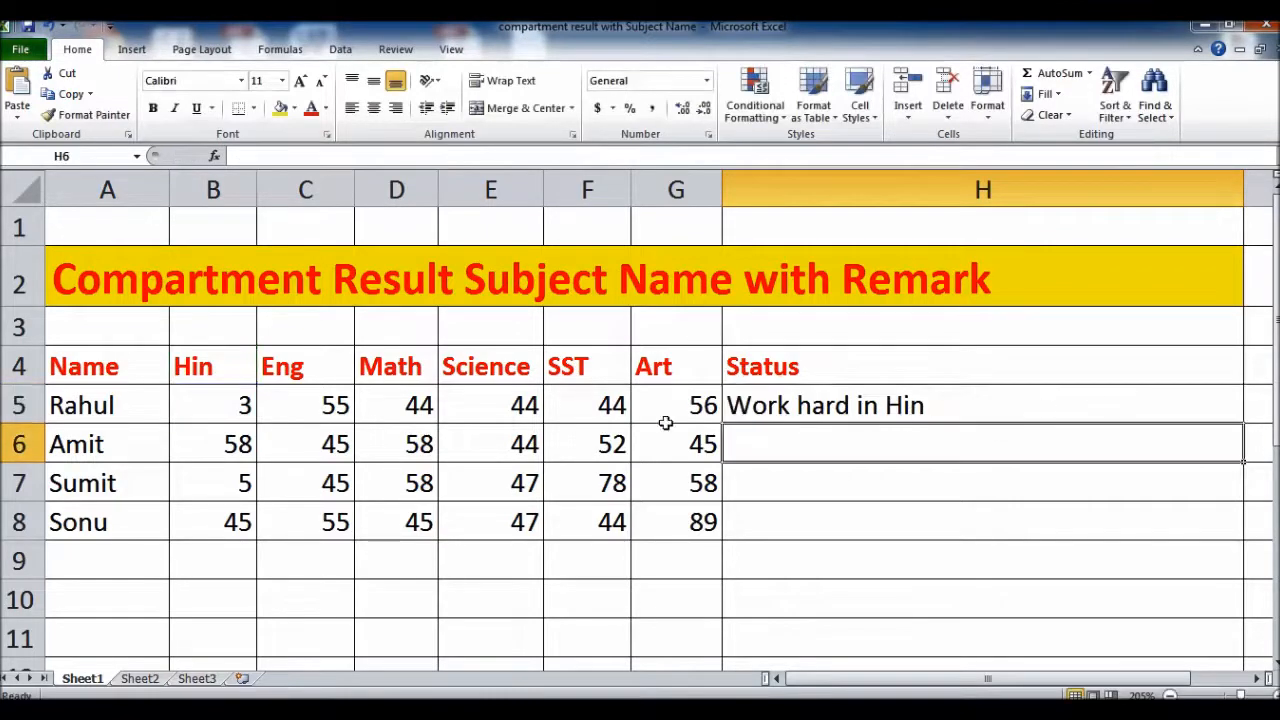
# Change the heading in cell B4 to "Hindi".
pyautogui.click(211, 375)
pyautogui.write('Hi')
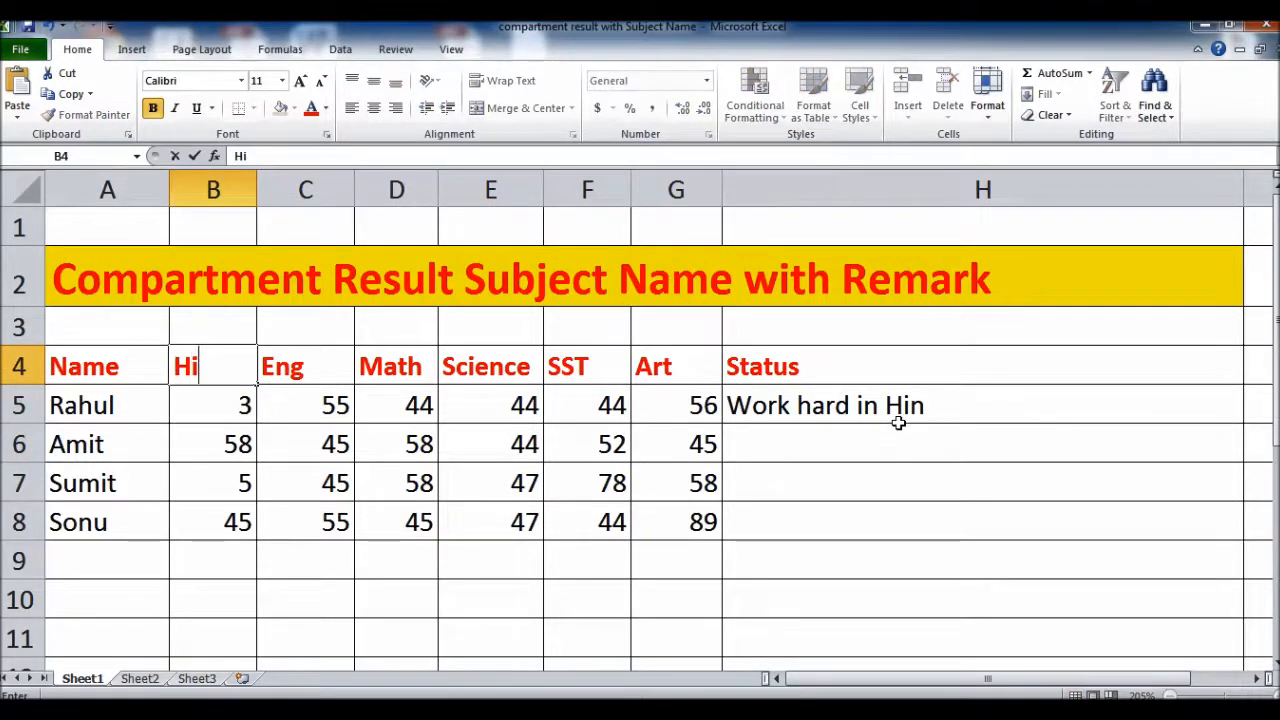
pyautogui.write('ndi')
pyautogui.press('Return')
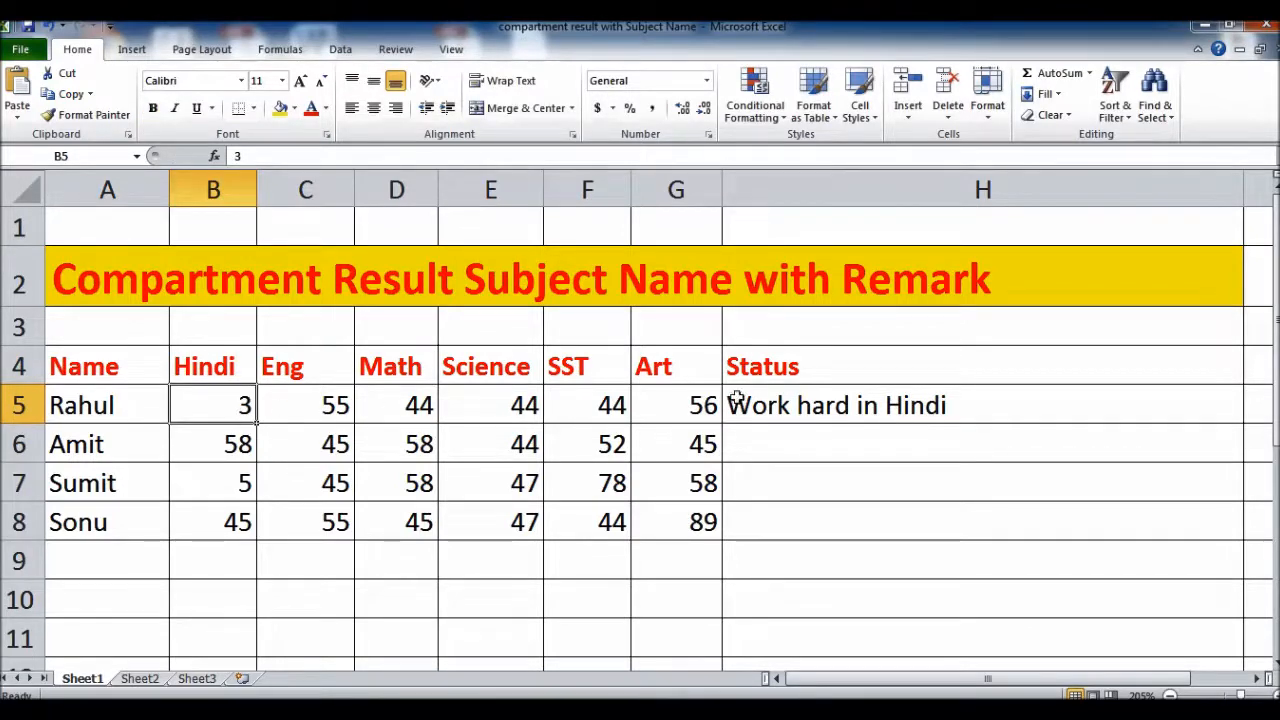
# Append a second IF to the formula in H5 with &, testing whether C5 is less than 33.
pyautogui.doubleClick(882, 405)
pyautogui.press('End')
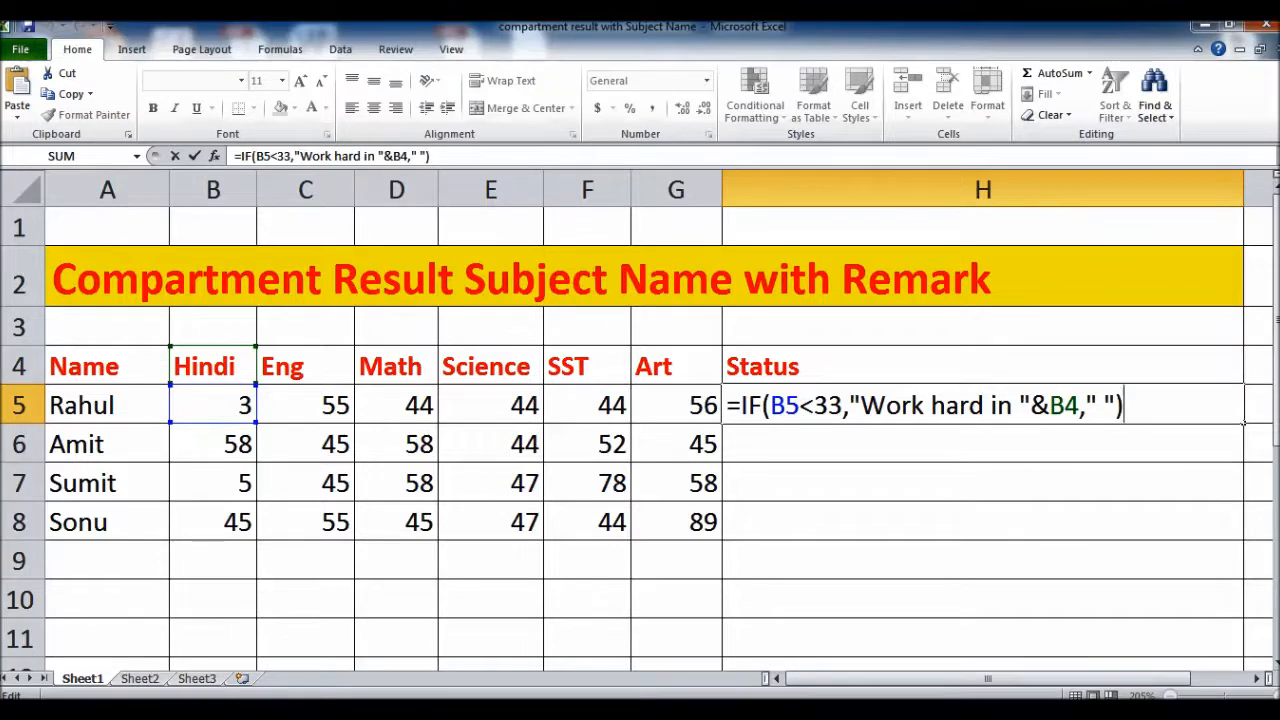
pyautogui.write('&')
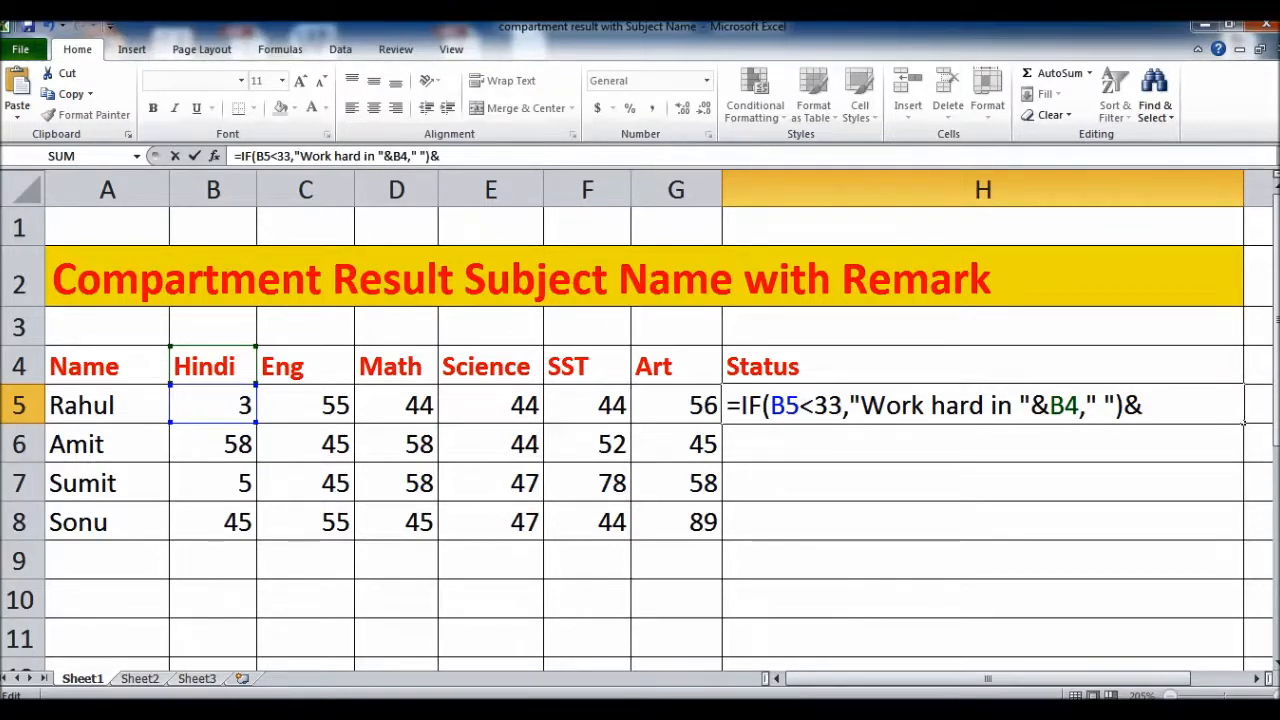
pyautogui.write('if')
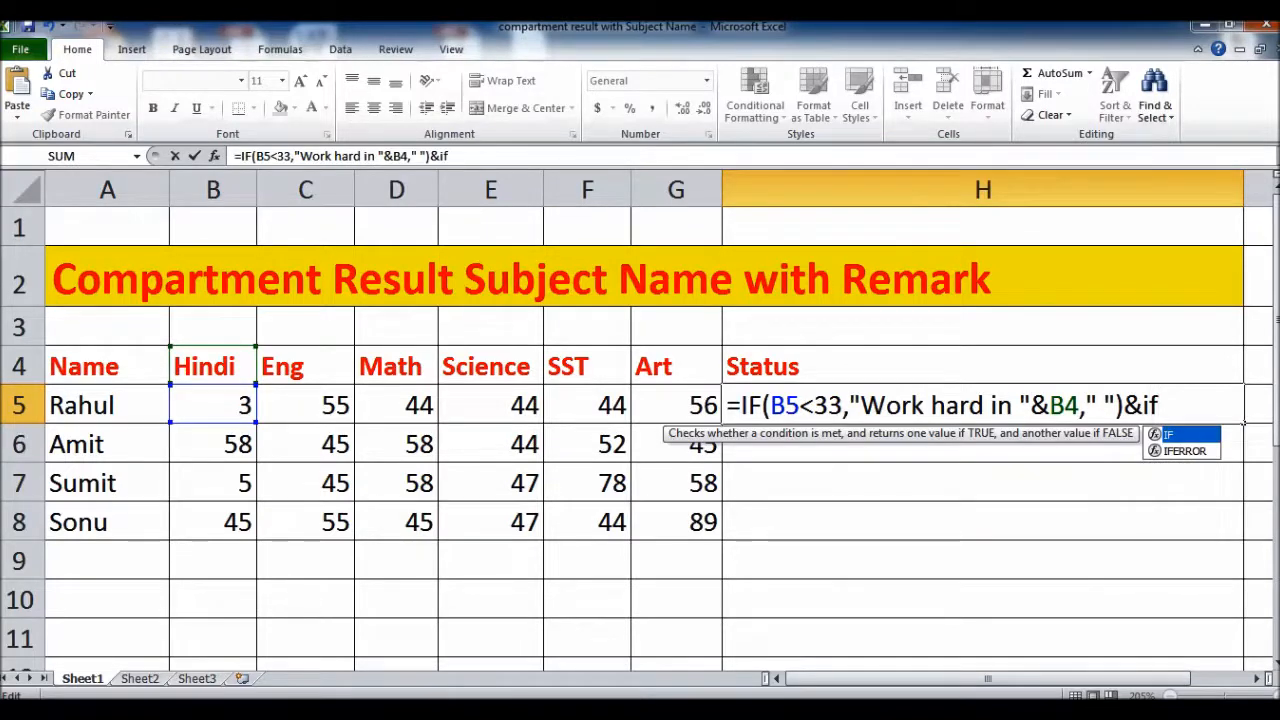
pyautogui.write('(')
pyautogui.write('c')
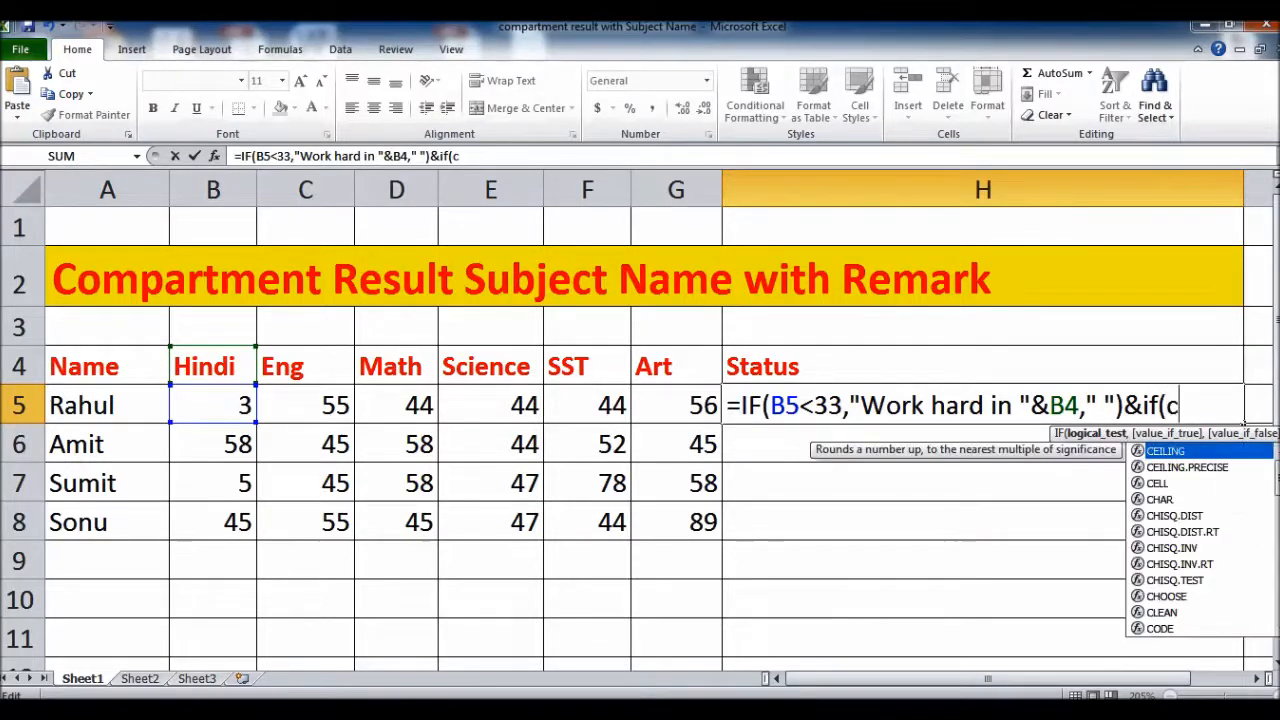
pyautogui.write('5<33,')
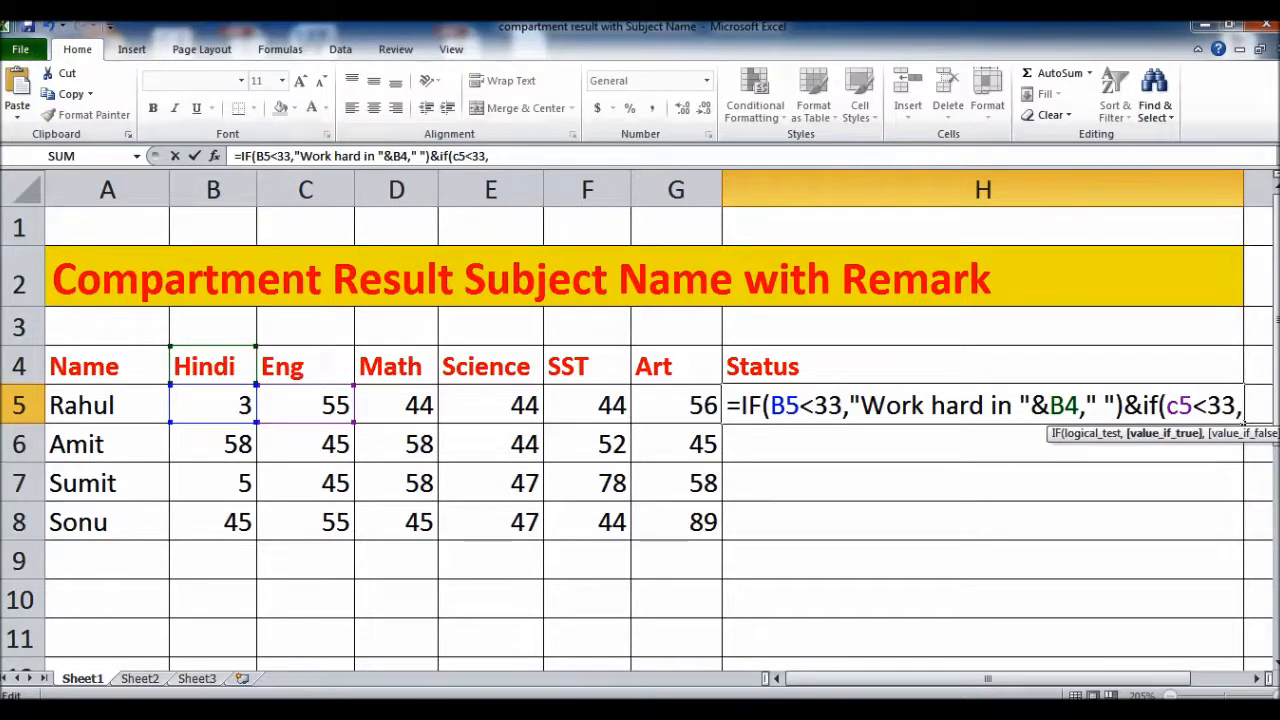
# Set the second IF's true value to "Work Hard in " joined with the Eng heading in C4.
pyautogui.write('"Work')
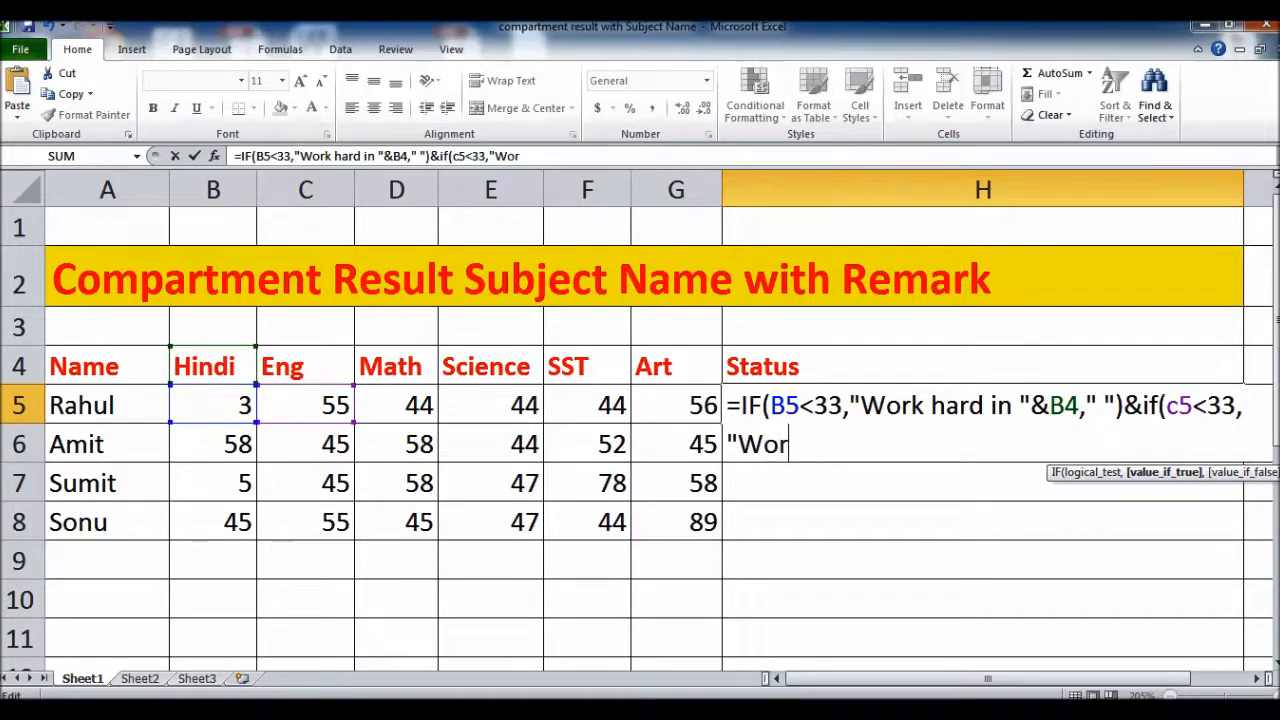
pyautogui.write(' Hard')
pyautogui.write('in')
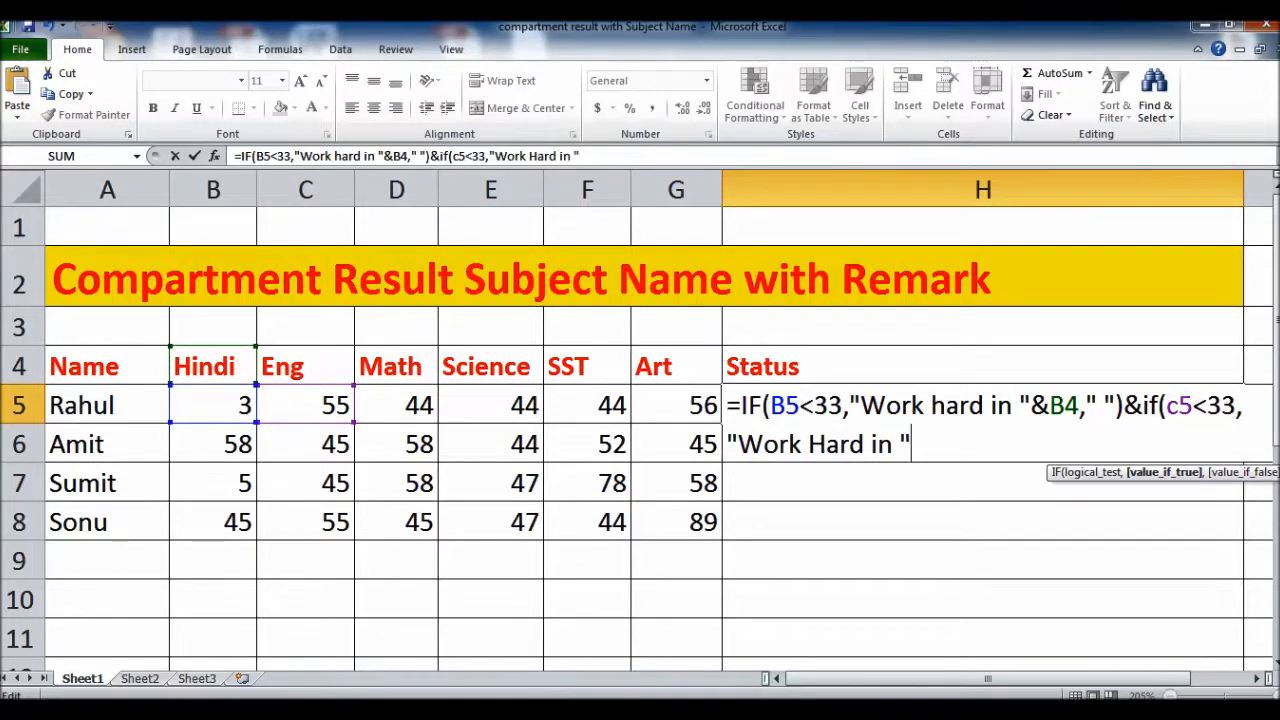
pyautogui.write(' "&')
pyautogui.click(290, 370)
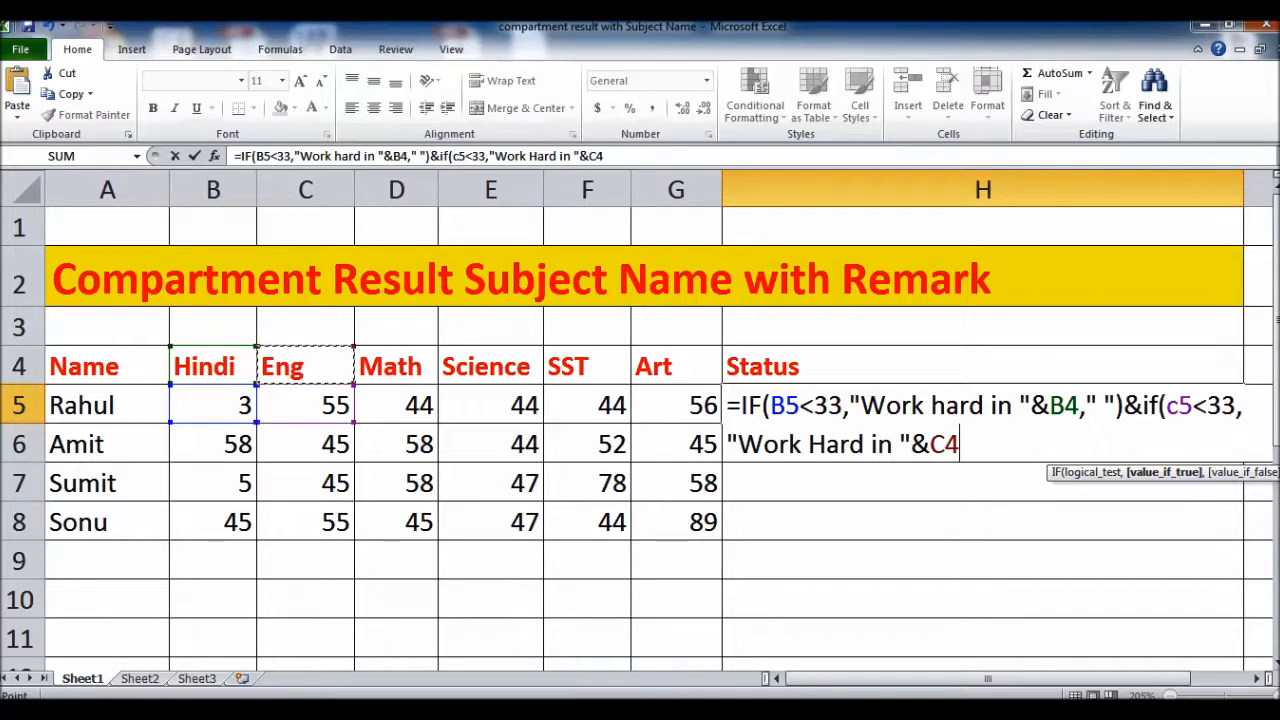
# Complete the second IF with a single space " " as its false value and enter the formula in H5.
pyautogui.write(',"')
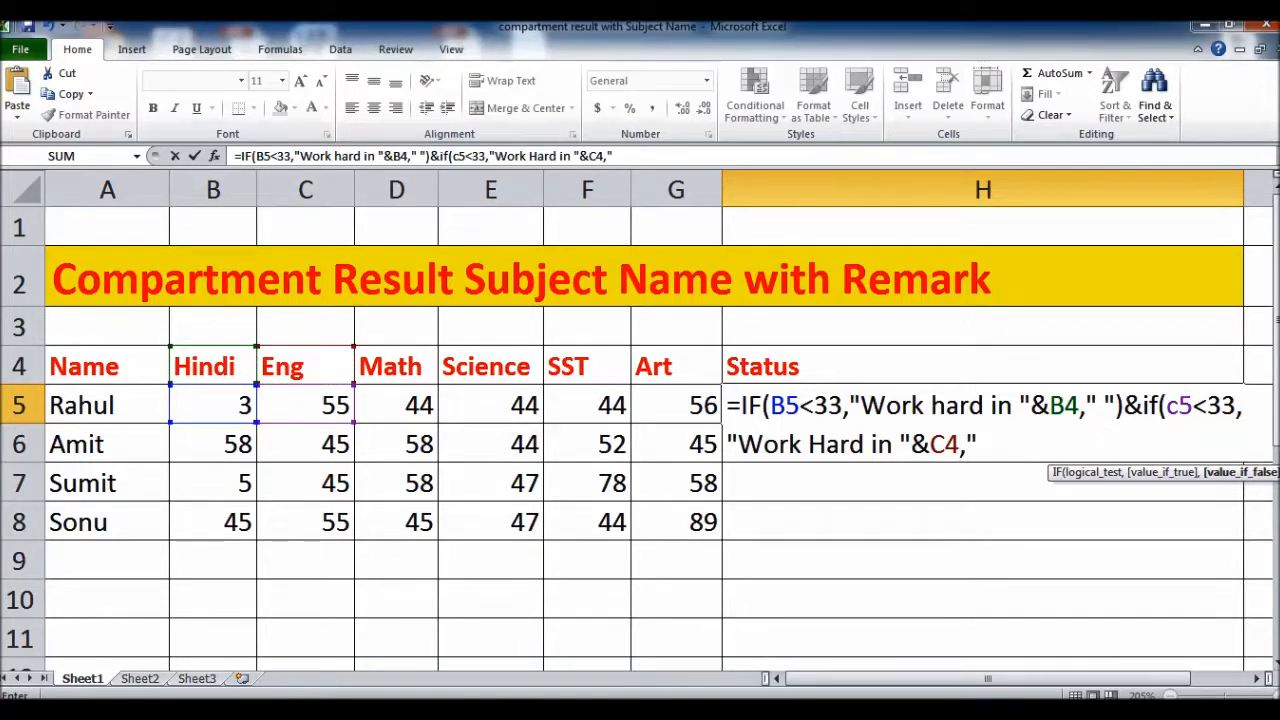
pyautogui.write(' ")&')
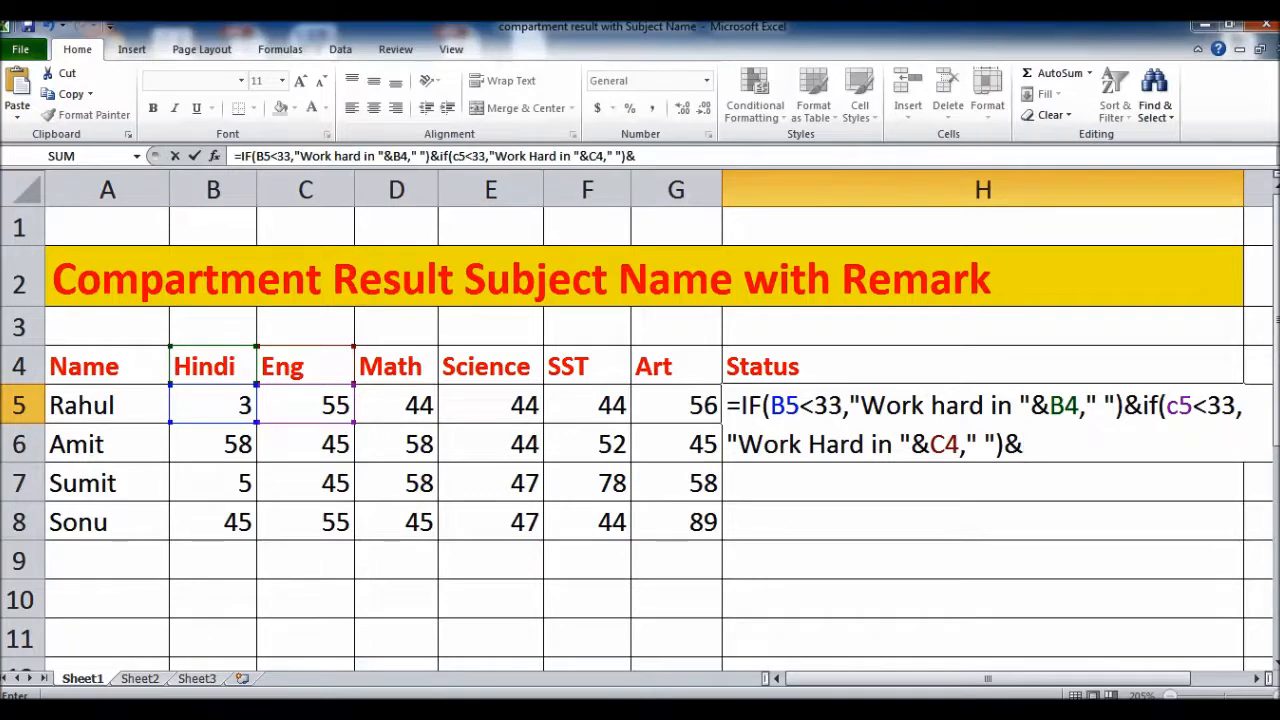
pyautogui.press('BackSpace')
pyautogui.press('Return')
pyautogui.press('Up')
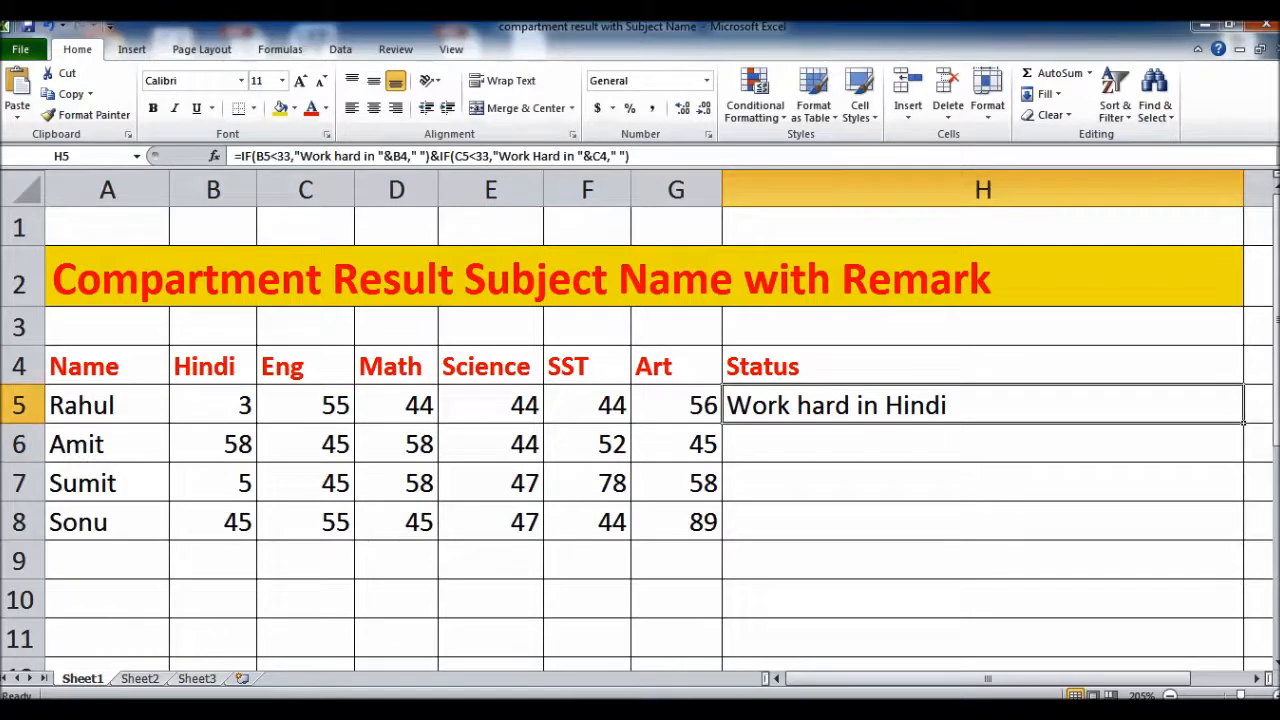
# Copy the text "Work Hard in" from the second IF inside the formula in H5.
pyautogui.doubleClick(903, 404)
pyautogui.moveTo(886, 450); pyautogui.dragTo(736, 448)
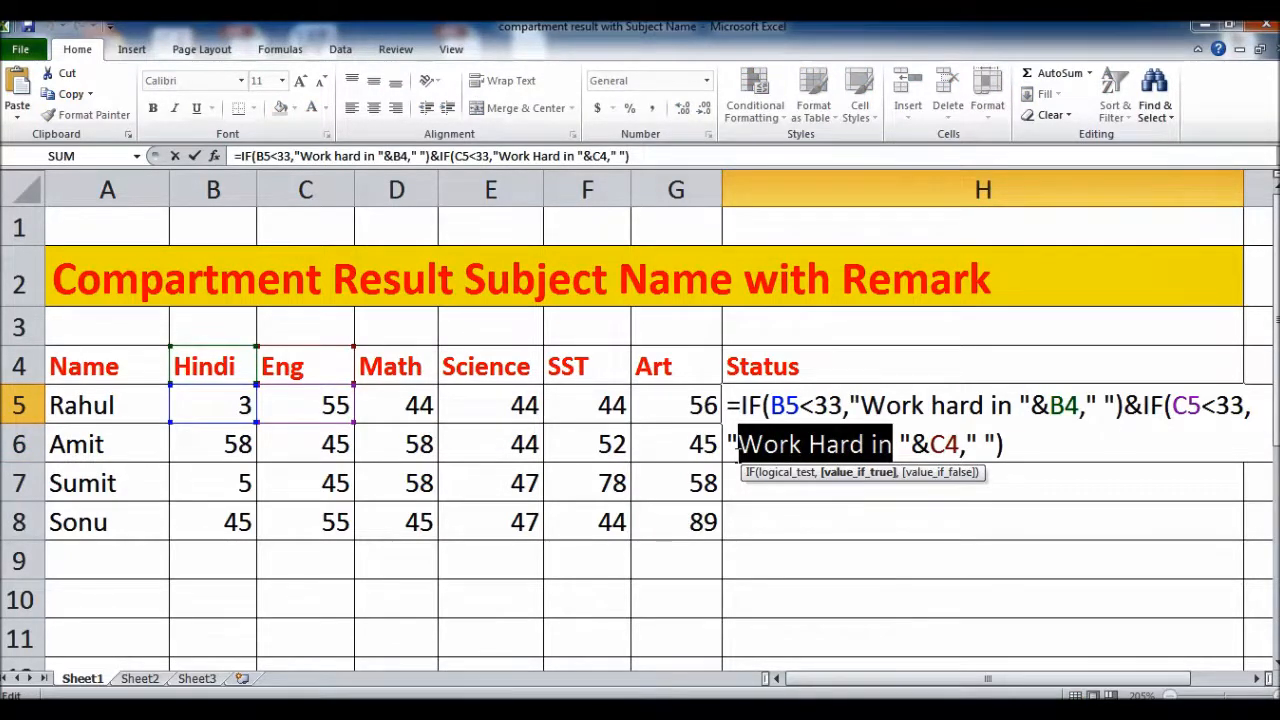
pyautogui.rightClick(838, 452)
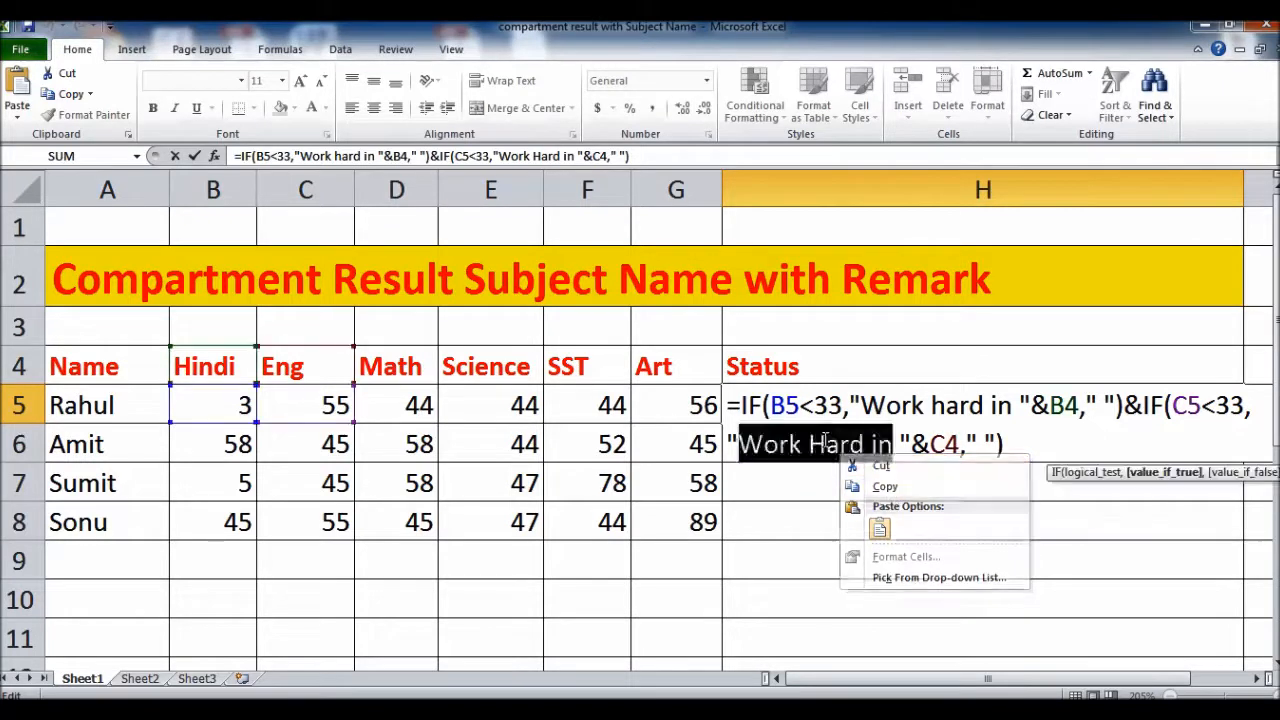
pyautogui.click(826, 441)
pyautogui.doubleClick(834, 444)
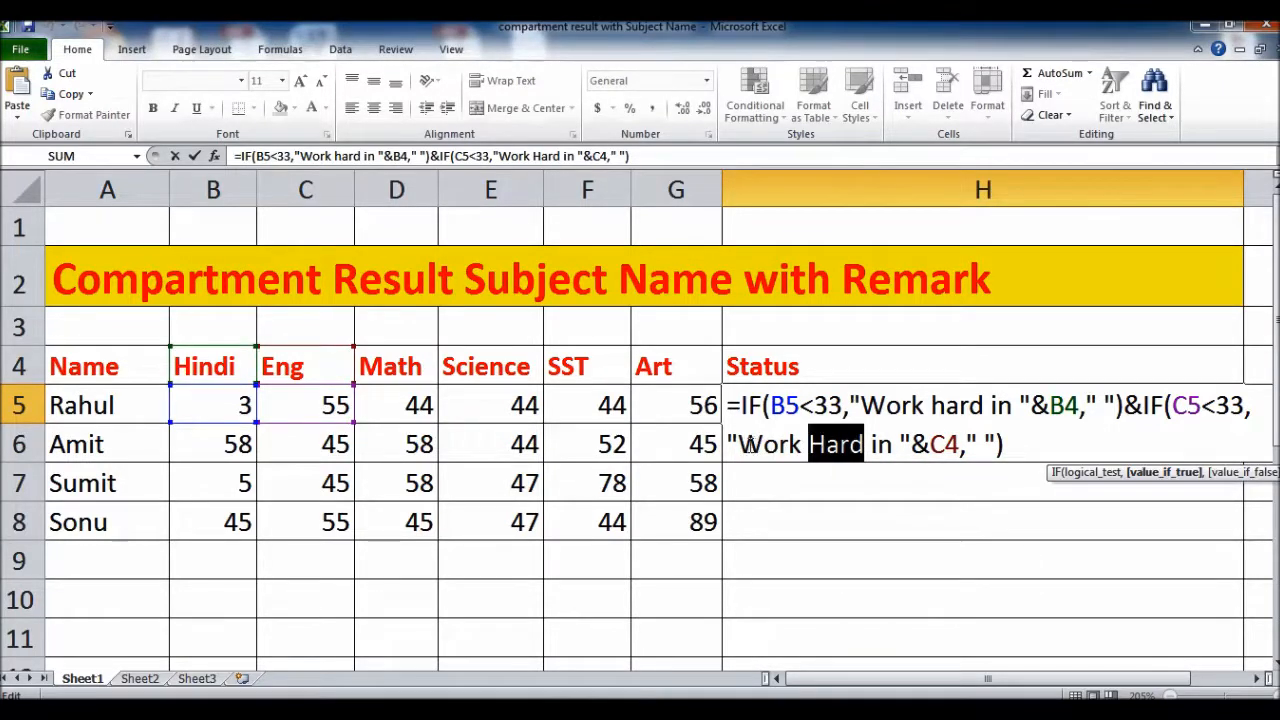
pyautogui.moveTo(740, 446); pyautogui.dragTo(893, 446)
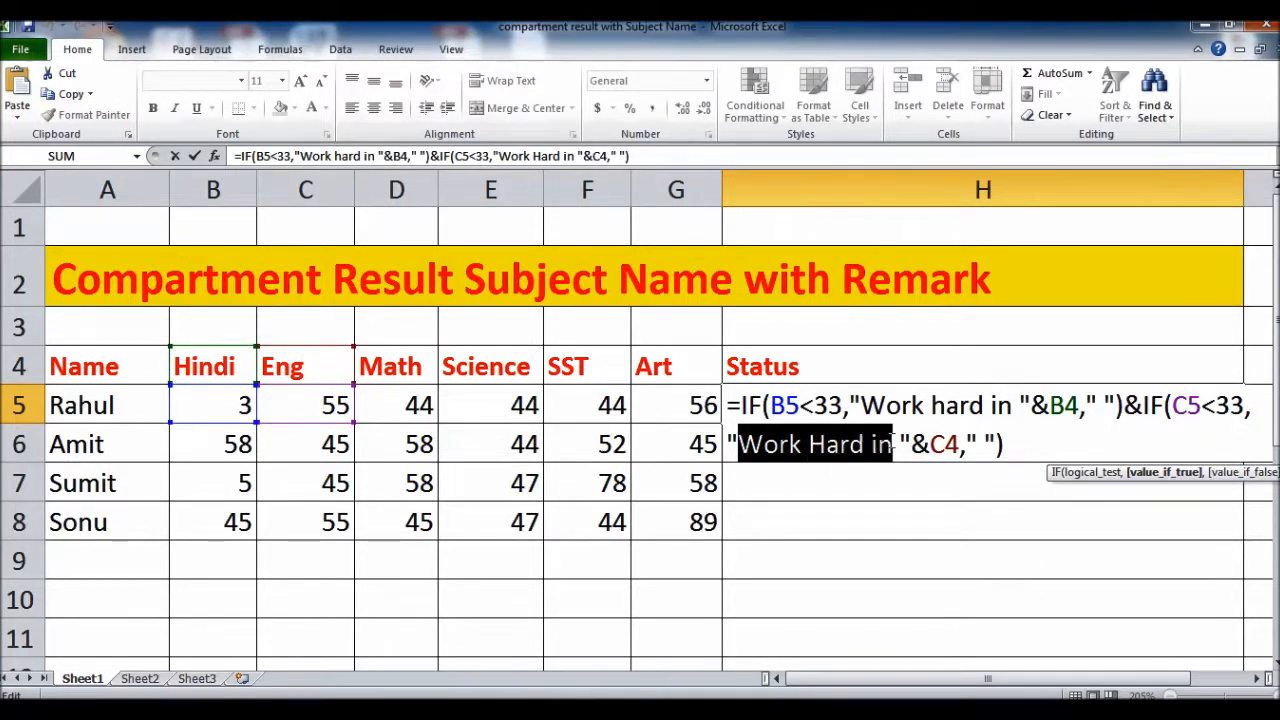
# Append a third IF to the end of H5's formula with &, testing whether D5 is less than 33.
pyautogui.click(1045, 445)
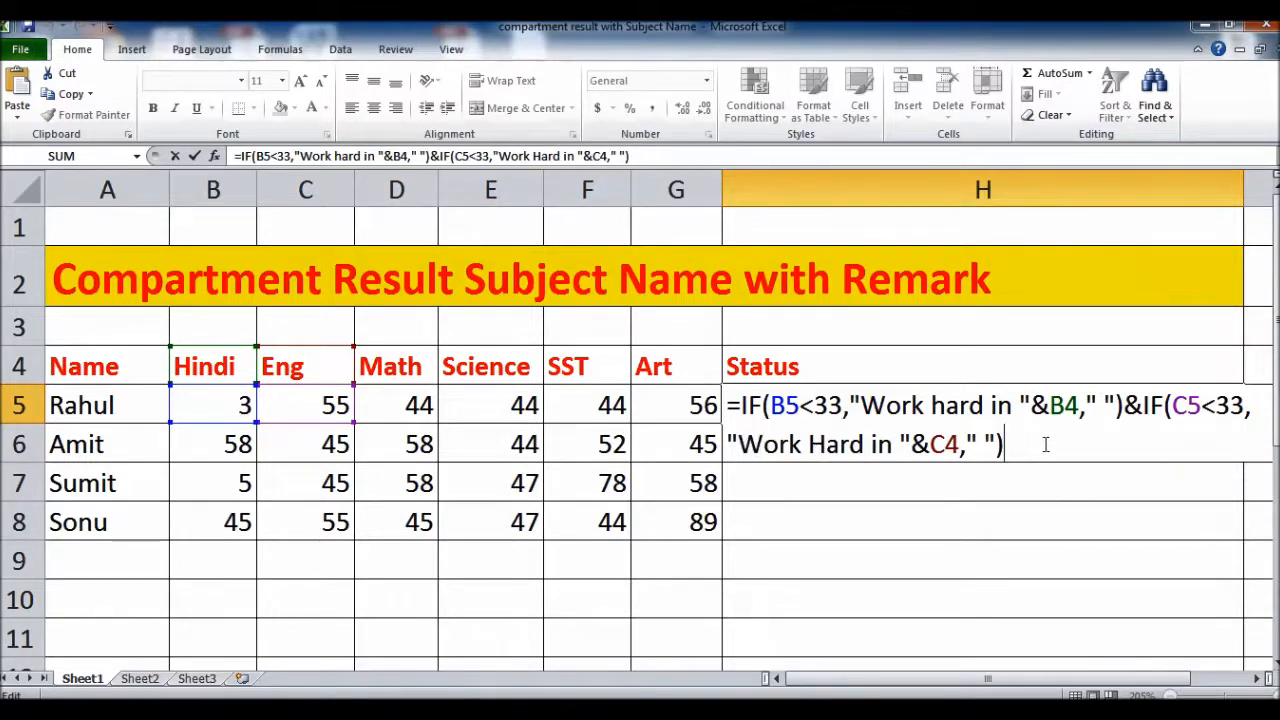
pyautogui.write('&if(')
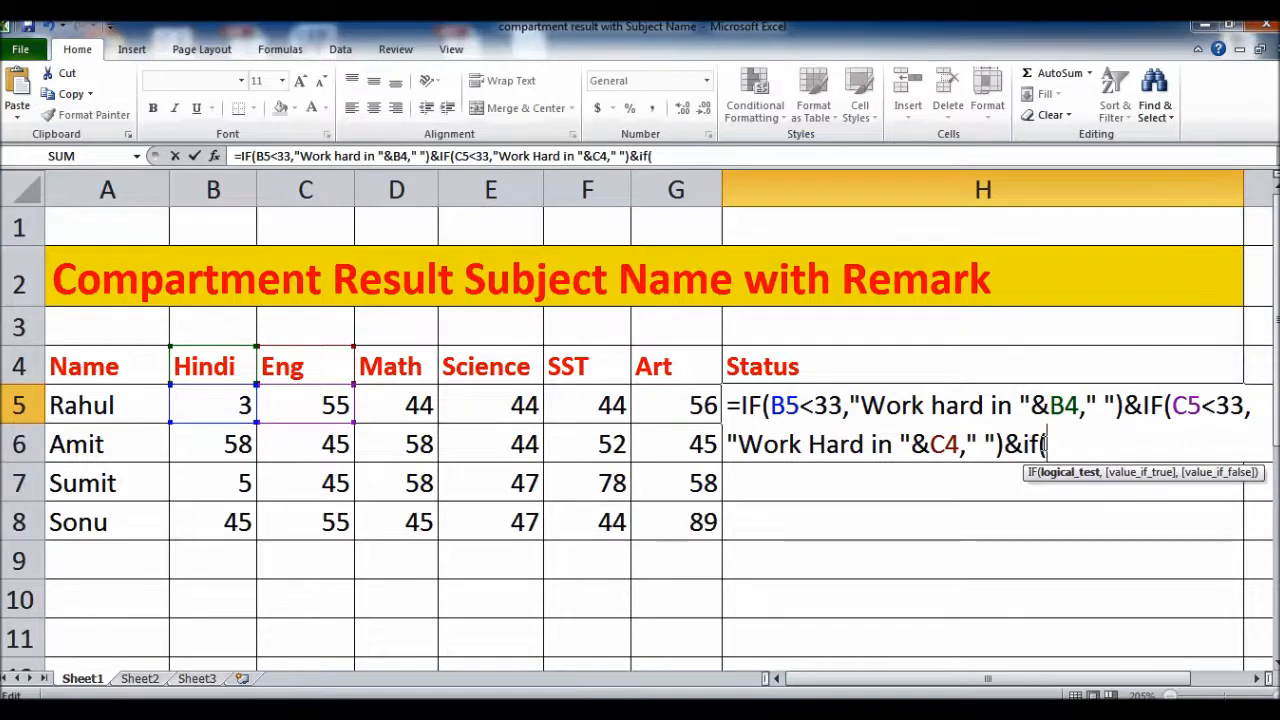
pyautogui.write('d5')
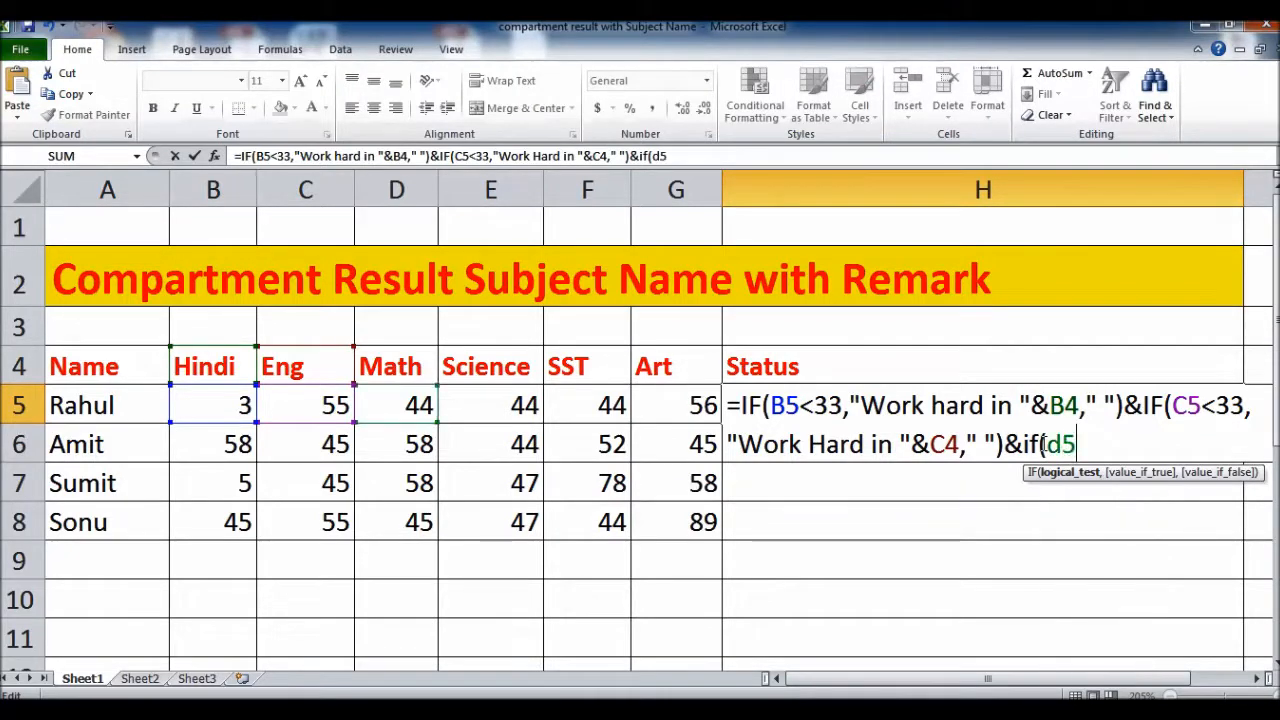
pyautogui.write('<33')
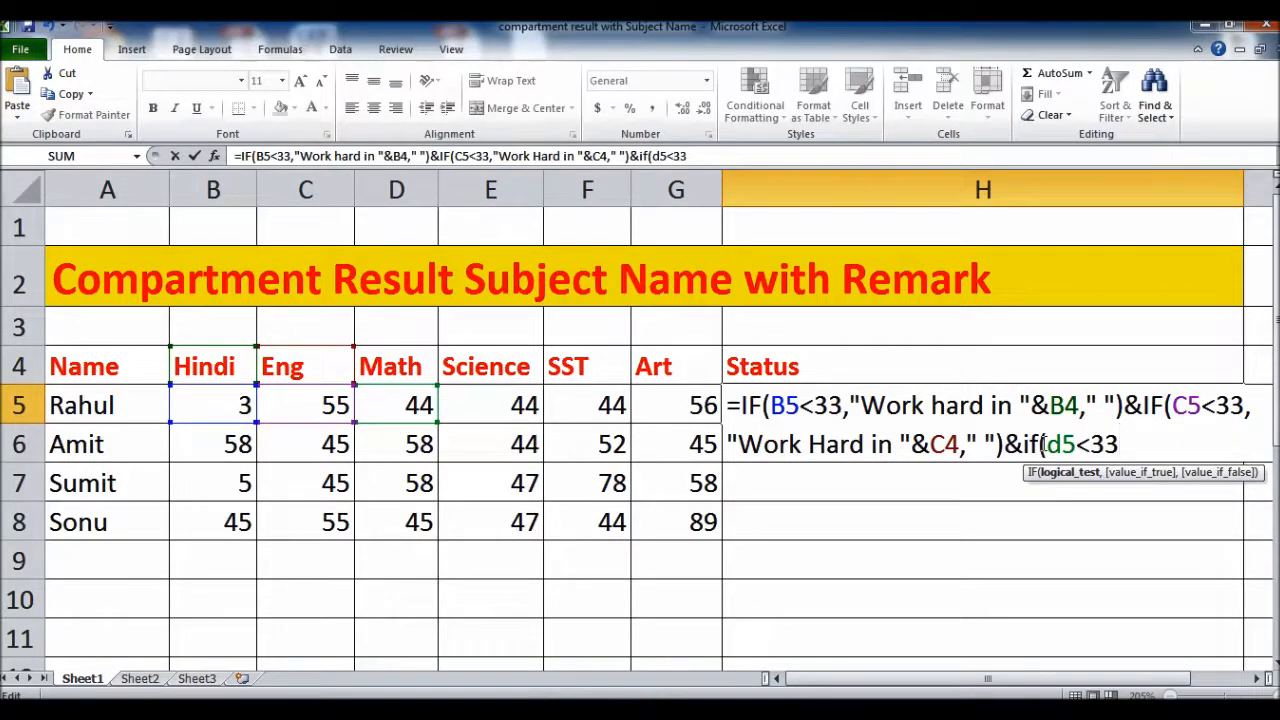
# Set the third IF's true value to "Work Hard in " joined with the Math heading in D4.
pyautogui.write(',"Work Hard in')
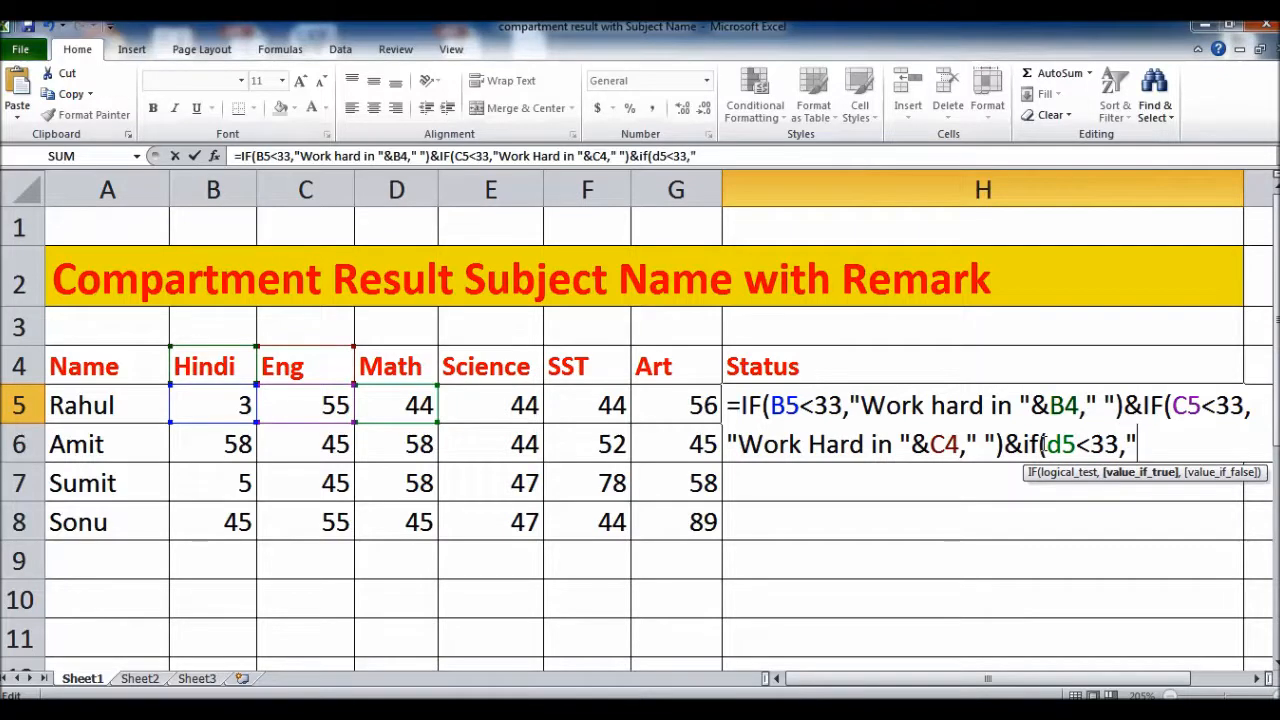
pyautogui.write('"')
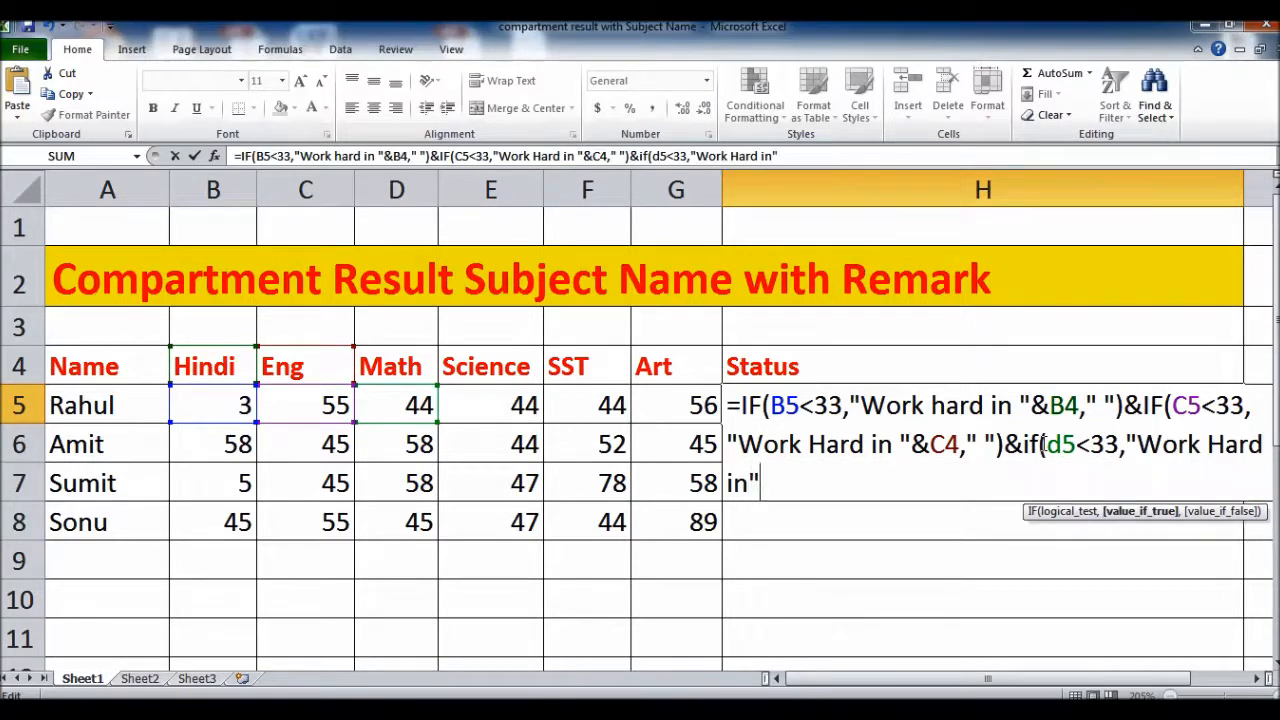
pyautogui.press('Left')
pyautogui.write('&')
pyautogui.click(416, 366)
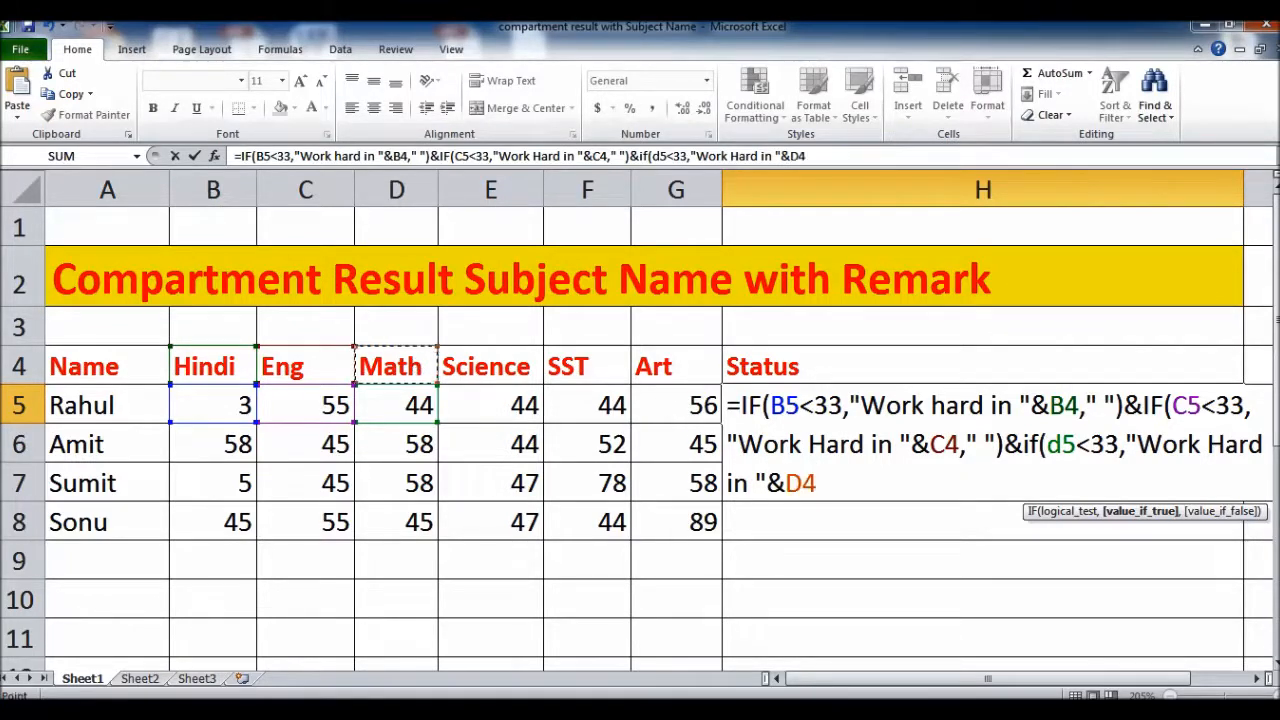
# Give the third IF an empty text "" as its false value and enter the formula, accepting the proposed closing-parenthesis correction.
pyautogui.write(',')
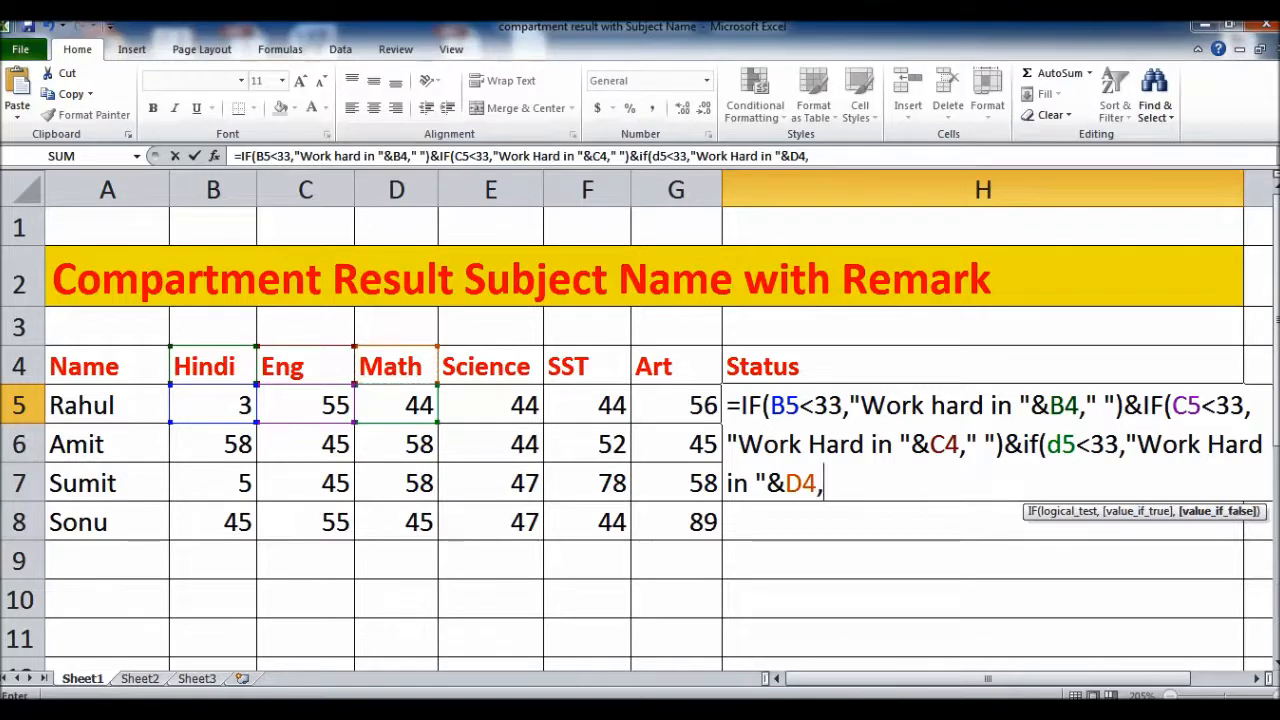
pyautogui.write(' ""')
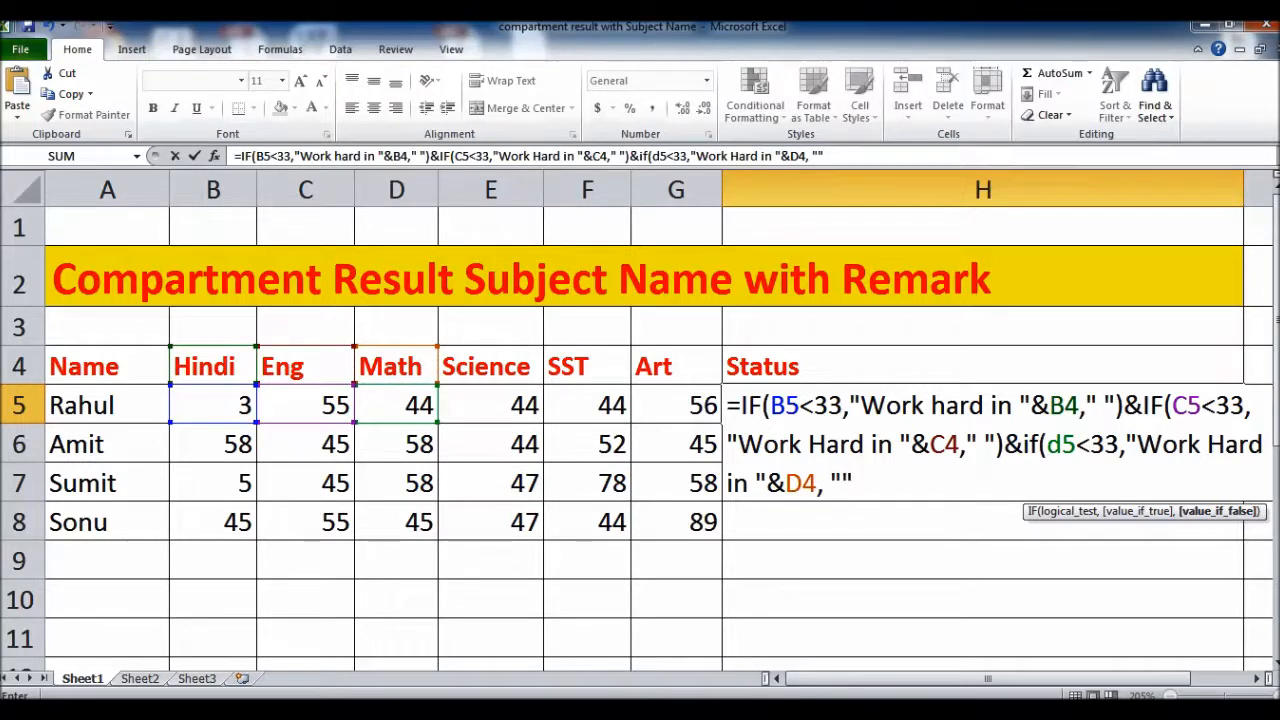
pyautogui.press('Return')
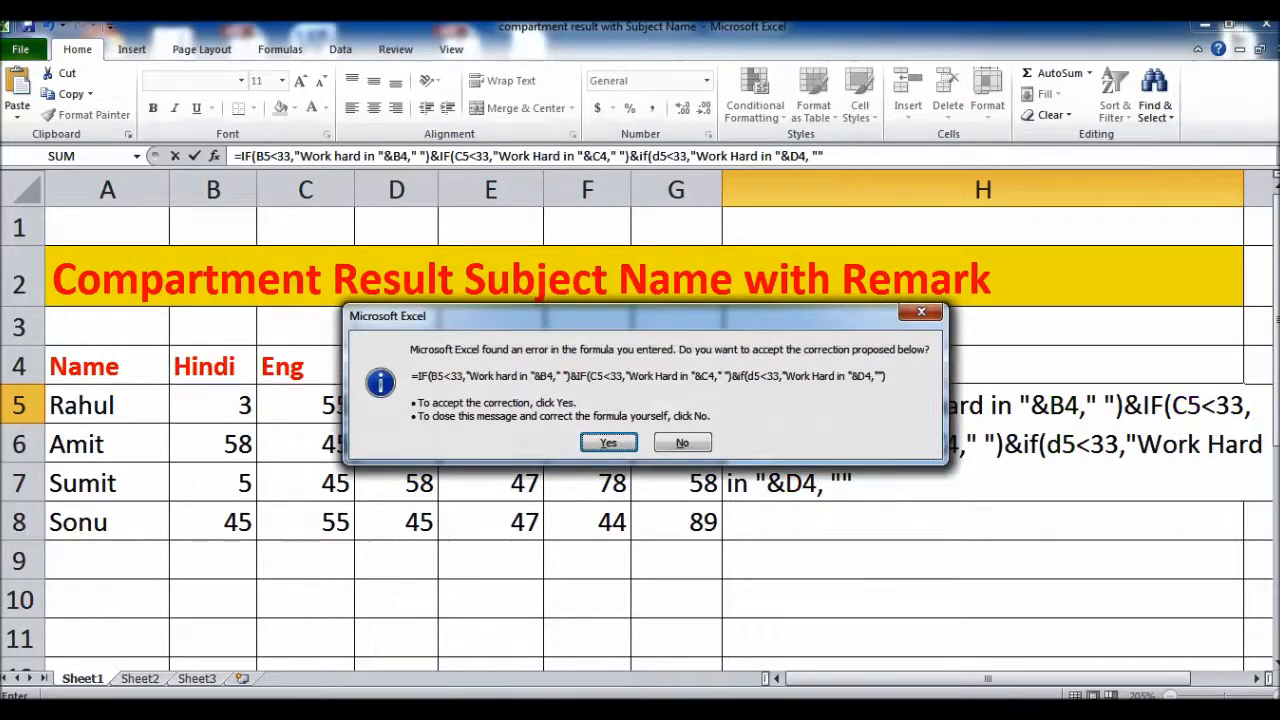
pyautogui.press('Return')
pyautogui.press('Up')
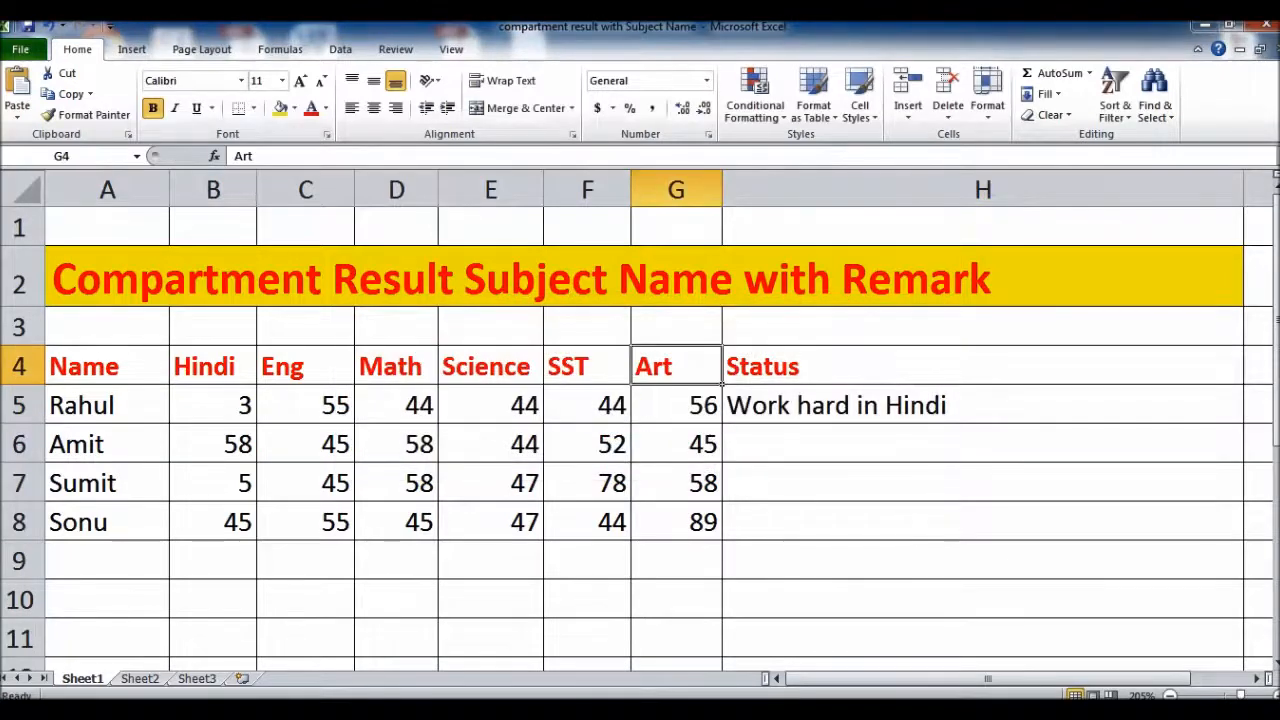
# Append a fourth IF to the end of H5's formula with &, testing whether E5 is less than 33.
pyautogui.click(890, 410)
pyautogui.doubleClick(890, 410)
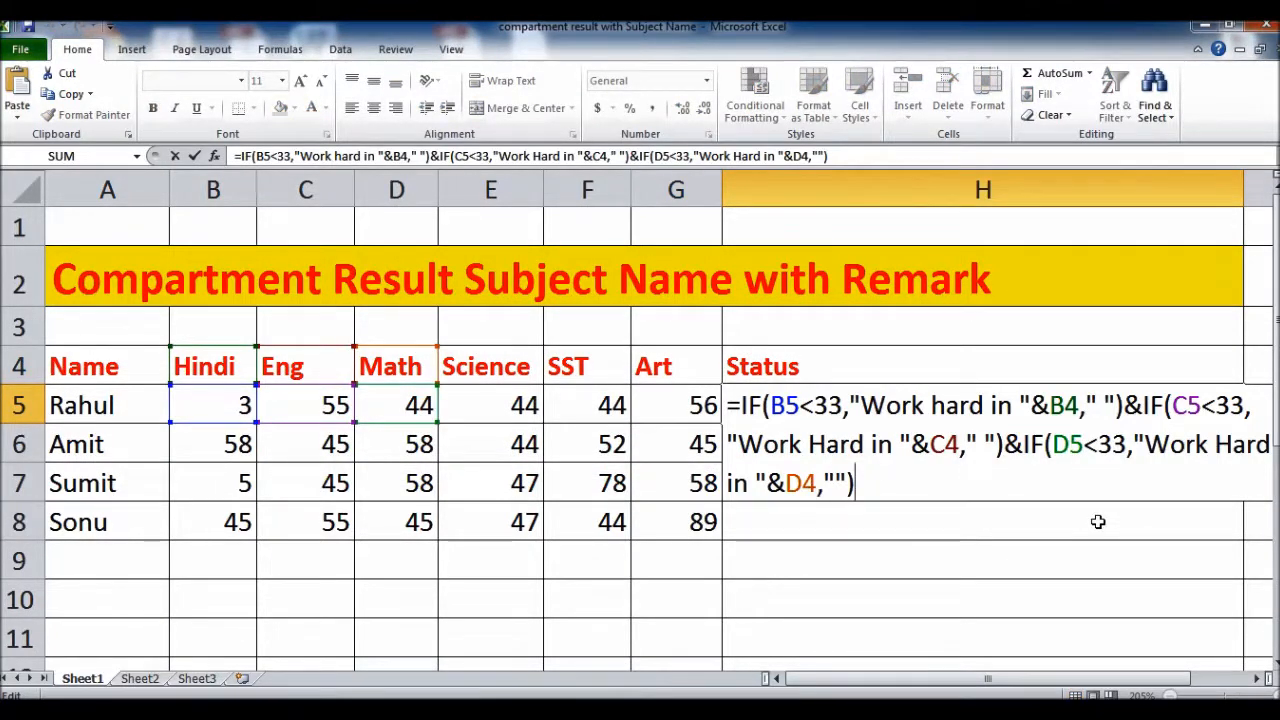
pyautogui.write('&')
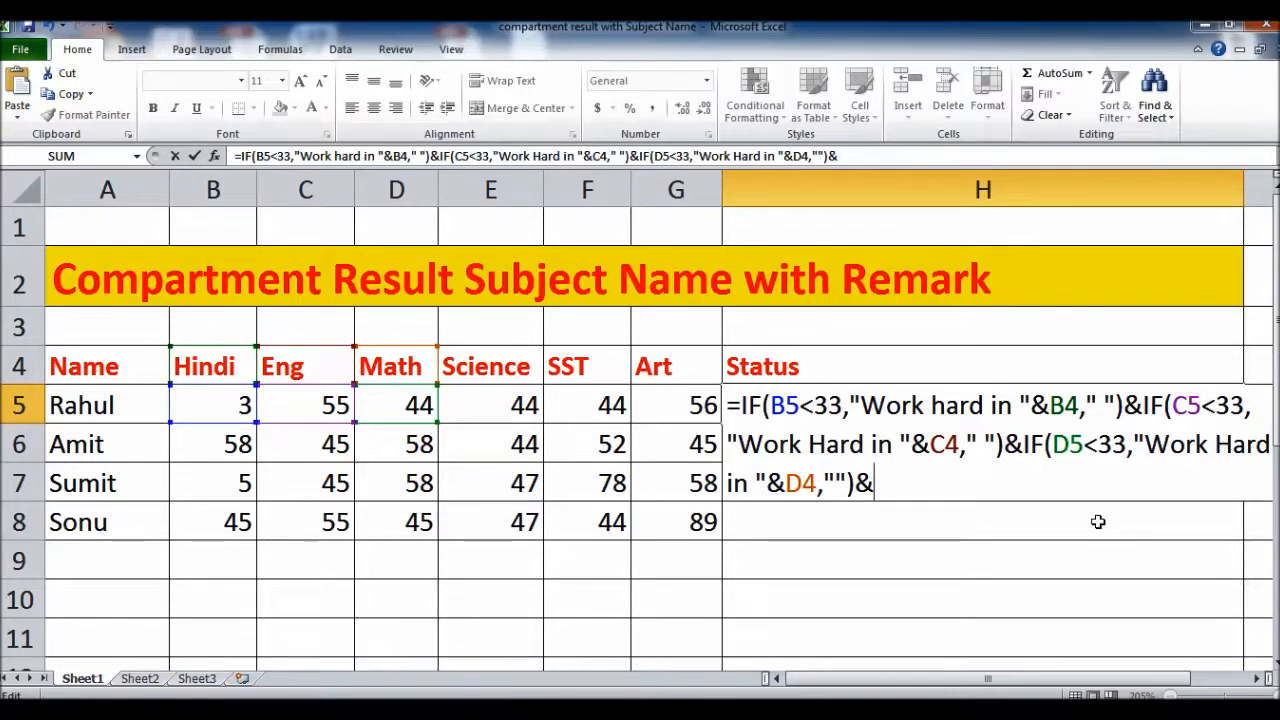
pyautogui.write('if')
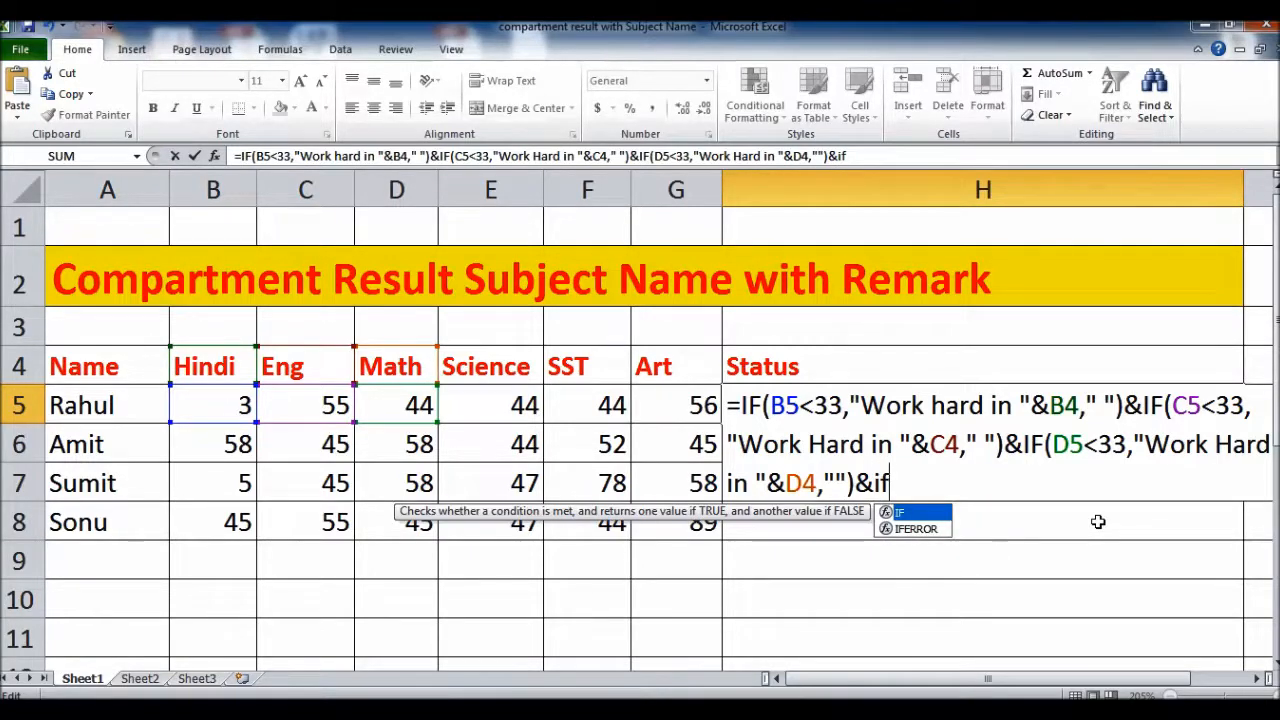
pyautogui.write('(e3')
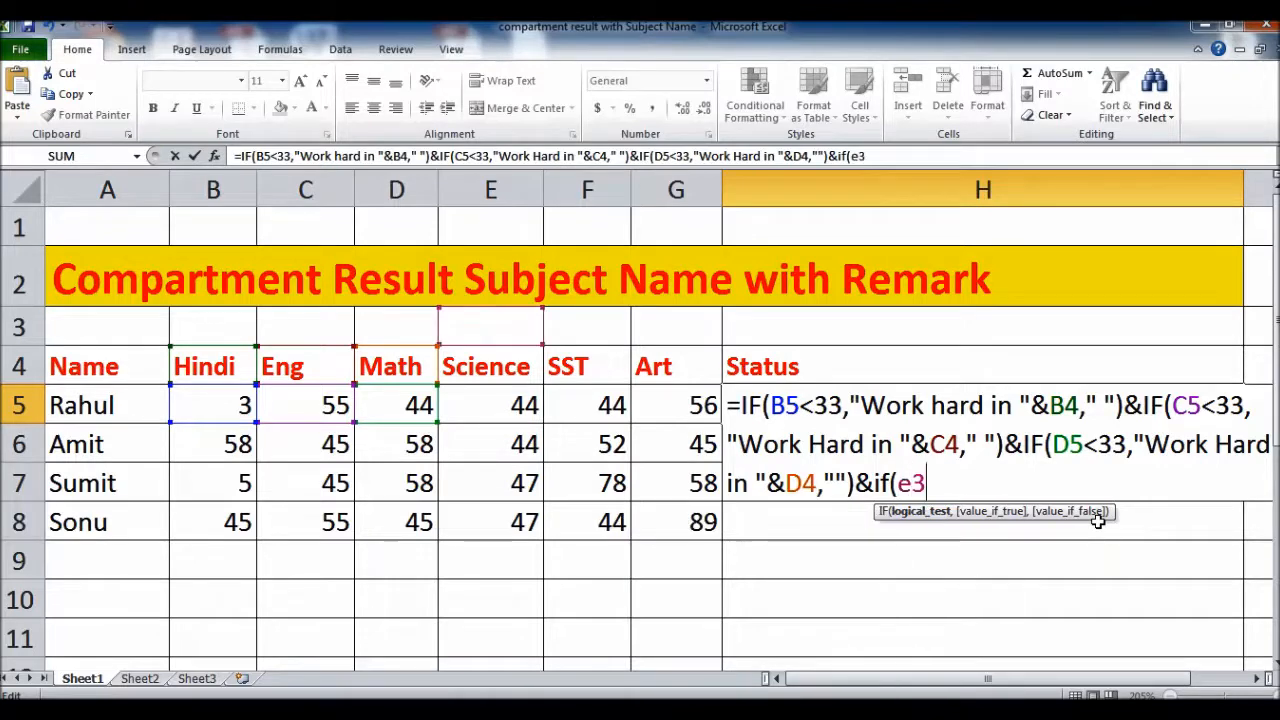
pyautogui.press('BackSpace')
pyautogui.write('5<3')
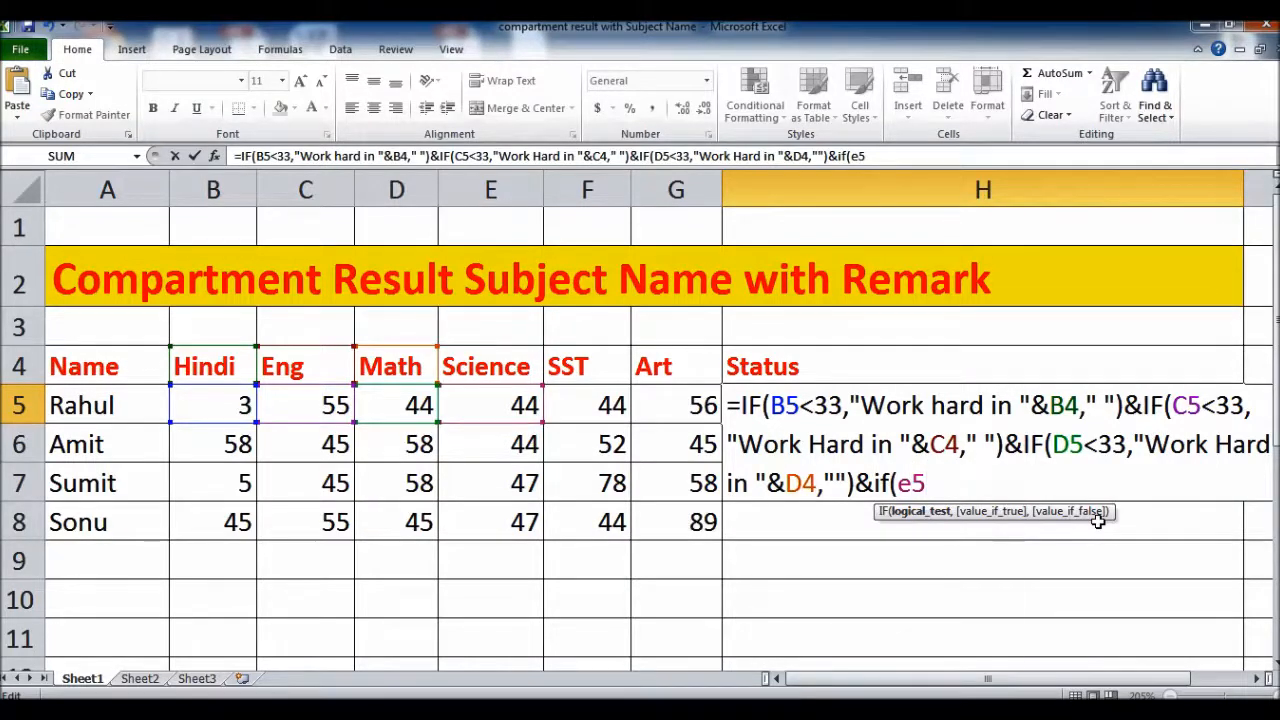
pyautogui.write('3')
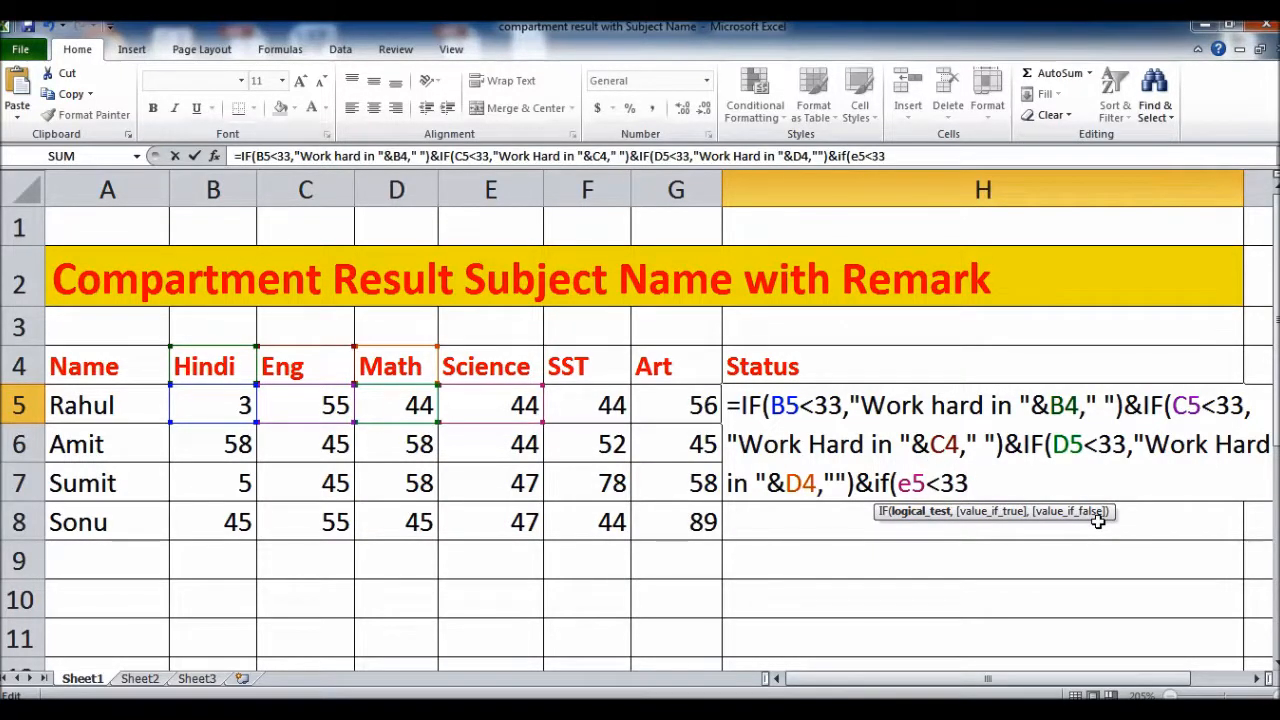
# Give the fourth IF the true value "Work Hard in" joined with the Science heading in E4, and an empty text "" as false value.
pyautogui.write(',"V')
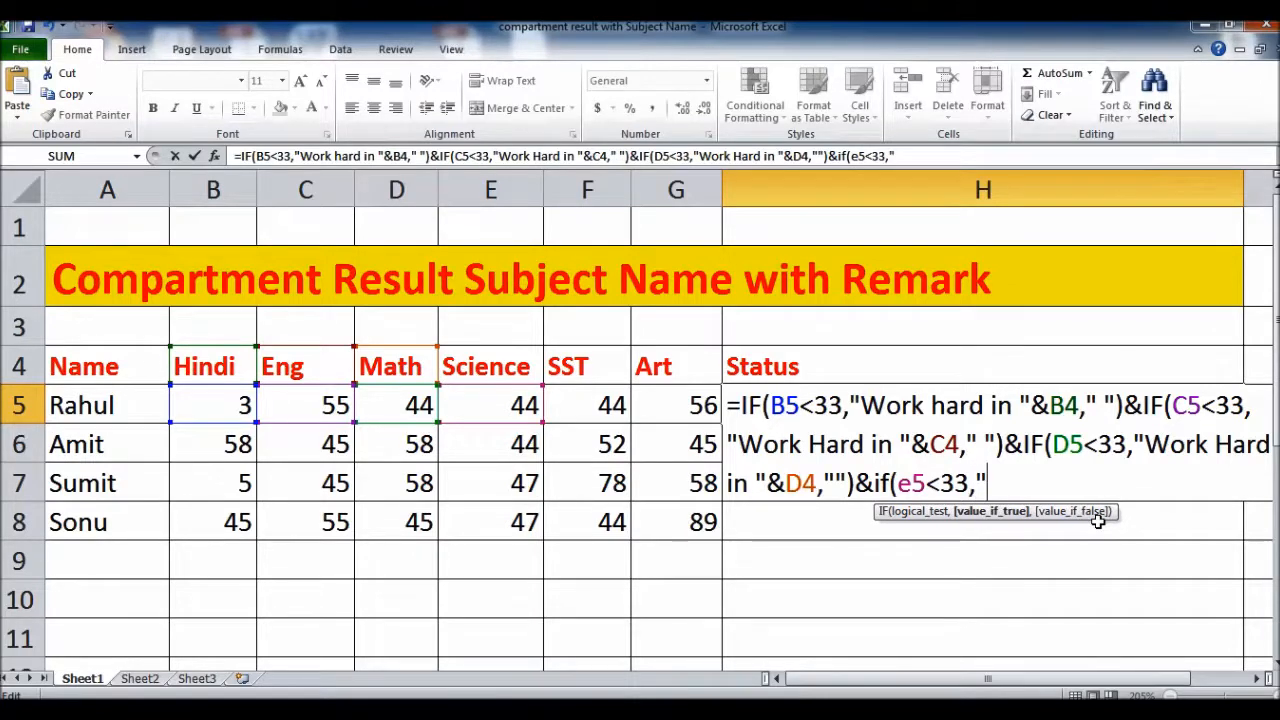
pyautogui.press('BackSpace')
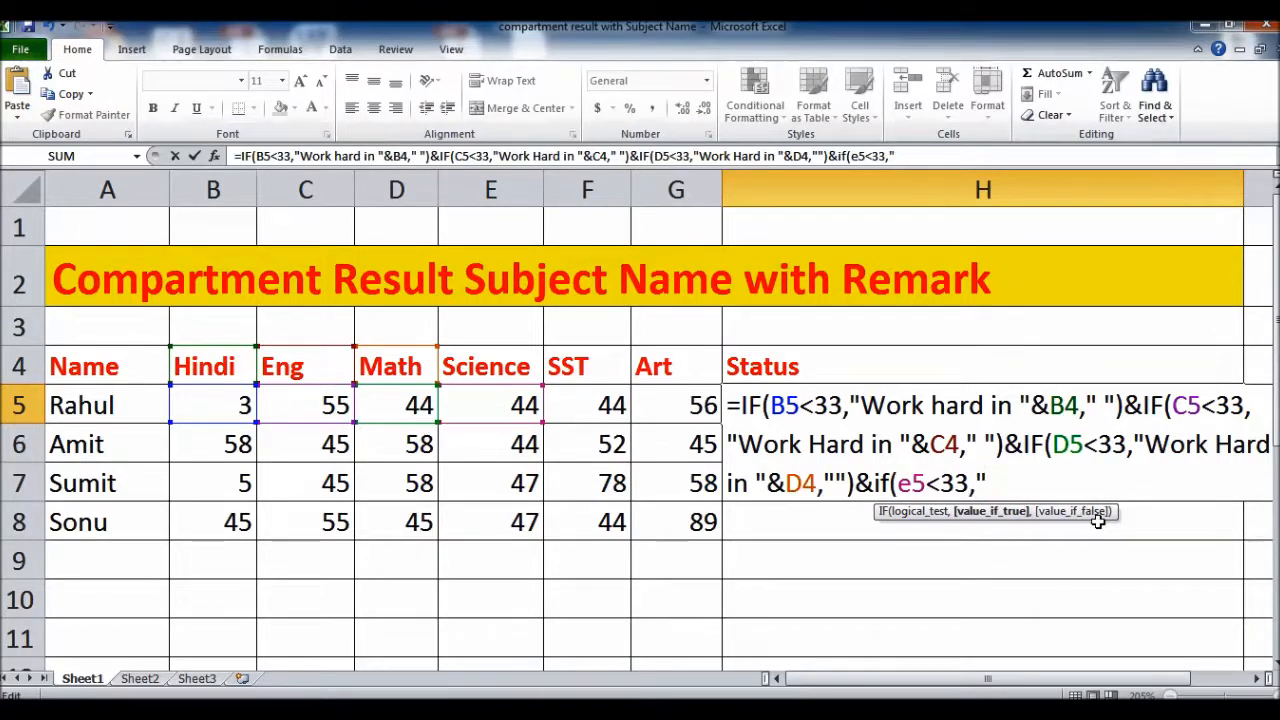
pyautogui.write('Work Hard in')
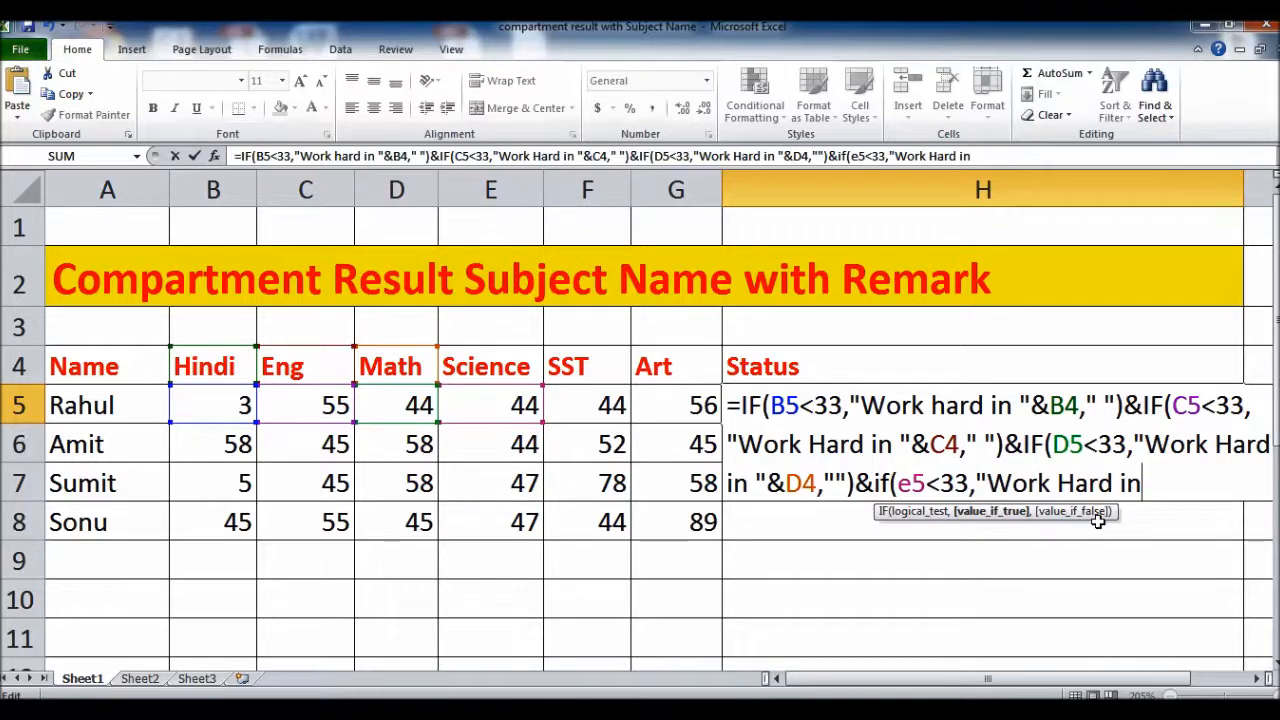
pyautogui.write('" &')
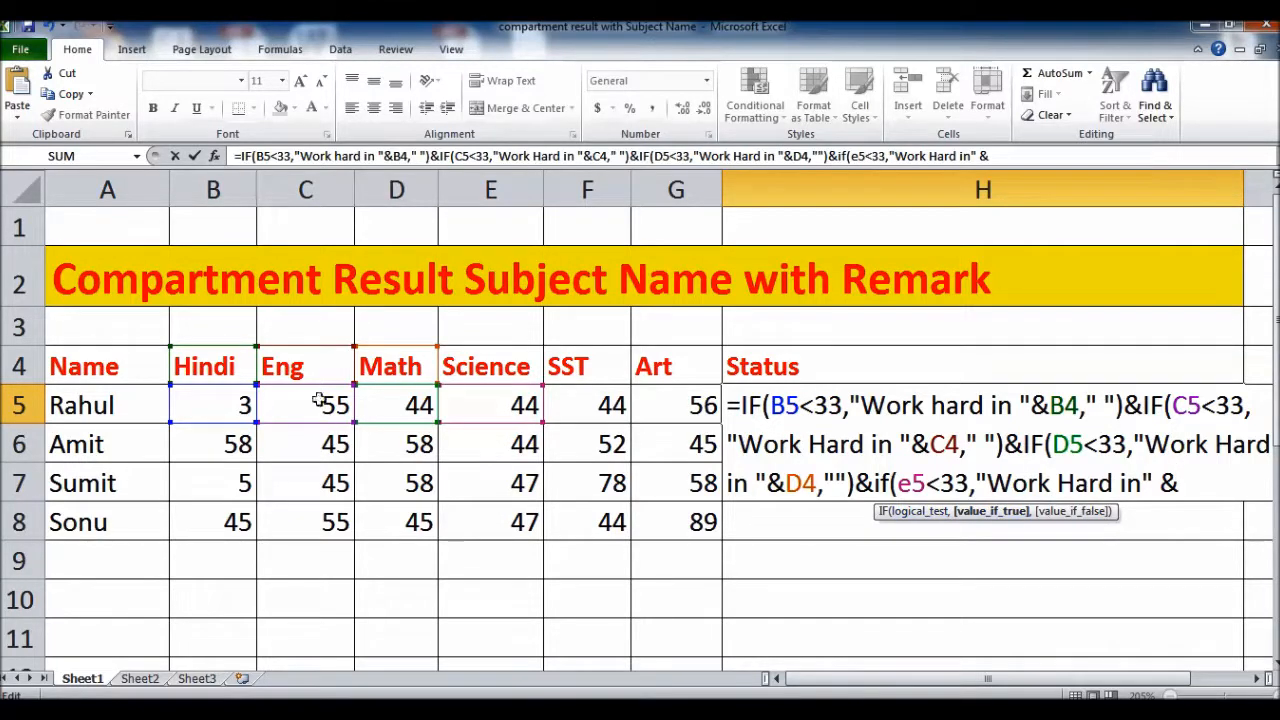
pyautogui.click(515, 367)
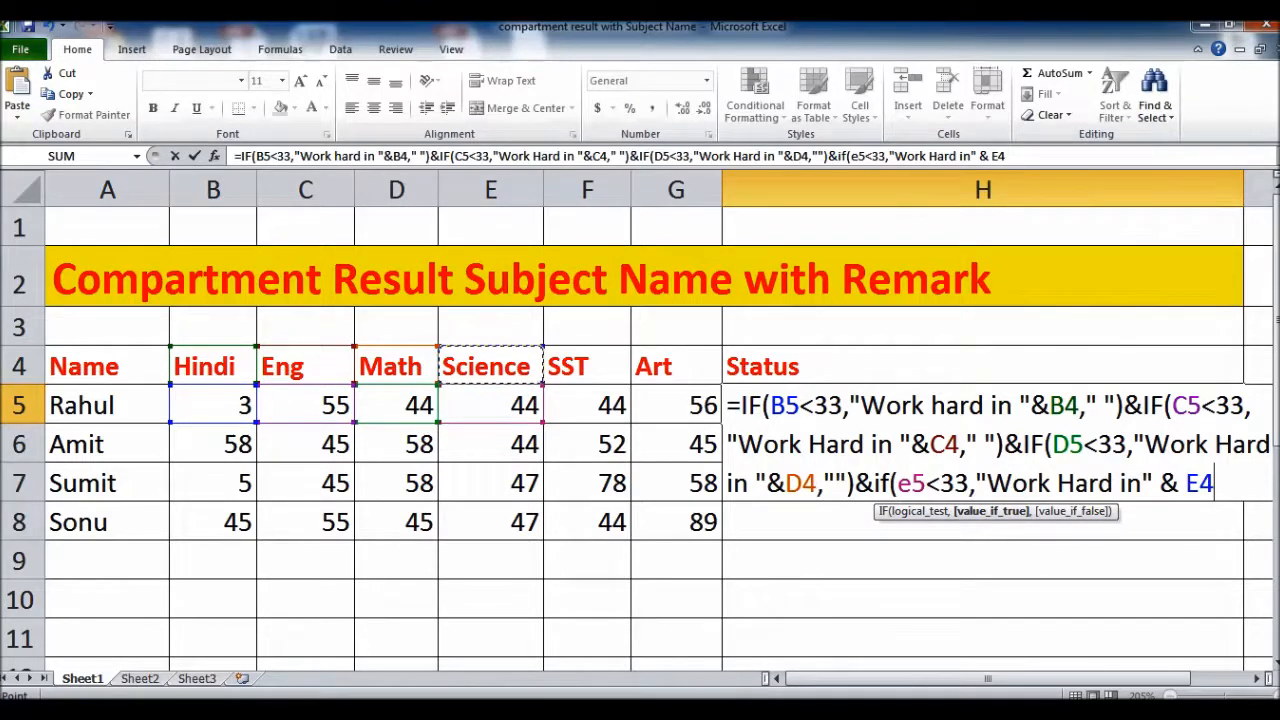
pyautogui.write(',"')
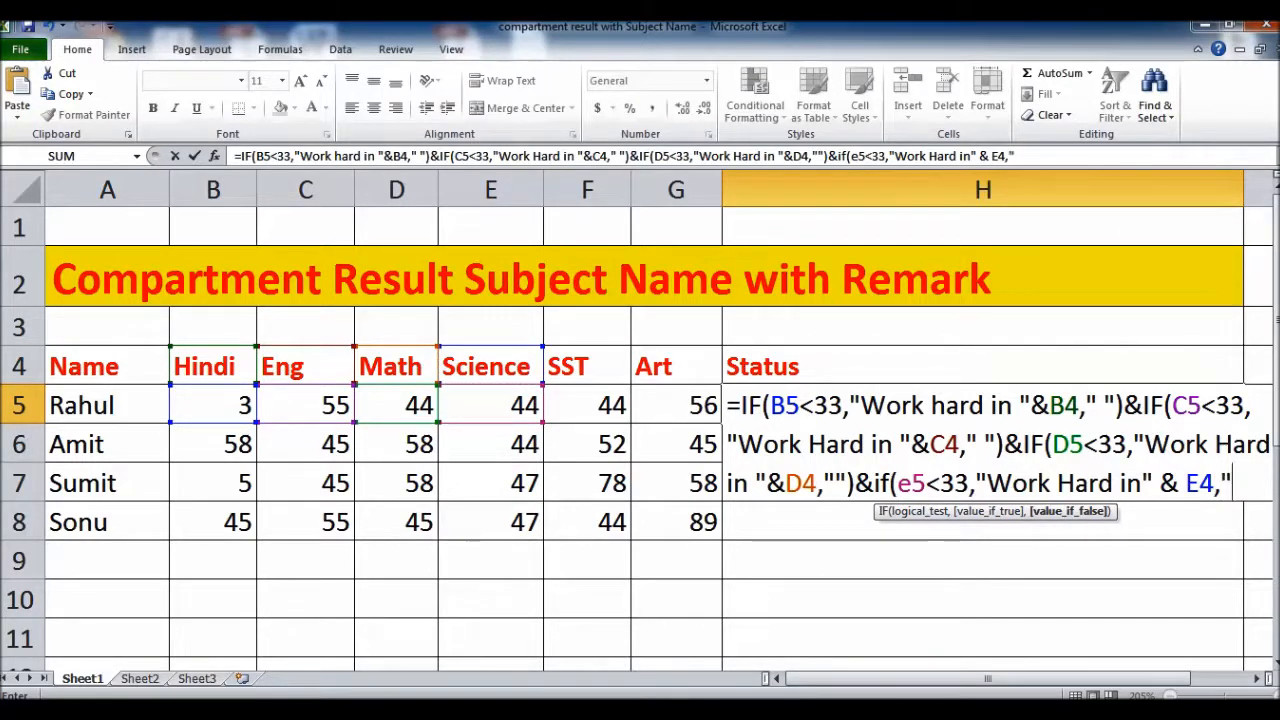
pyautogui.write('")')
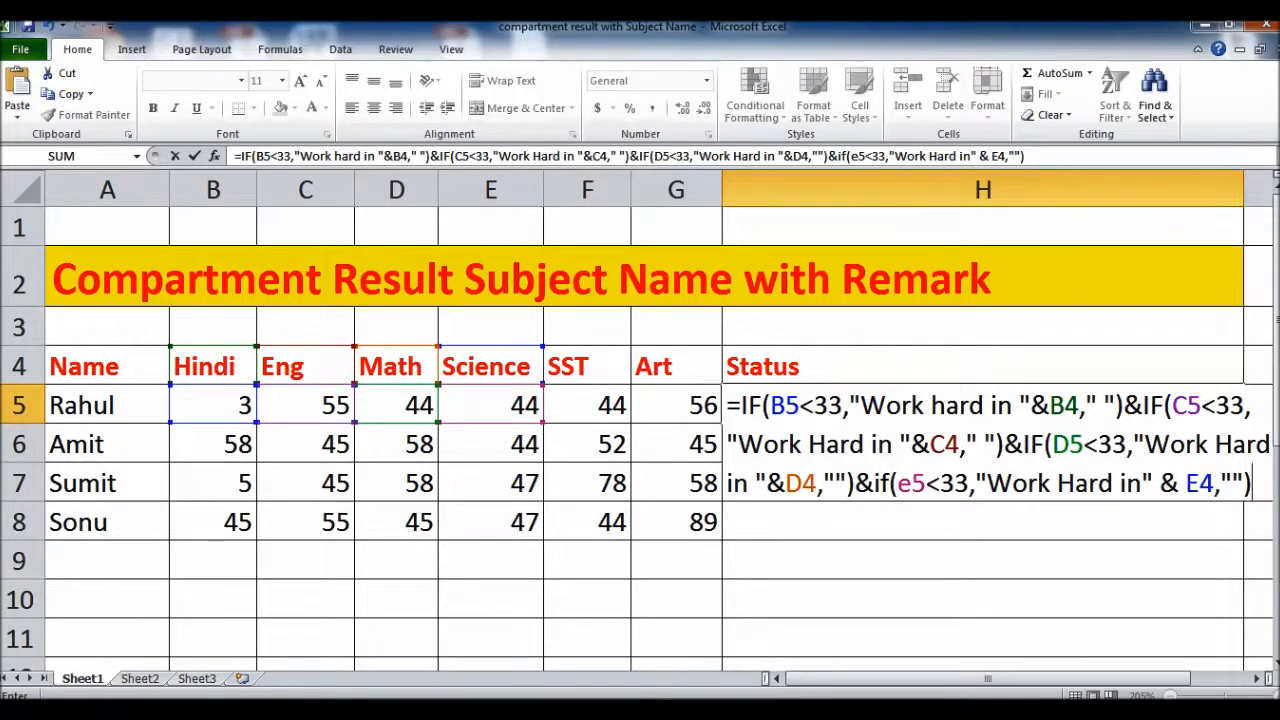
# Append a fifth IF with & that tests F5<33, returning "Work Hard in" joined with the SST heading in F4, otherwise " ".
pyautogui.write('&if(')
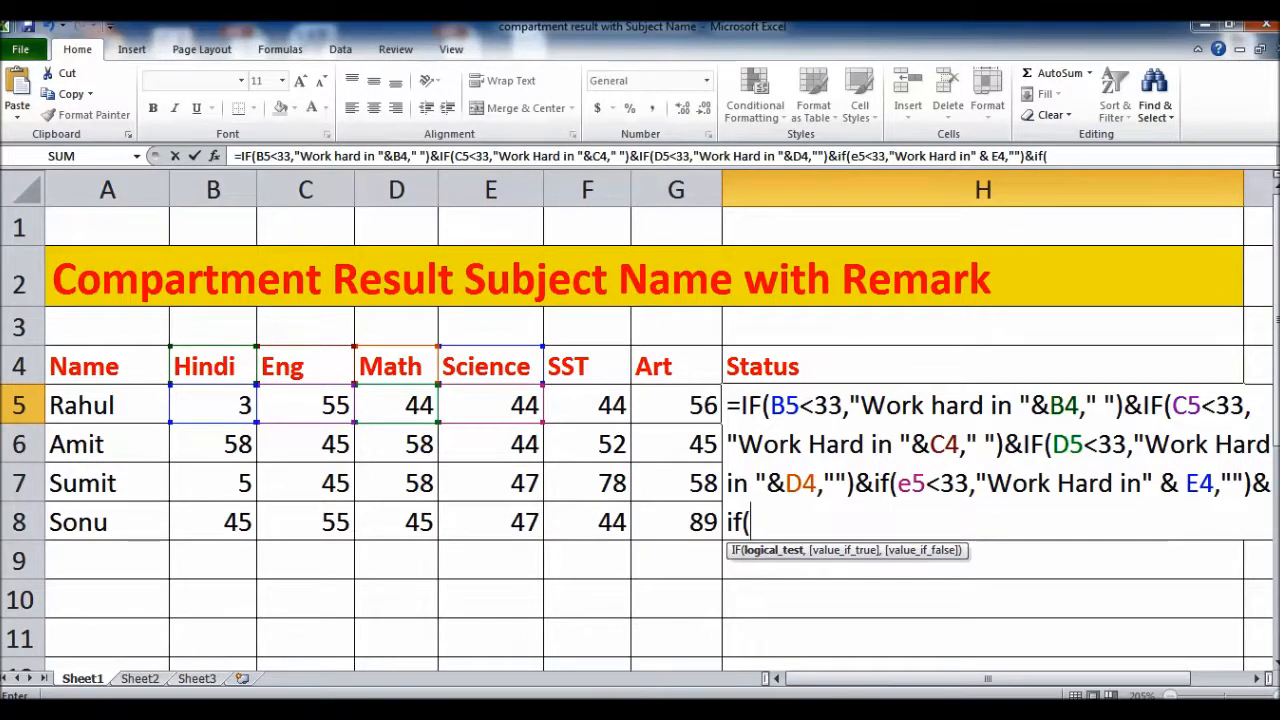
pyautogui.write('f5<33')
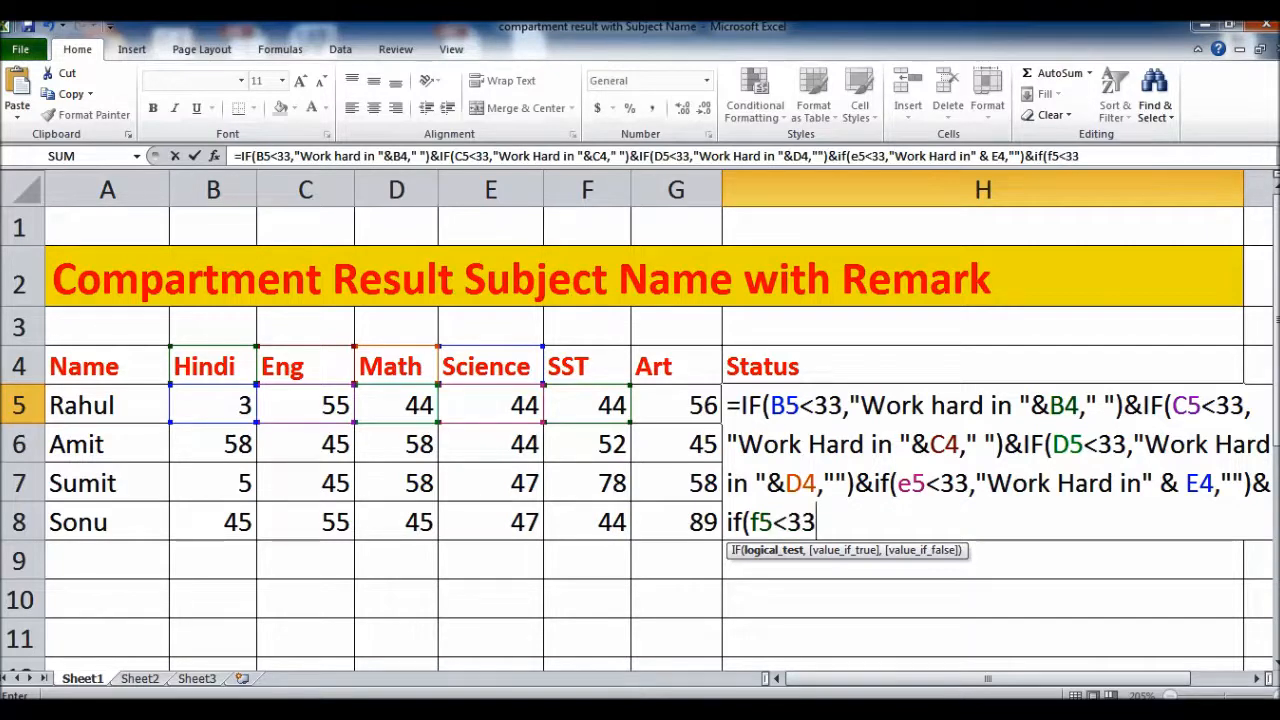
pyautogui.write(',')
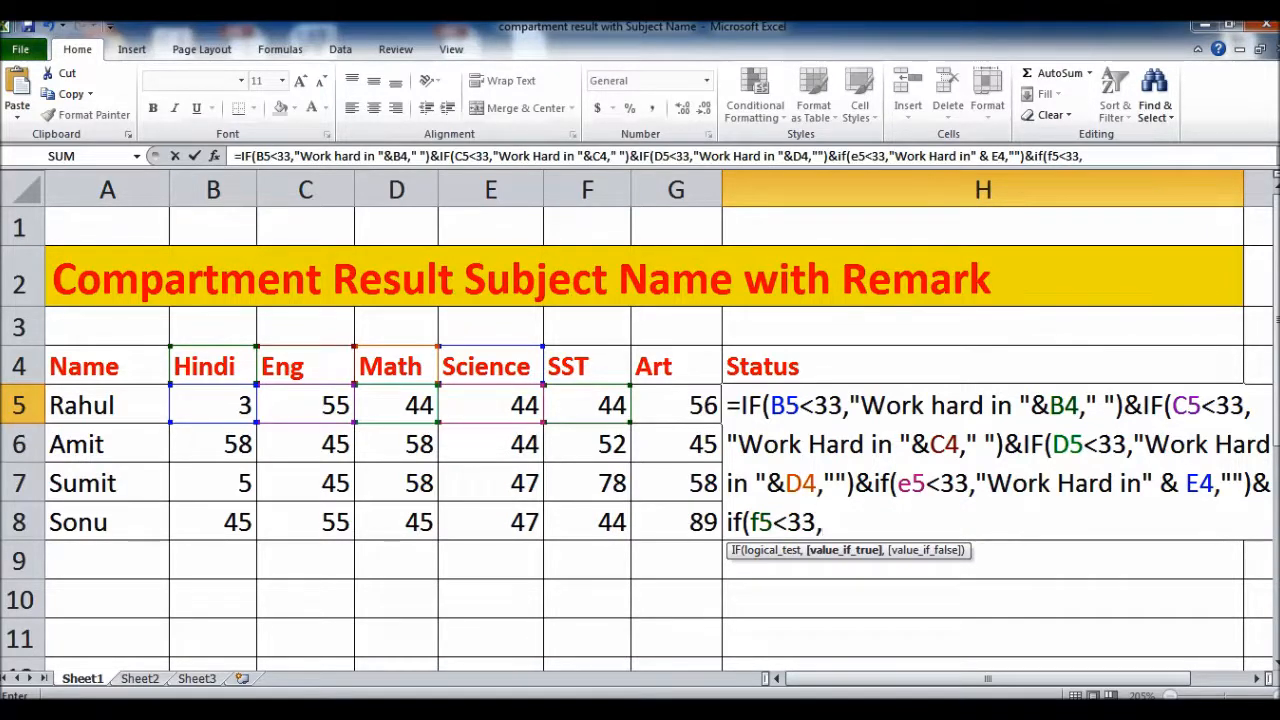
pyautogui.write('"Work Hard in')
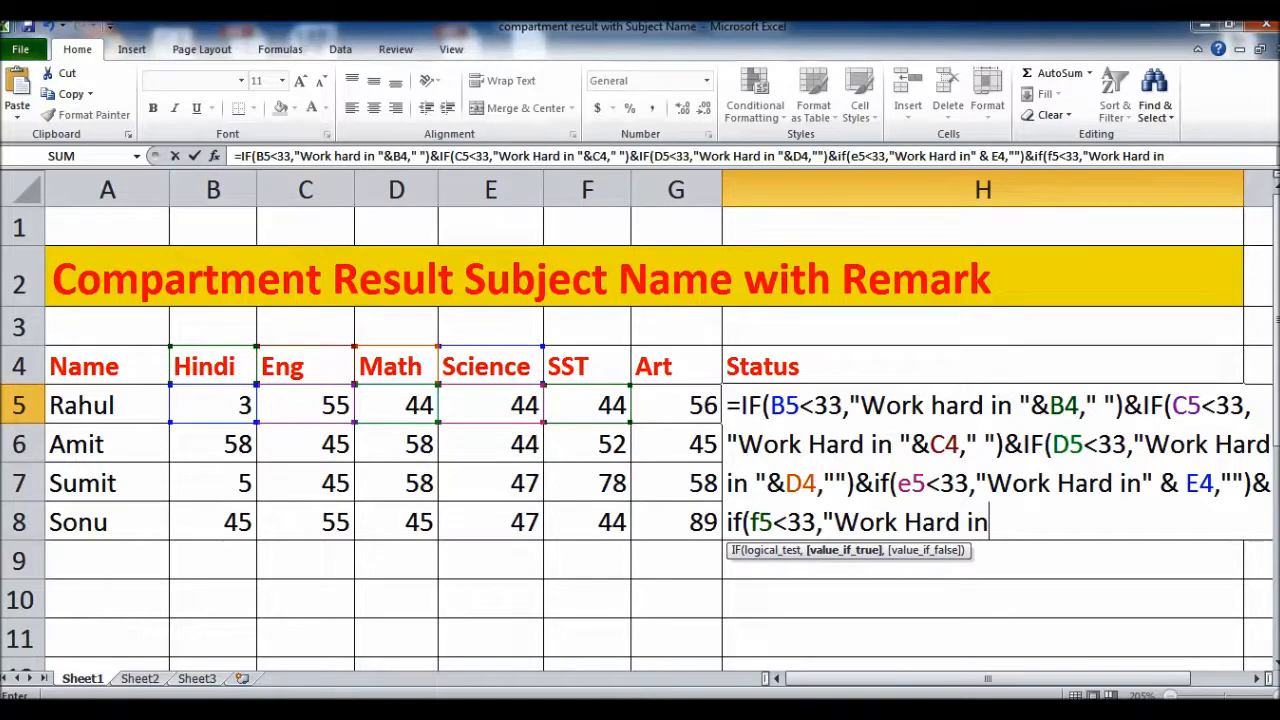
pyautogui.write('" &')
pyautogui.click(590, 364)
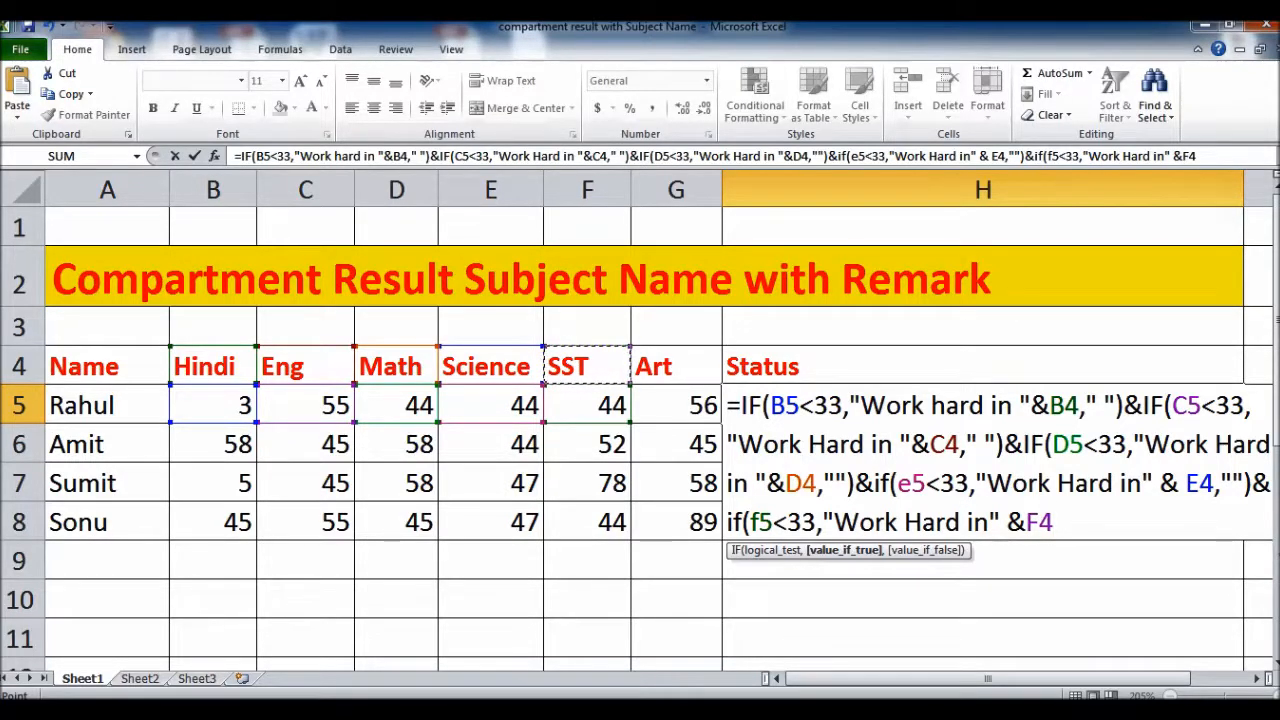
pyautogui.write(')')
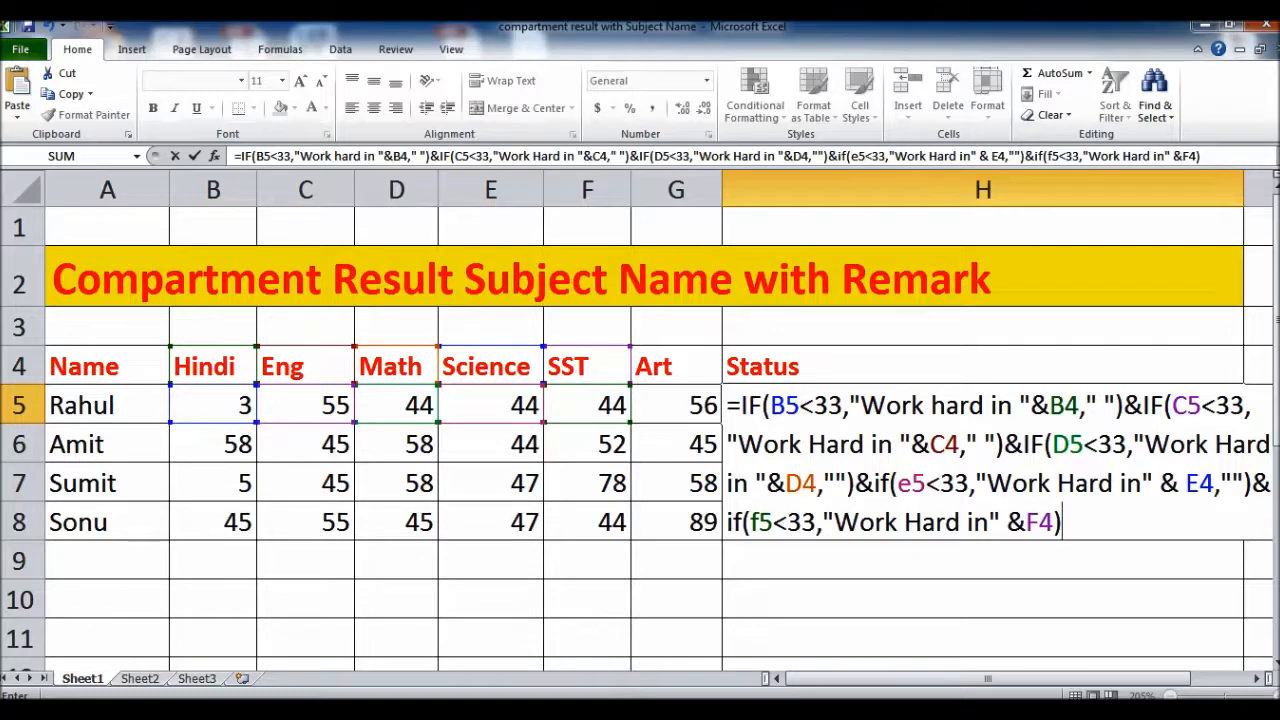
pyautogui.press('BackSpace')
pyautogui.write('," "')
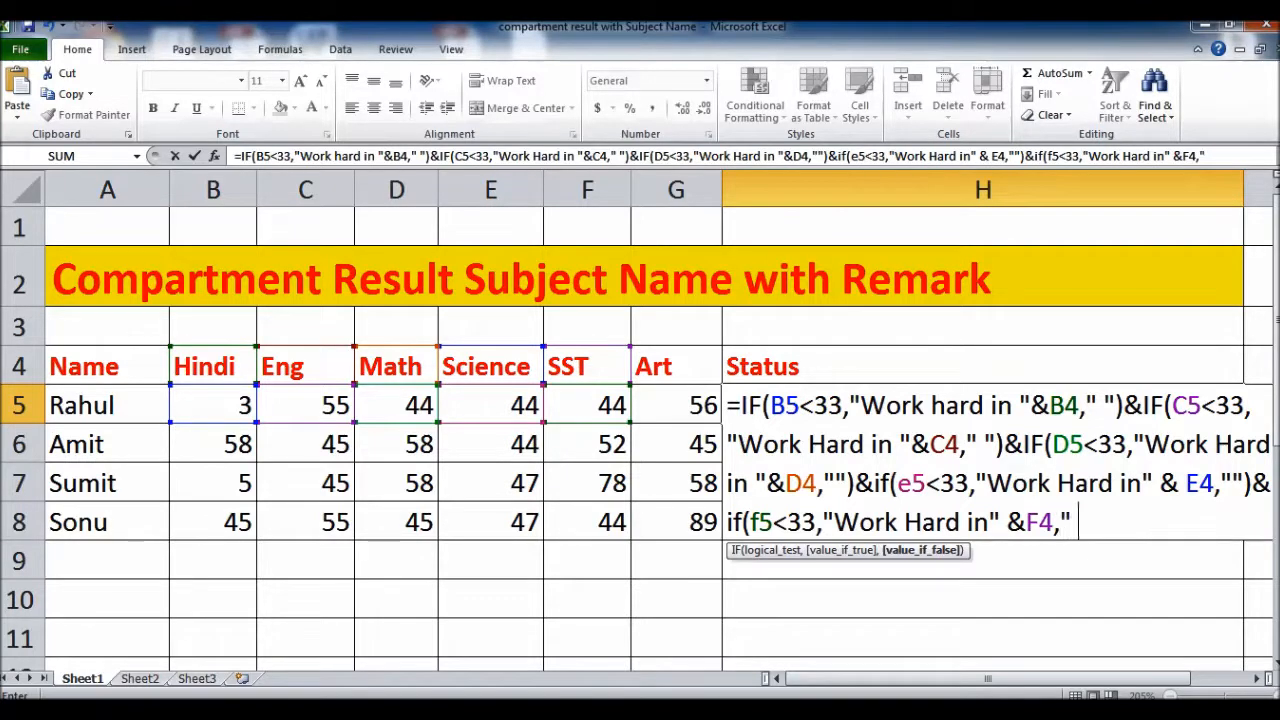
pyautogui.write(')')
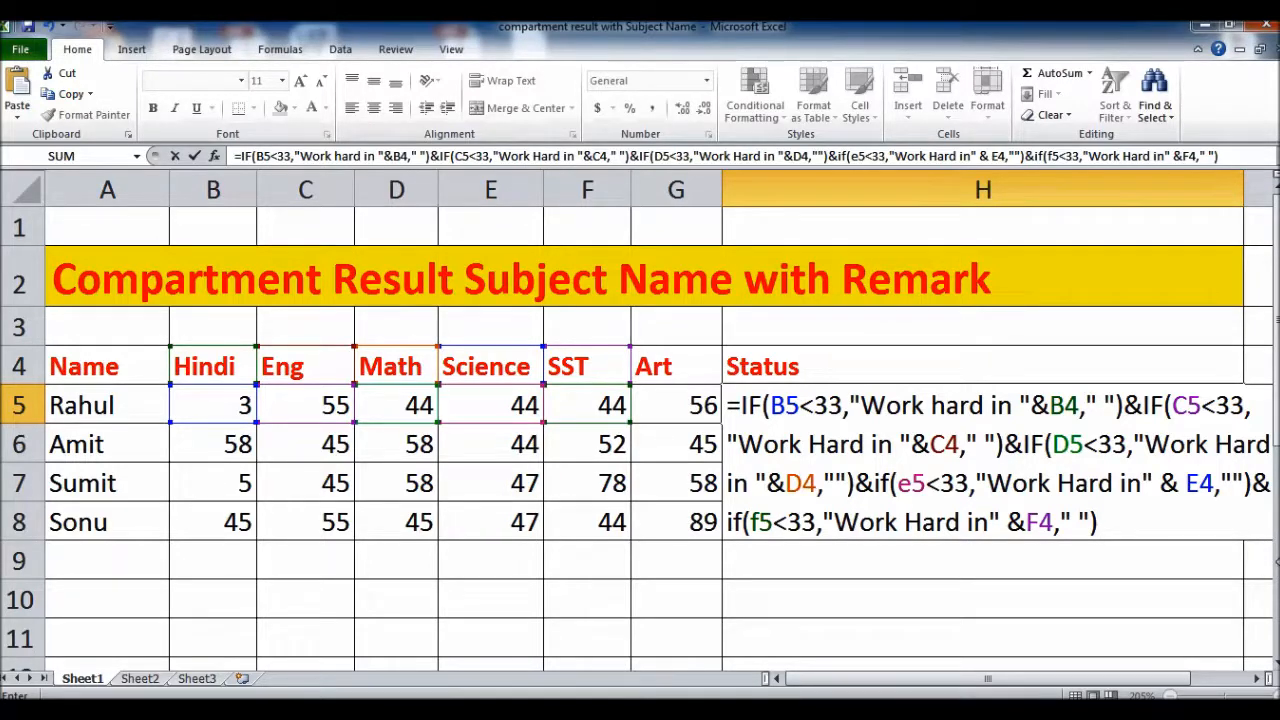
# Append a sixth IF with & testing G5<33, returning "Work Hard in" joined with heading G4, otherwise "", and enter the formula.
pyautogui.write('&')
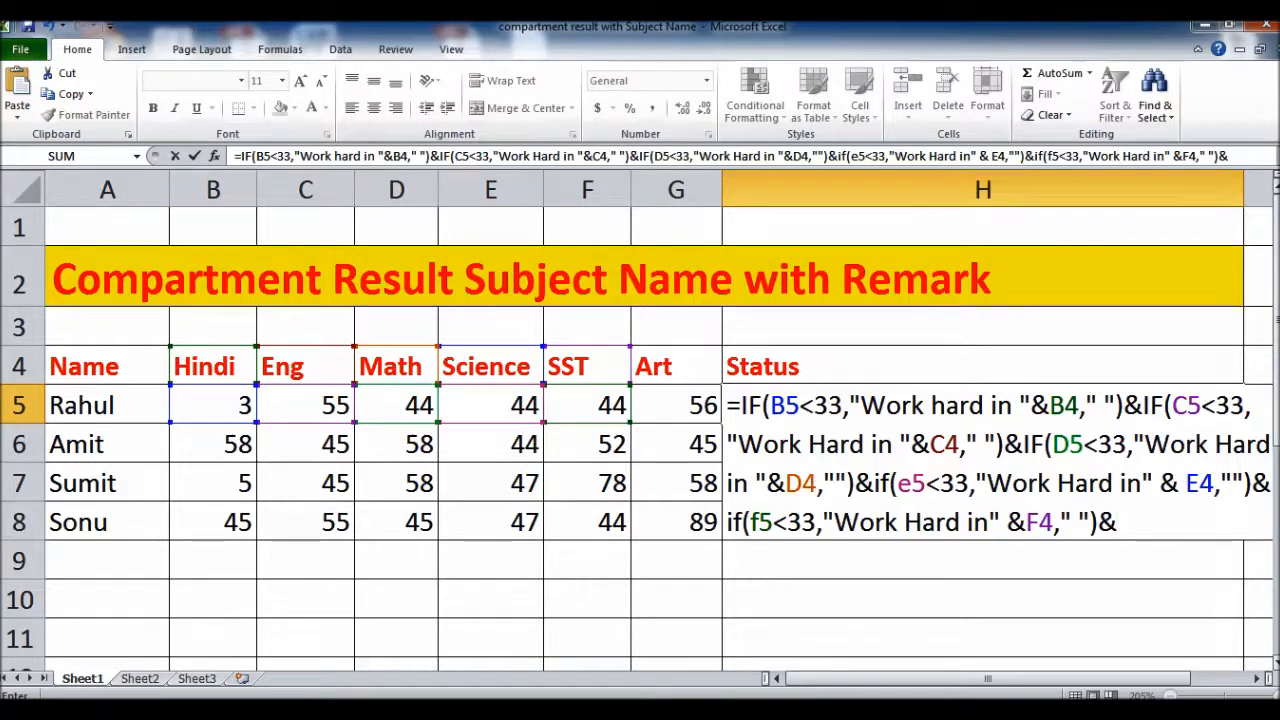
pyautogui.write('if(g')
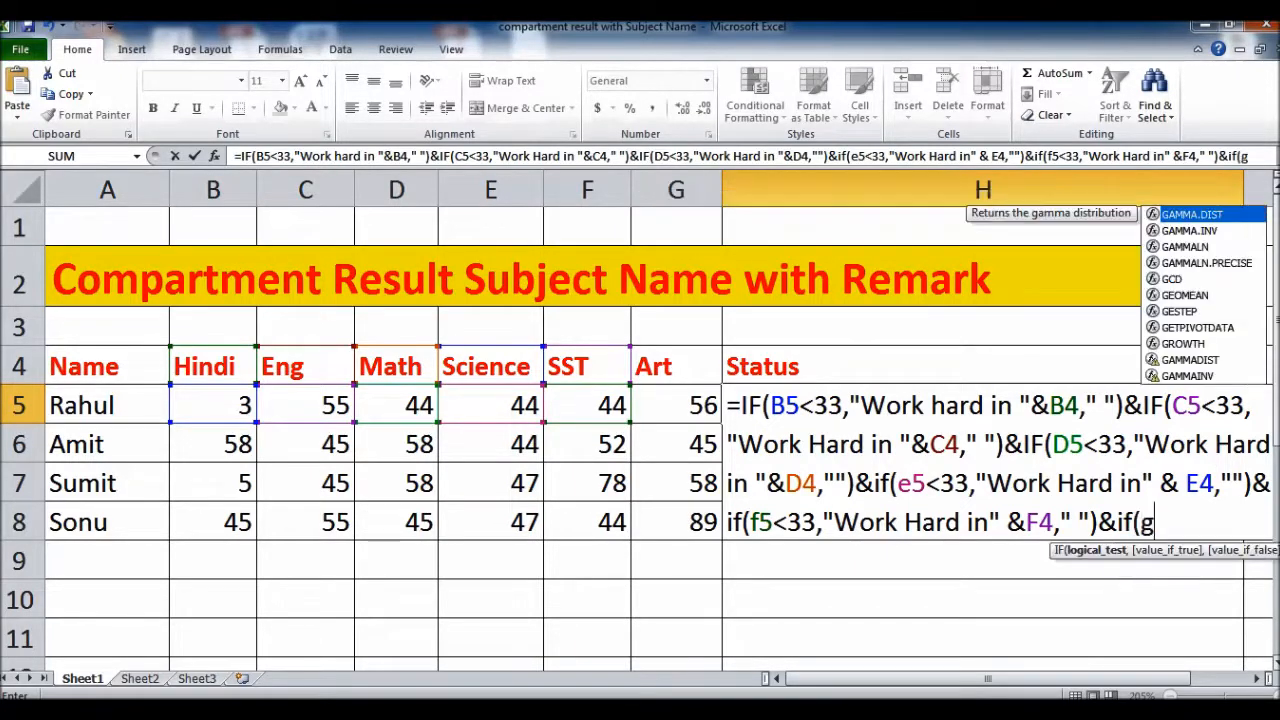
pyautogui.write('5<33')
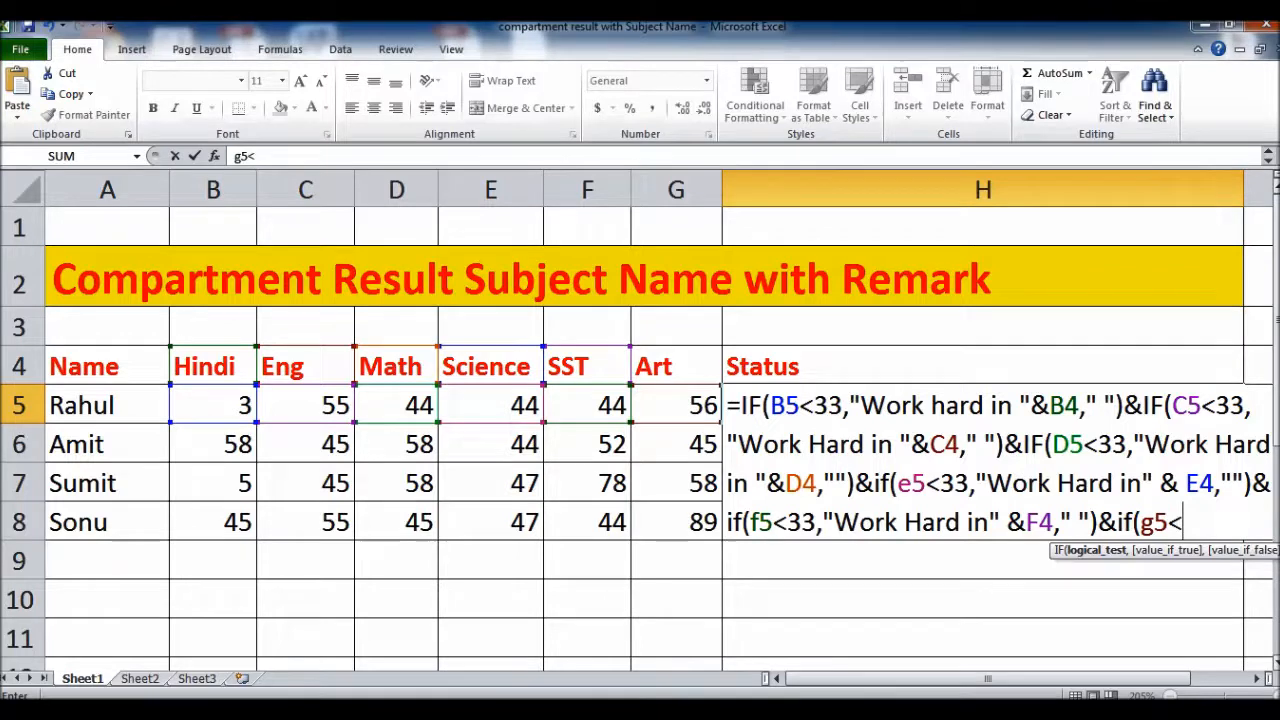
pyautogui.write(',"Work Hard in')
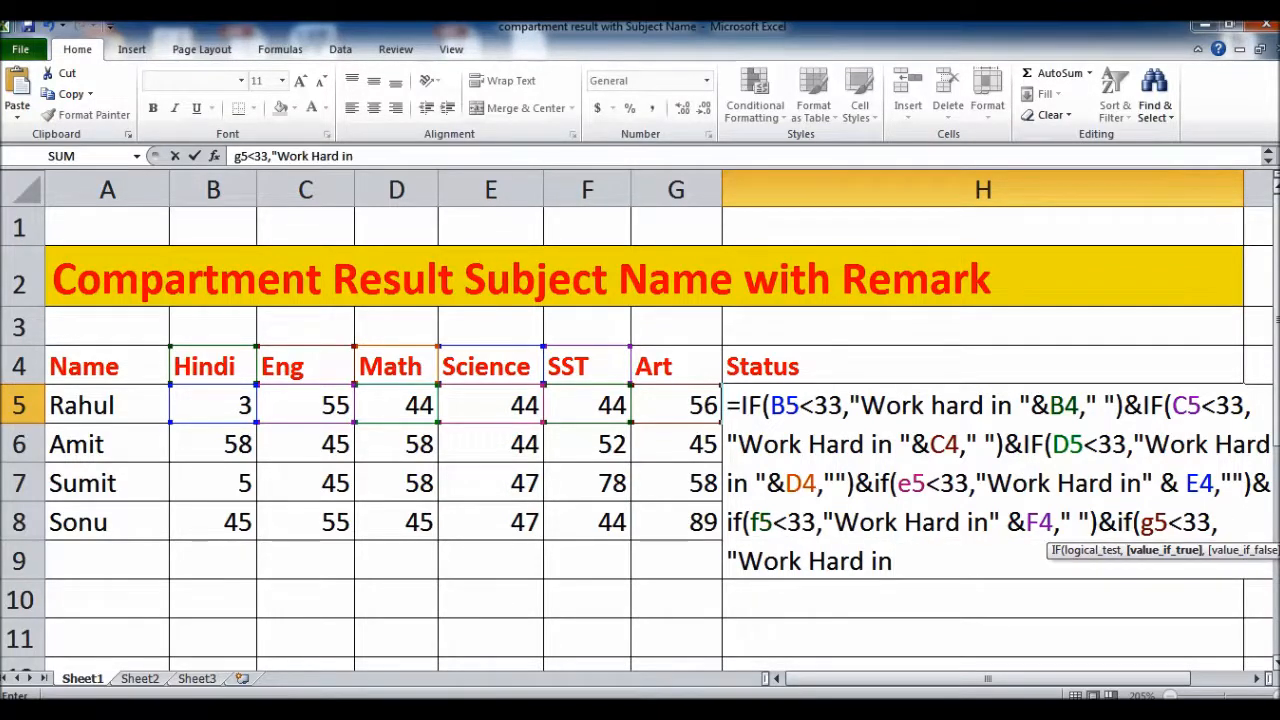
pyautogui.write('" &')
pyautogui.click(676, 366)
pyautogui.write(',"")')
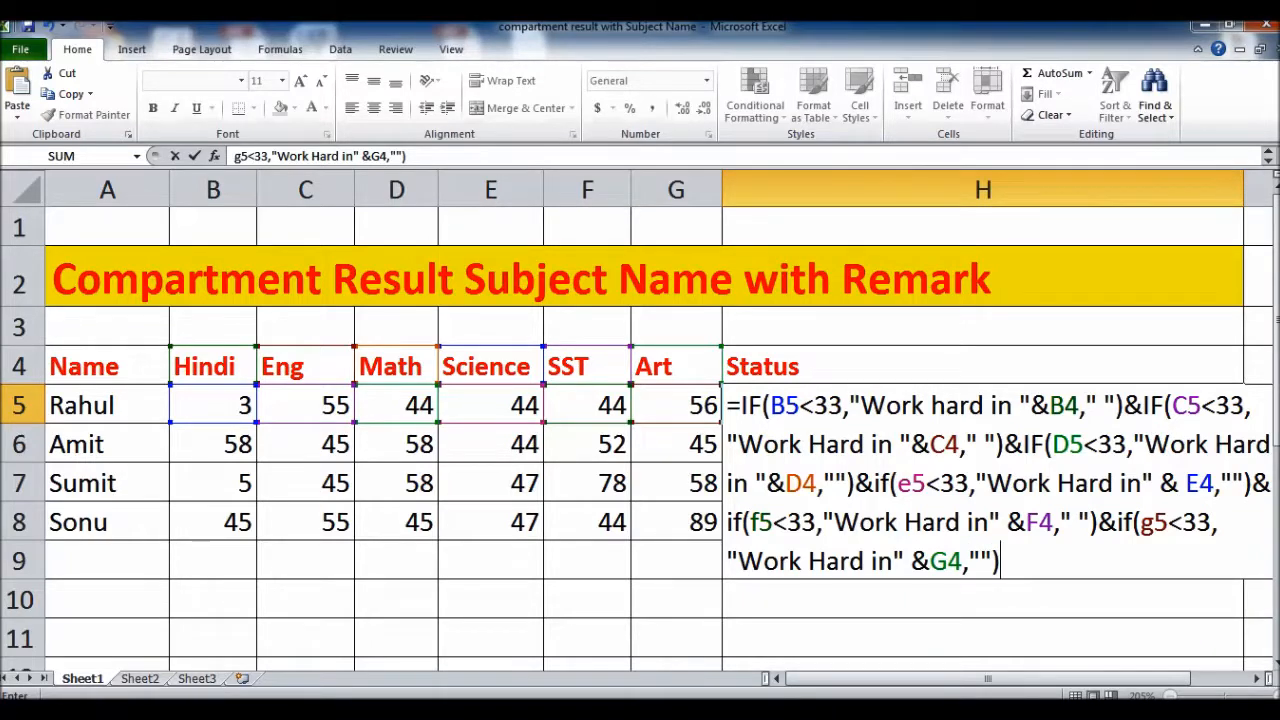
pyautogui.press('Return')
pyautogui.press('Up')
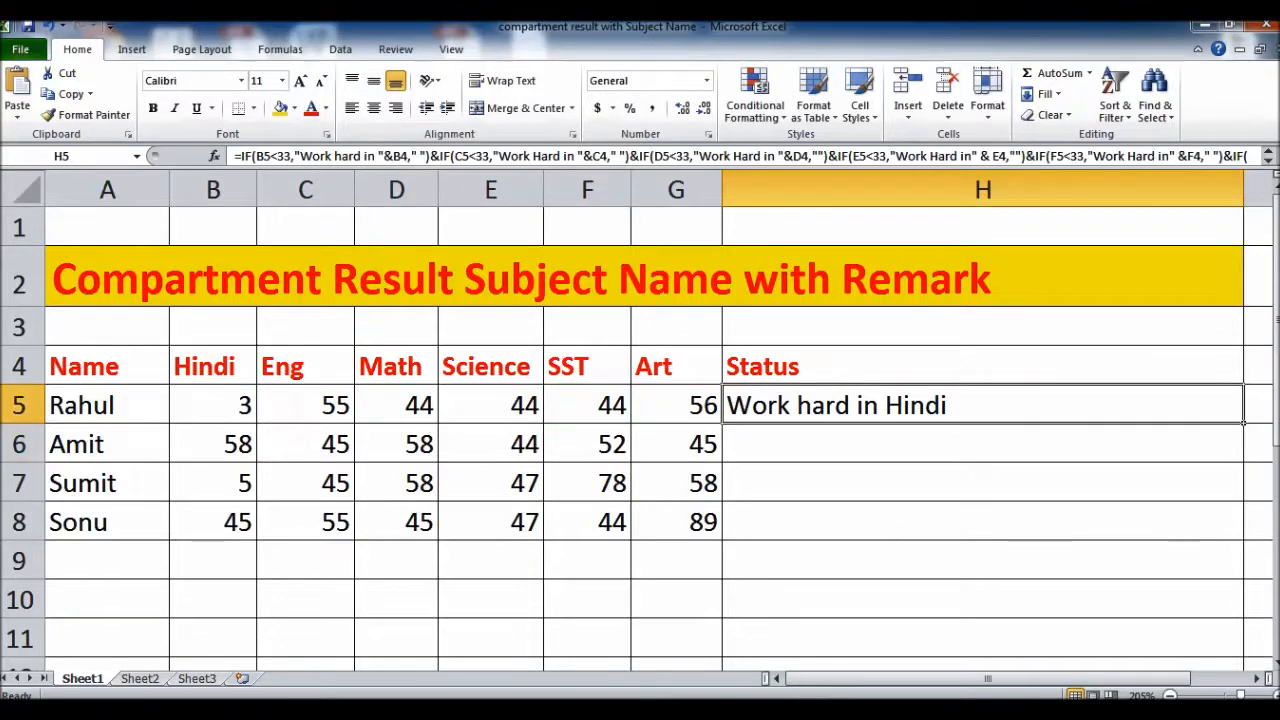
# Set the Hindi mark in B5 to 33 to test the Status formula.
pyautogui.press('Left')
pyautogui.press('Left')
pyautogui.press('Left')
pyautogui.press('Left')
pyautogui.press('Left')
pyautogui.press('Left')
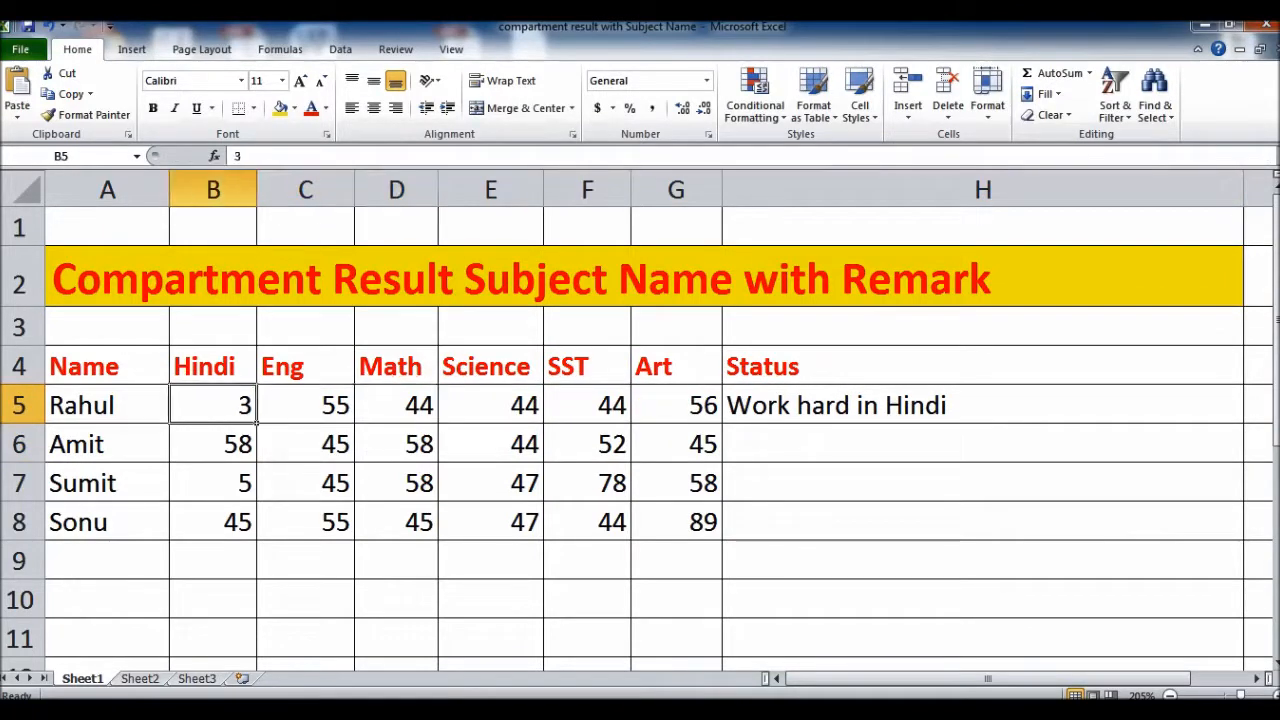
pyautogui.write('33')
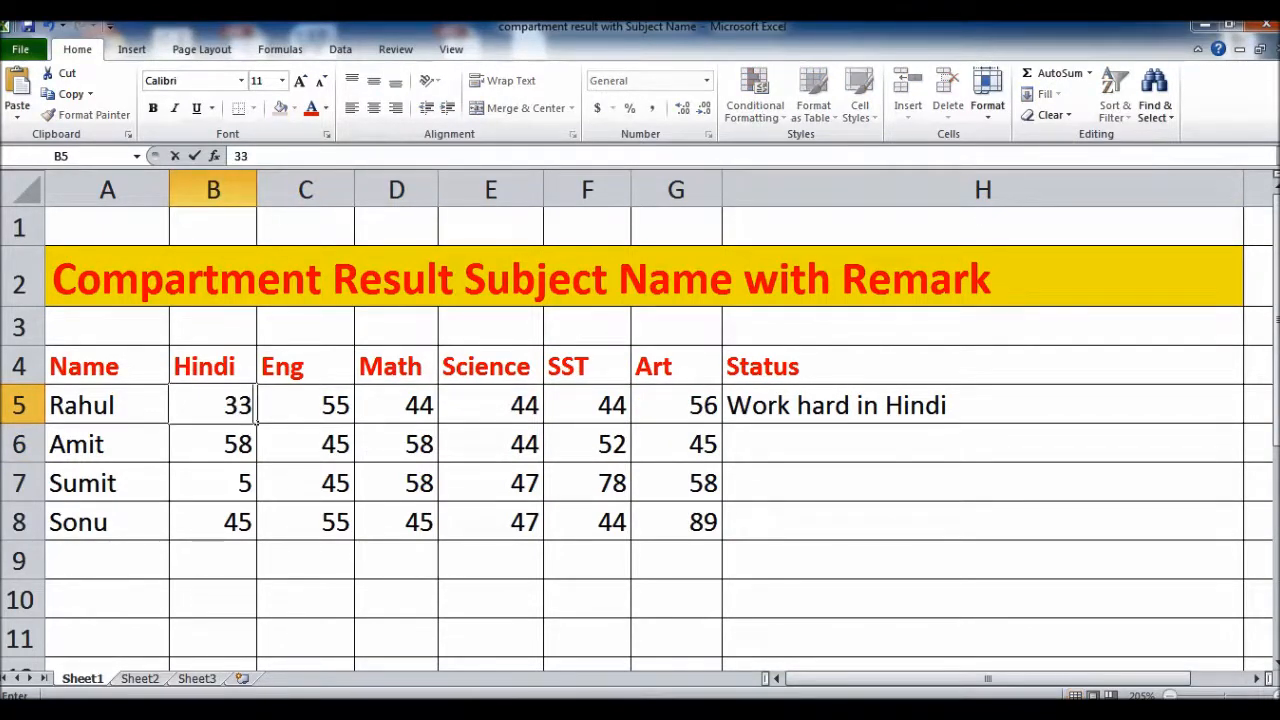
pyautogui.press('Tab')
pyautogui.press('Left')
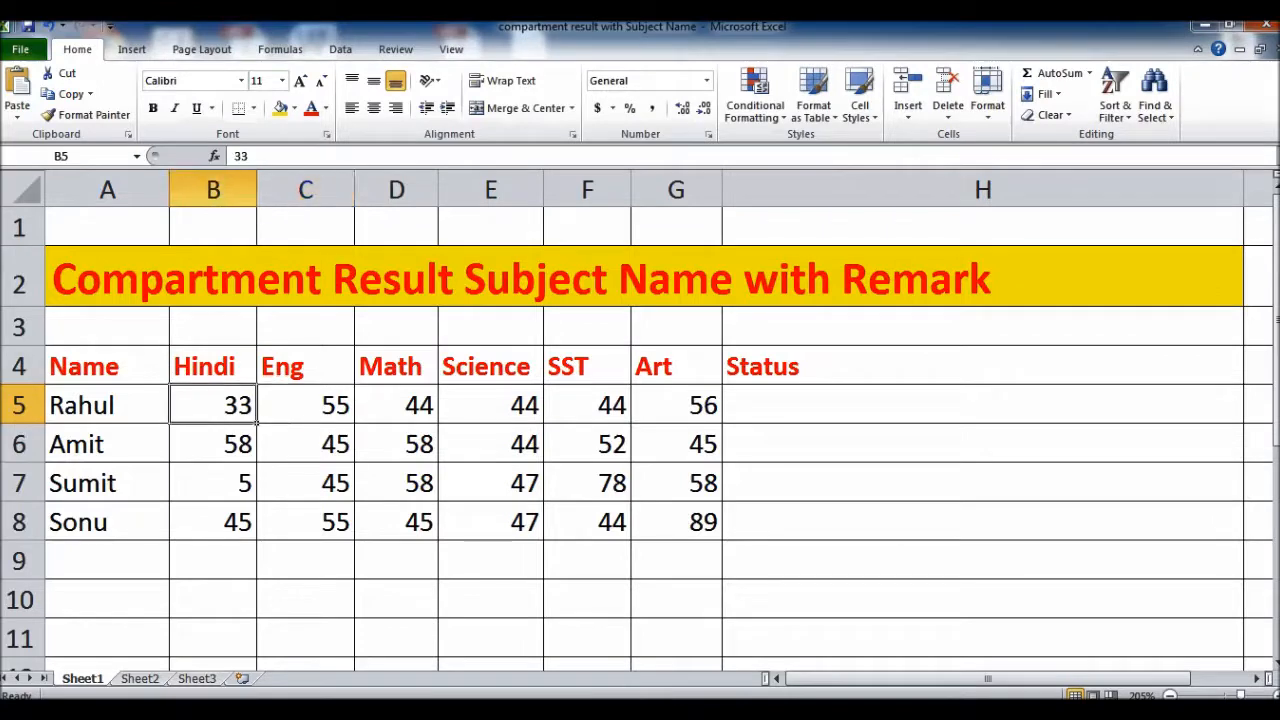
# Set the Eng mark in C5 to 4.
pyautogui.press('Right')
pyautogui.write('4')
pyautogui.press('Tab')
pyautogui.press('Left')
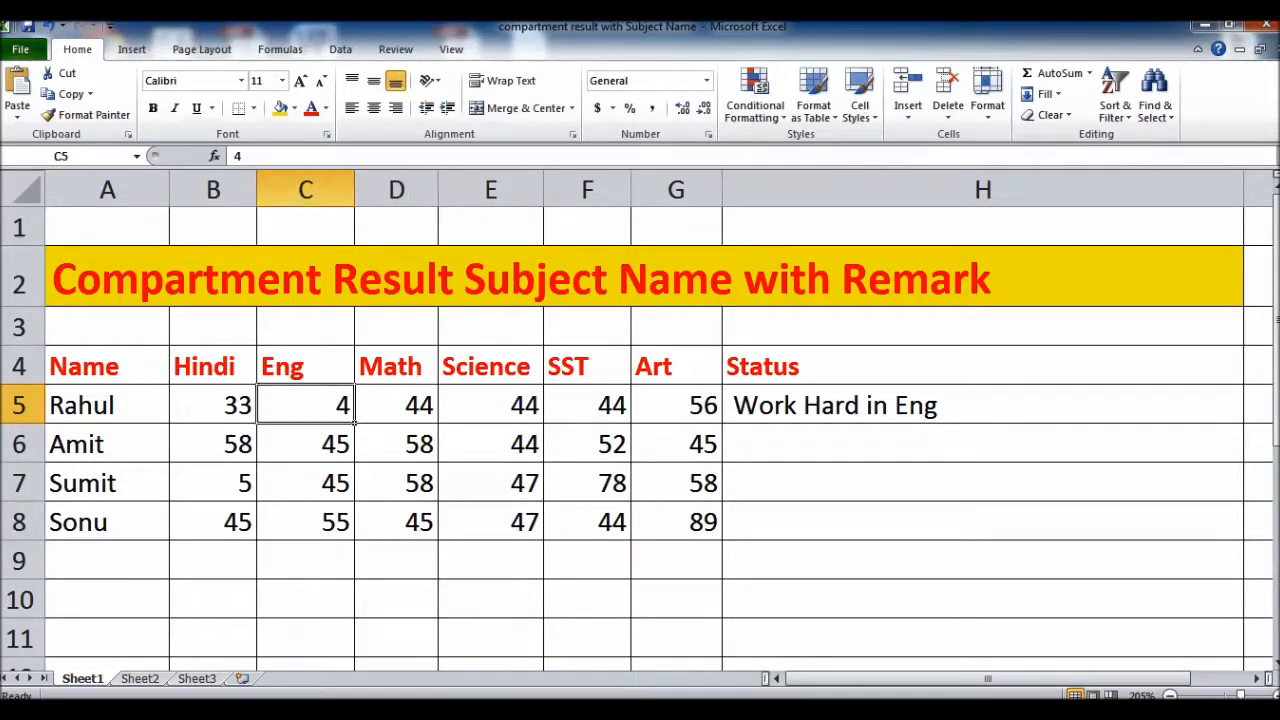
# Rename the subject heading in C4 to "English".
pyautogui.press('Up')
pyautogui.write('English')
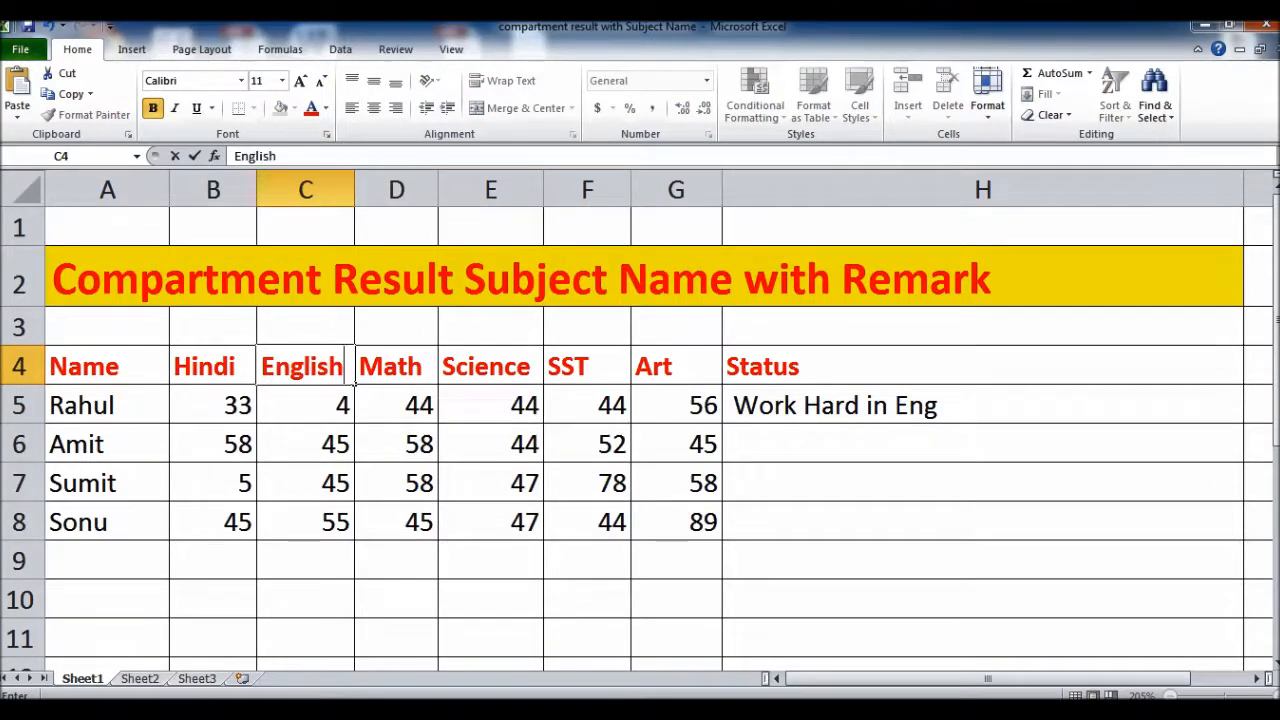
pyautogui.press('Return')
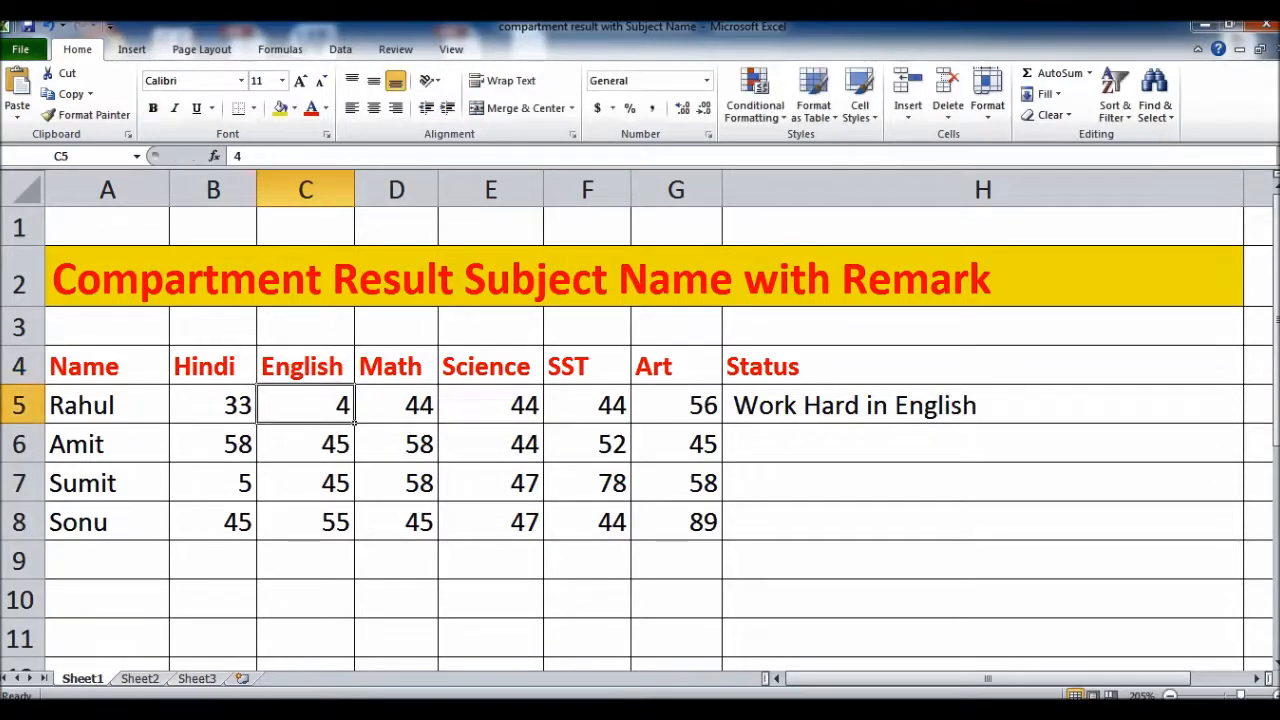
# Set the Math mark in D5 to 6.
pyautogui.press('Right')
pyautogui.press('Left')
pyautogui.press('Right')
pyautogui.write('6')
pyautogui.press('Right')
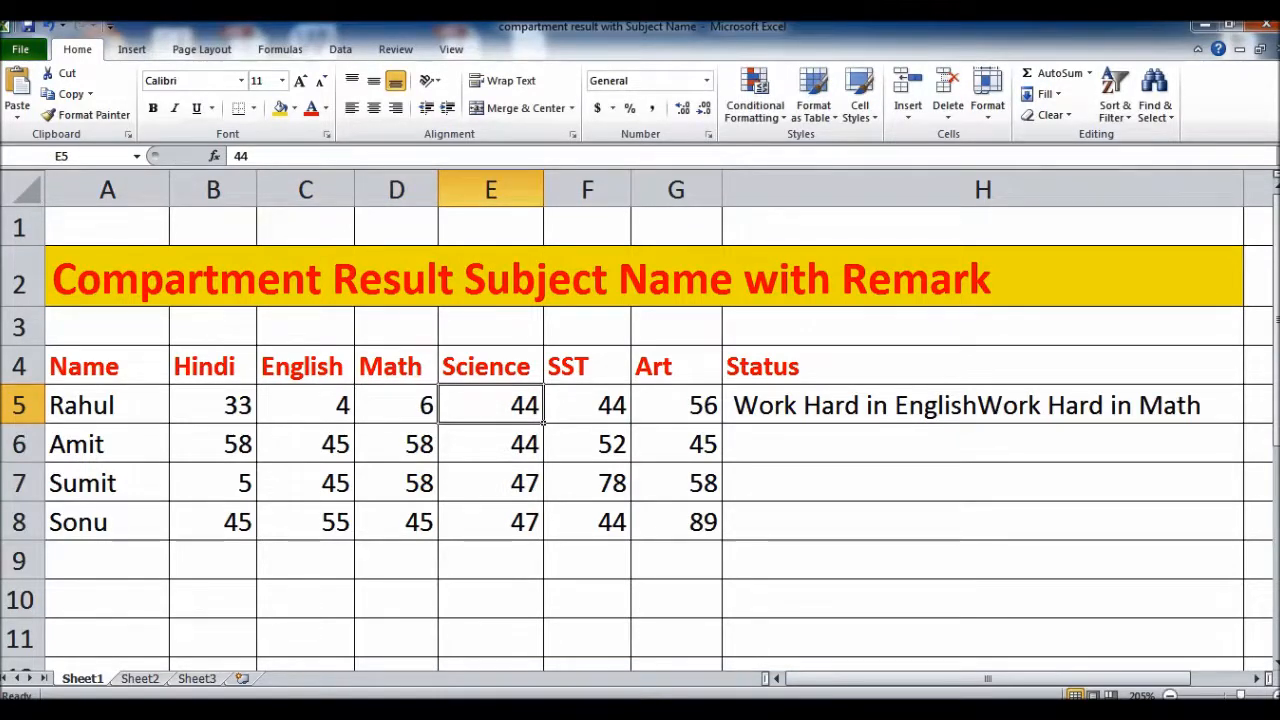
pyautogui.press('Up')
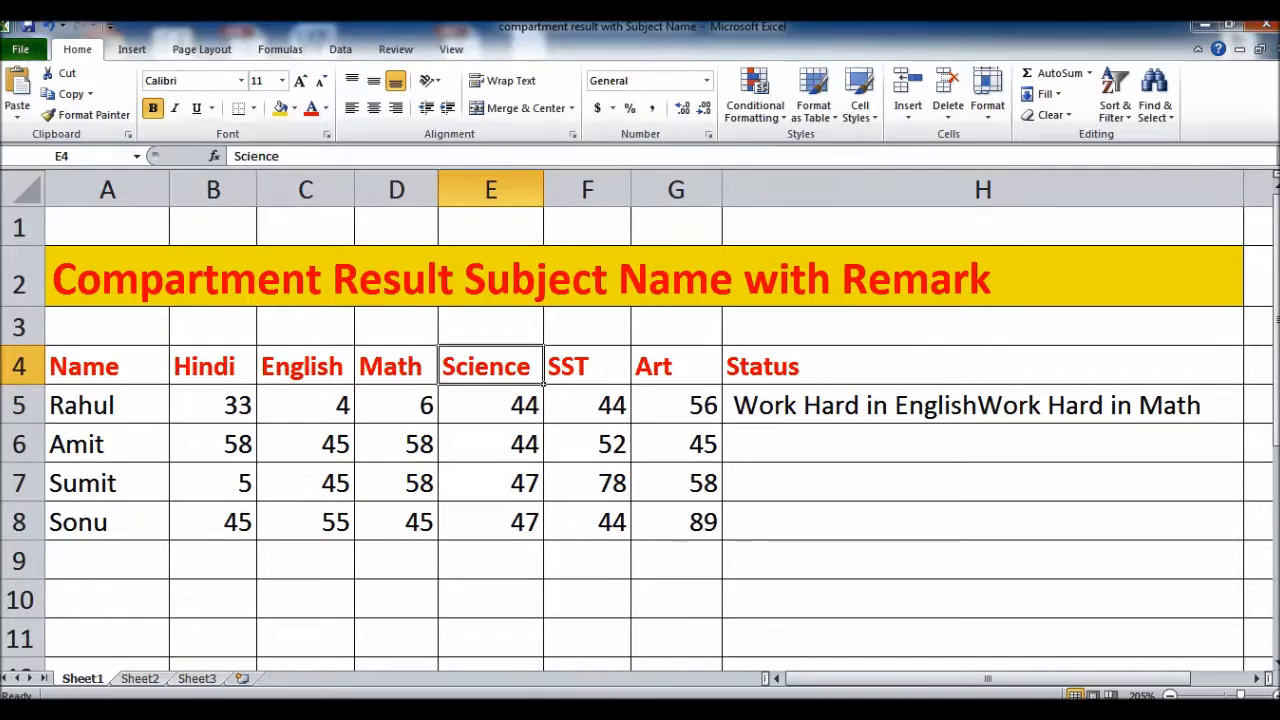
pyautogui.write('4')
pyautogui.press('Right')
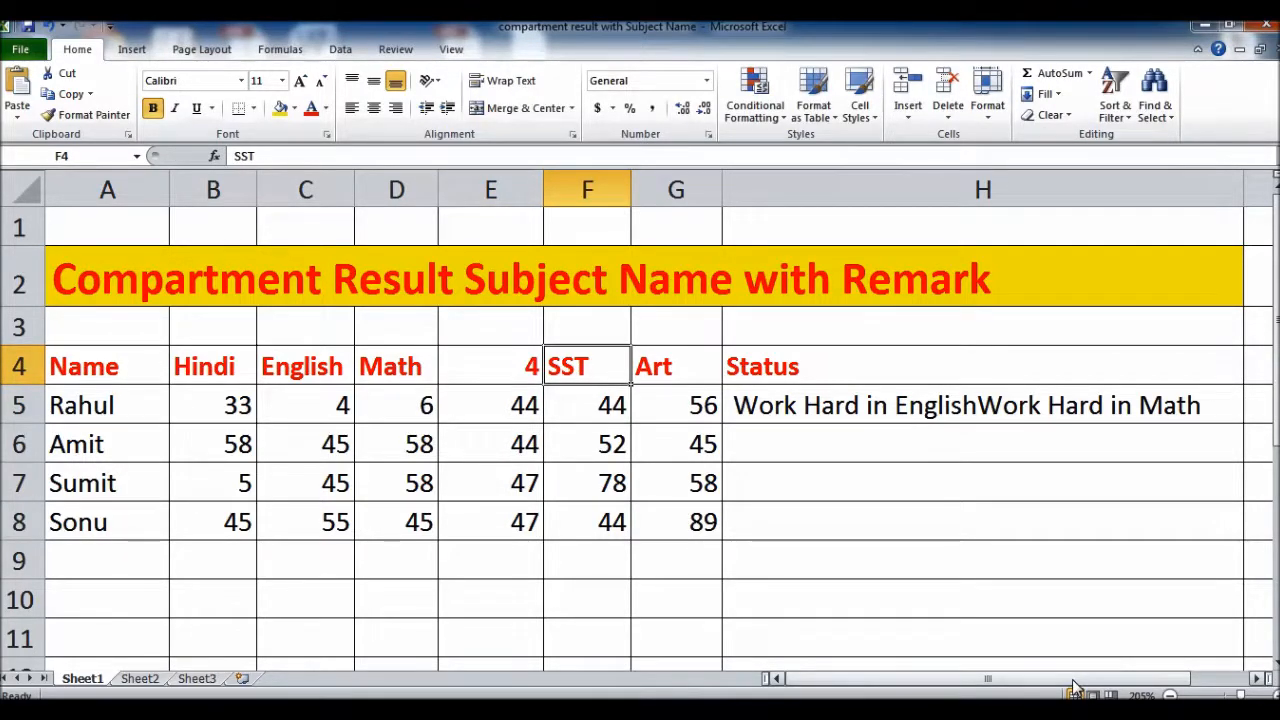
pyautogui.hotkey('ctrl', 'z')
# Set the Science mark in E5 to 4 and check the full Status remark in row 5.
pyautogui.press('Down')
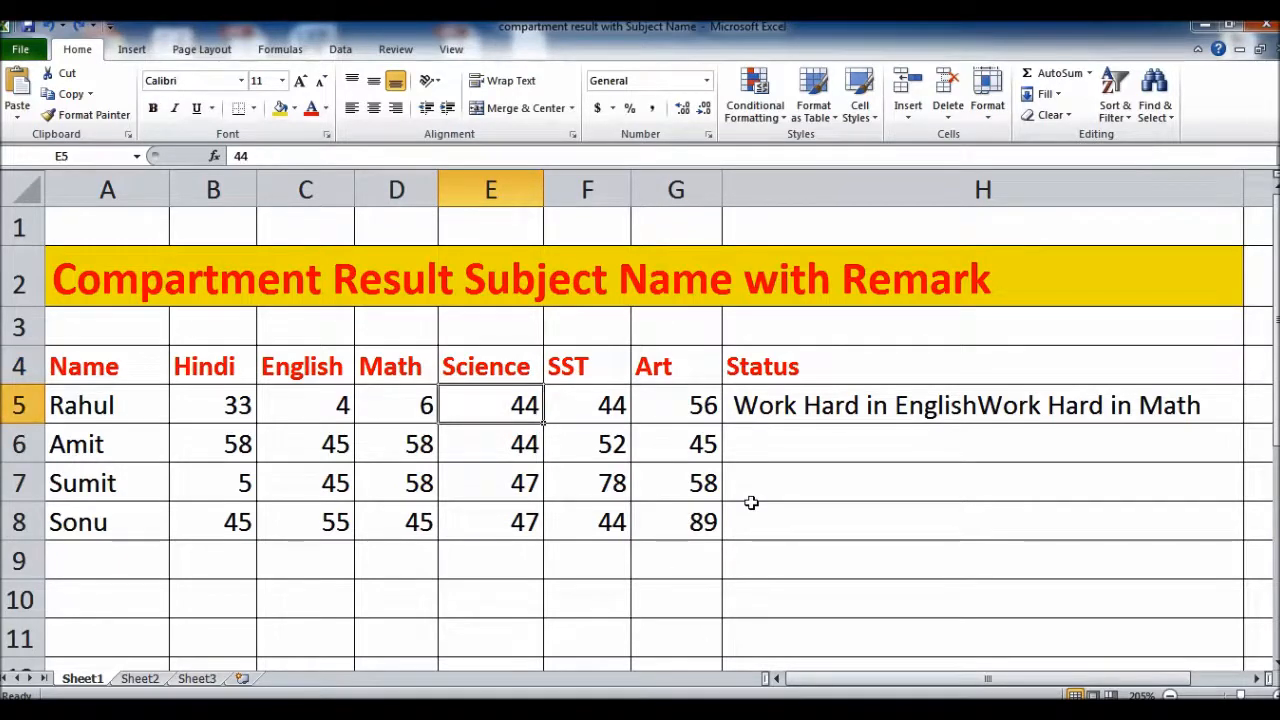
pyautogui.write('4')
pyautogui.press('Tab')
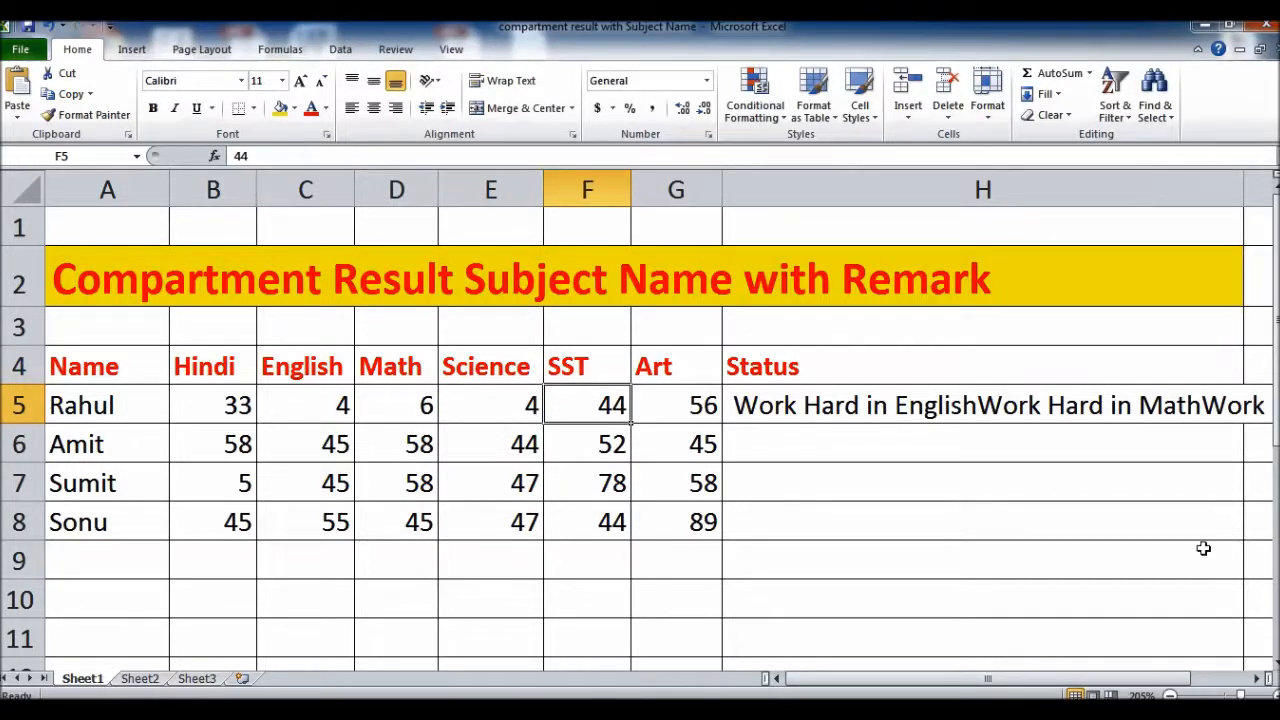
pyautogui.click(1256, 678)
pyautogui.click(1256, 678)
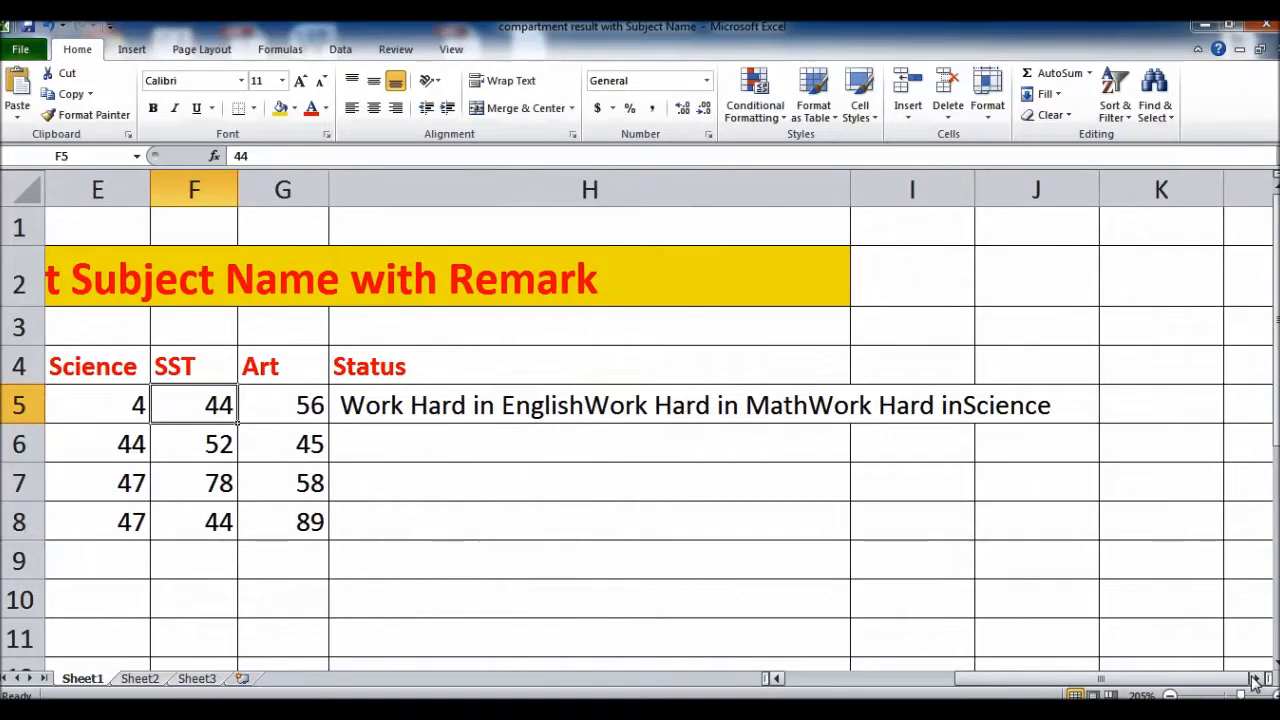
pyautogui.moveTo(1075, 684); pyautogui.dragTo(810, 671)
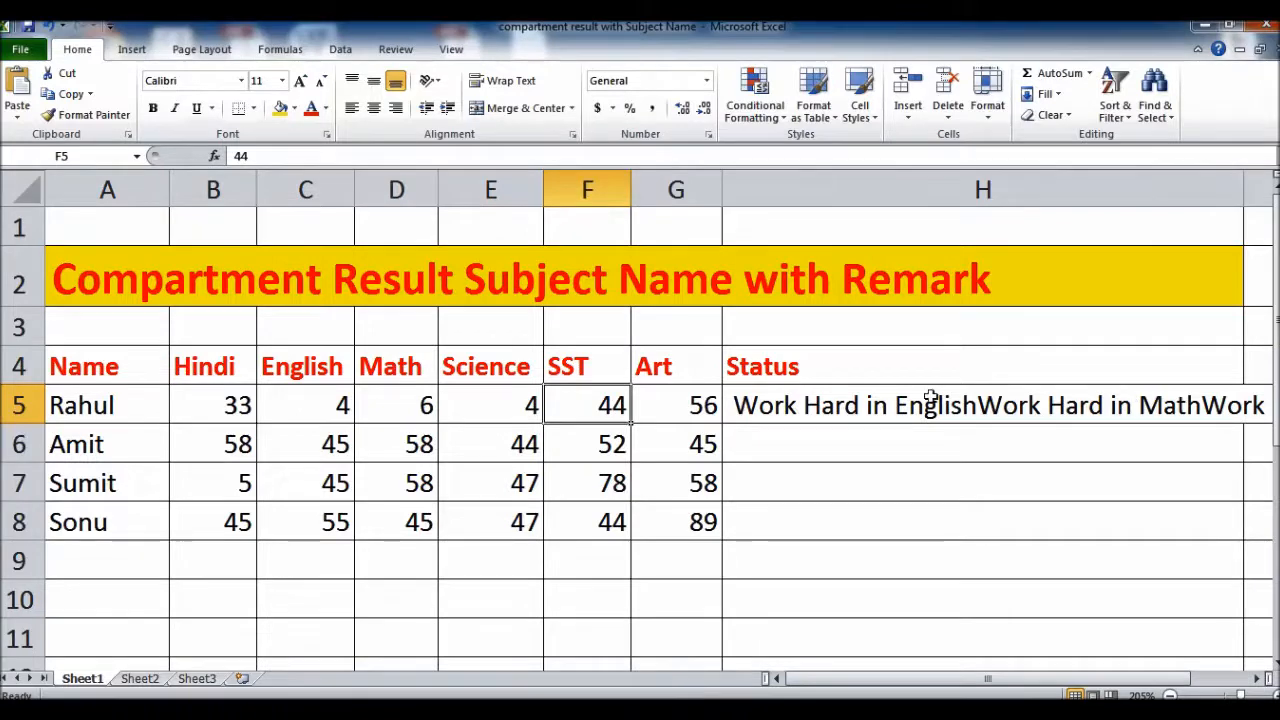
# Insert &"," between the Hindi and English IF tests in the H5 Status formula.
pyautogui.doubleClick(790, 405)
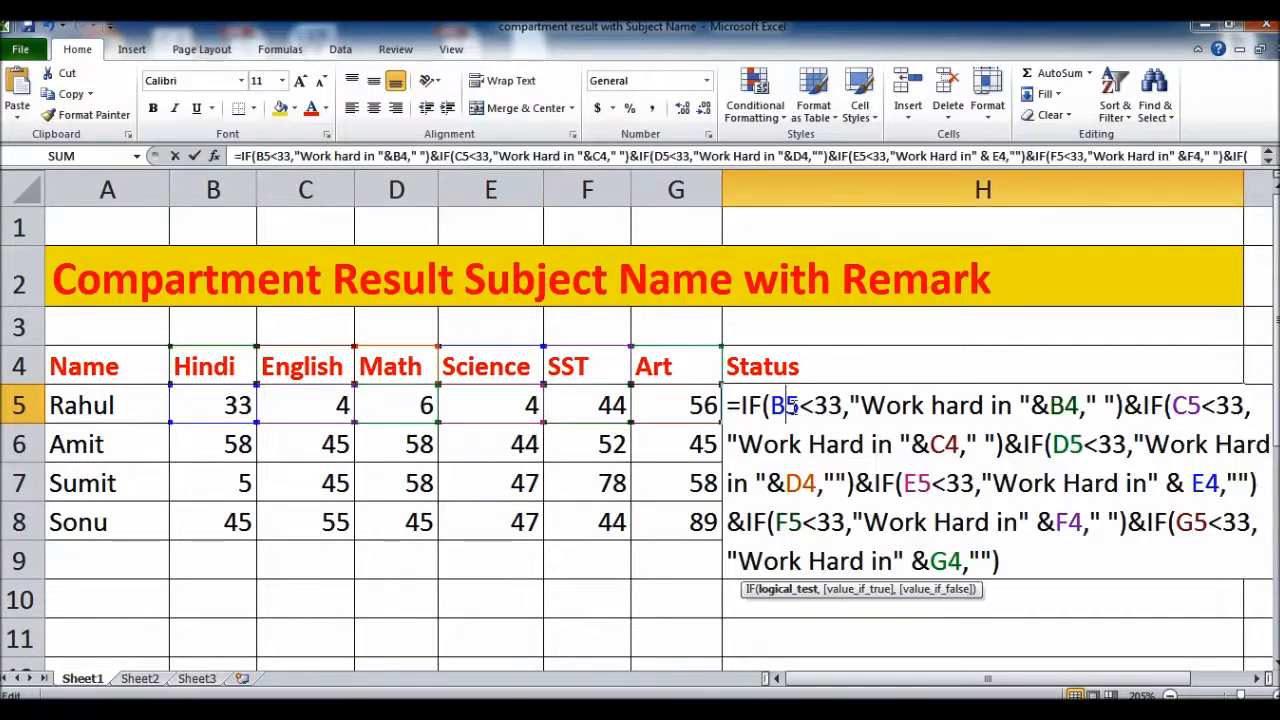
pyautogui.click(1123, 405)
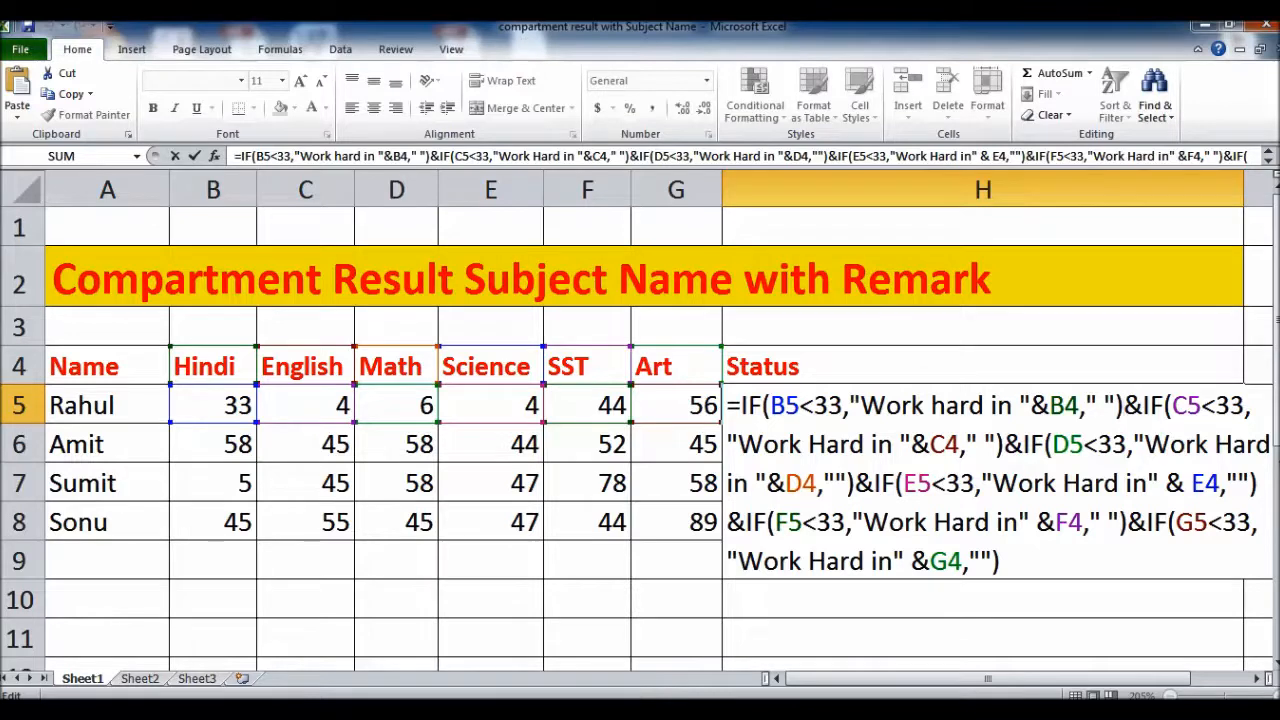
pyautogui.write('&')
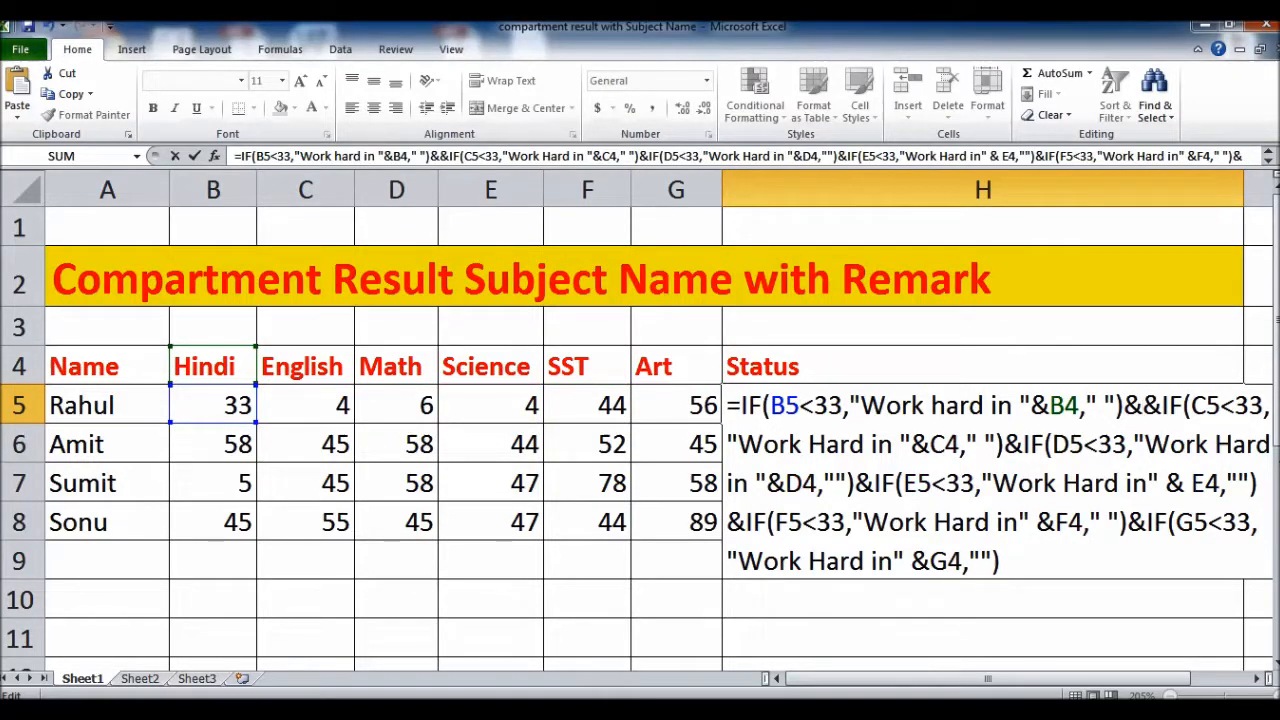
pyautogui.write('""')
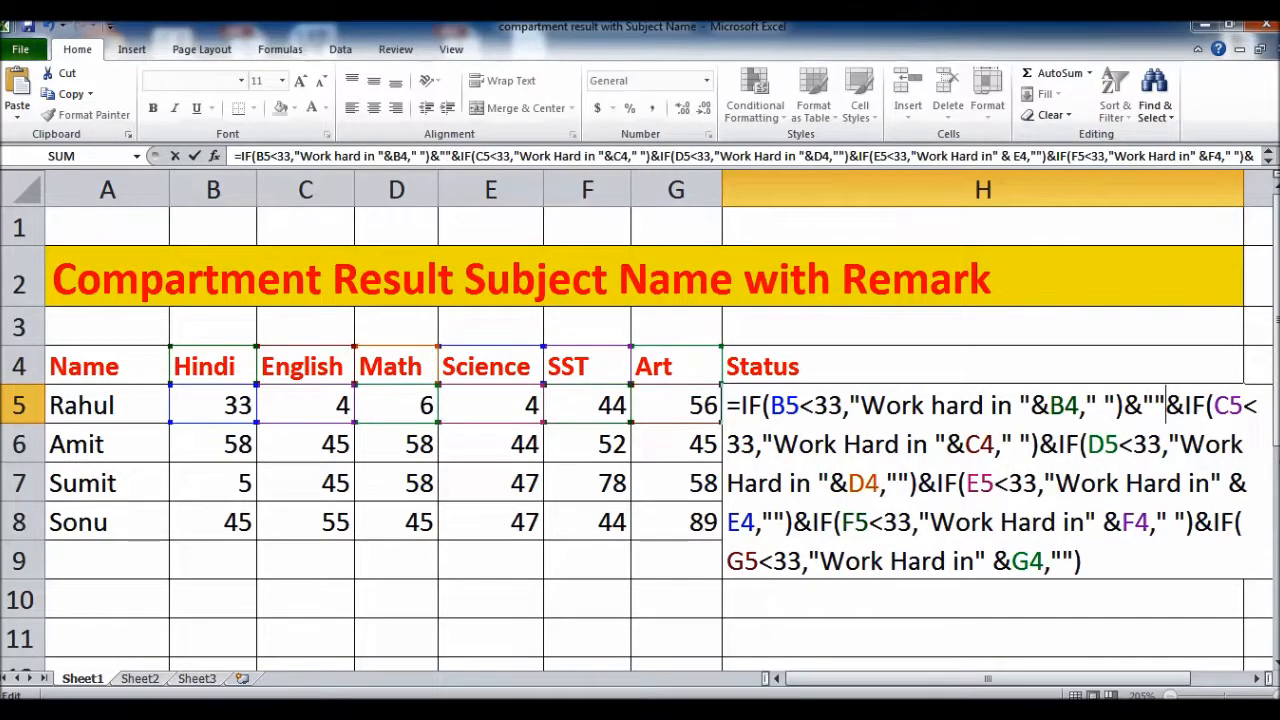
pyautogui.write(',')
pyautogui.press('Return')
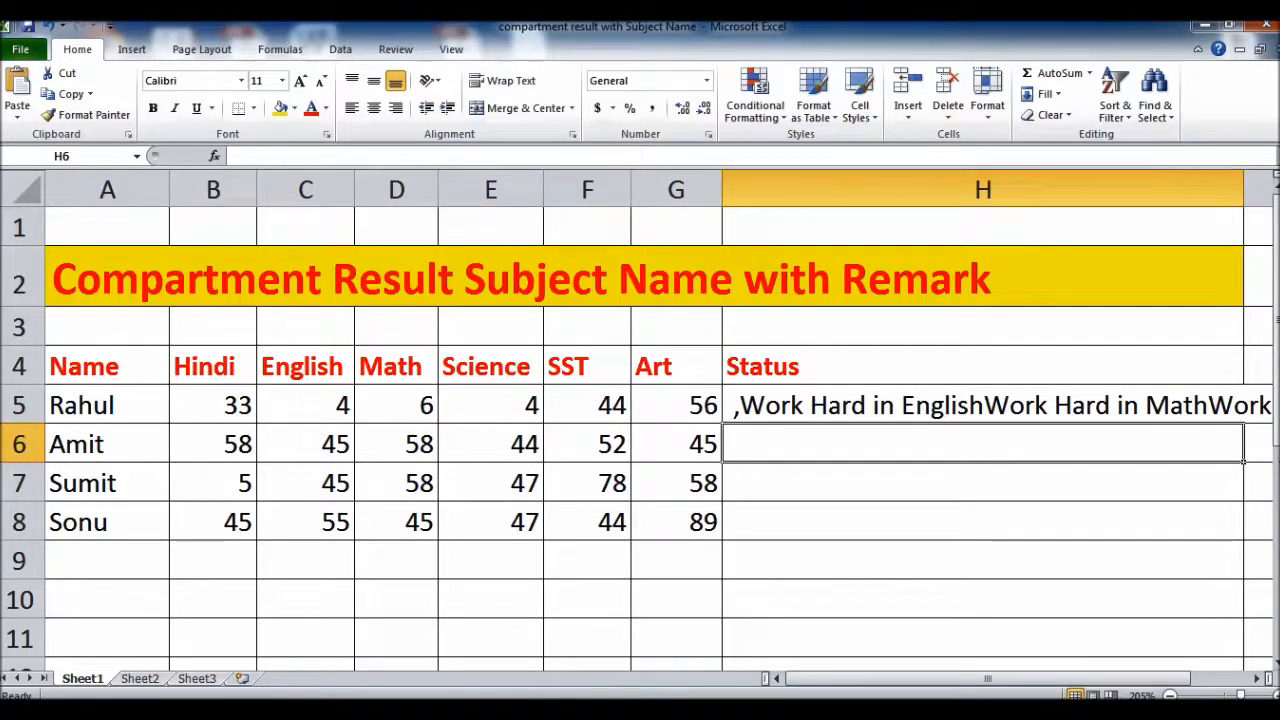
# Set the Hindi mark in B5 to 2.
pyautogui.click(226, 400)
pyautogui.write('2')
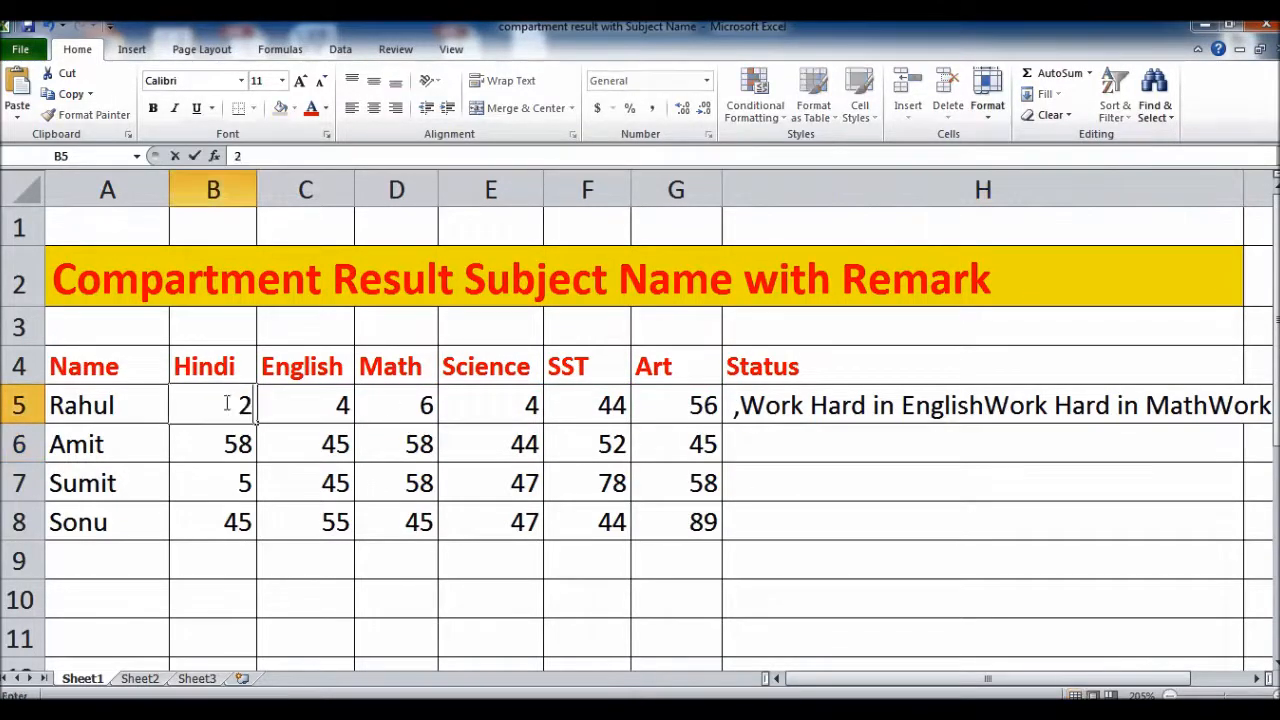
pyautogui.click(748, 540)
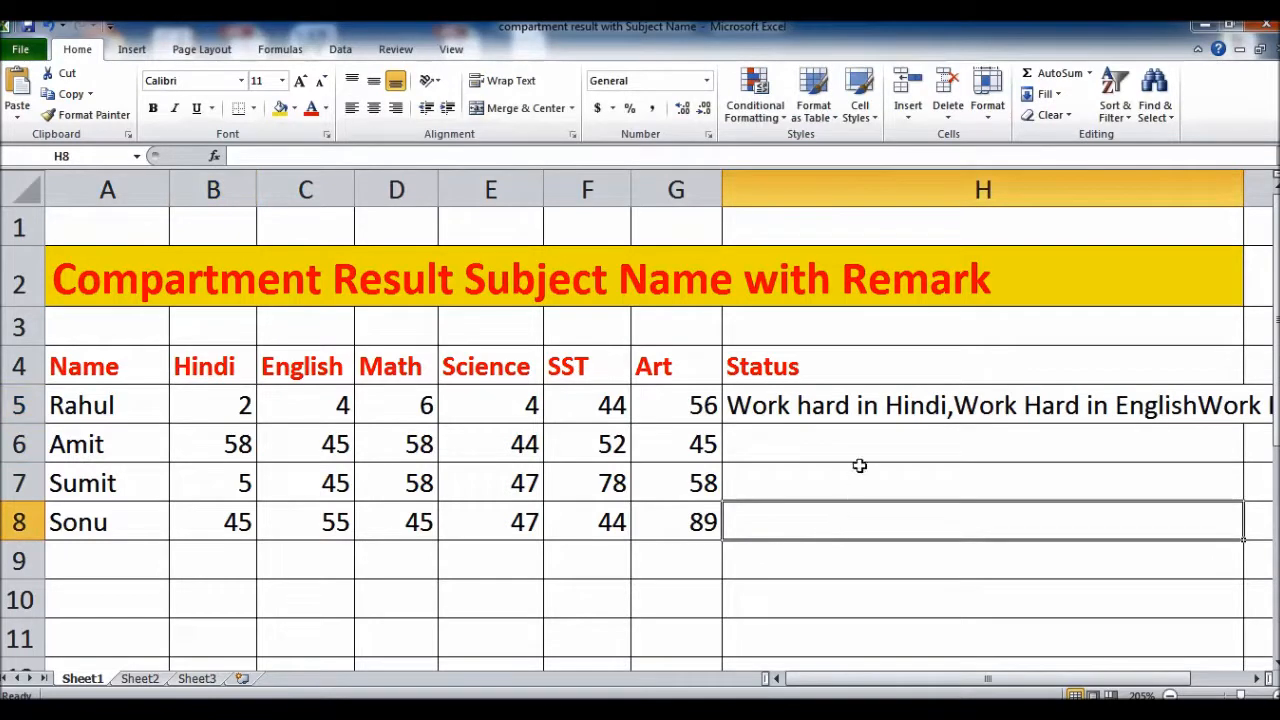
# Replace the comma between the Hindi and English IF tests in the H5 formula with several blank spaces.
pyautogui.click(968, 421)
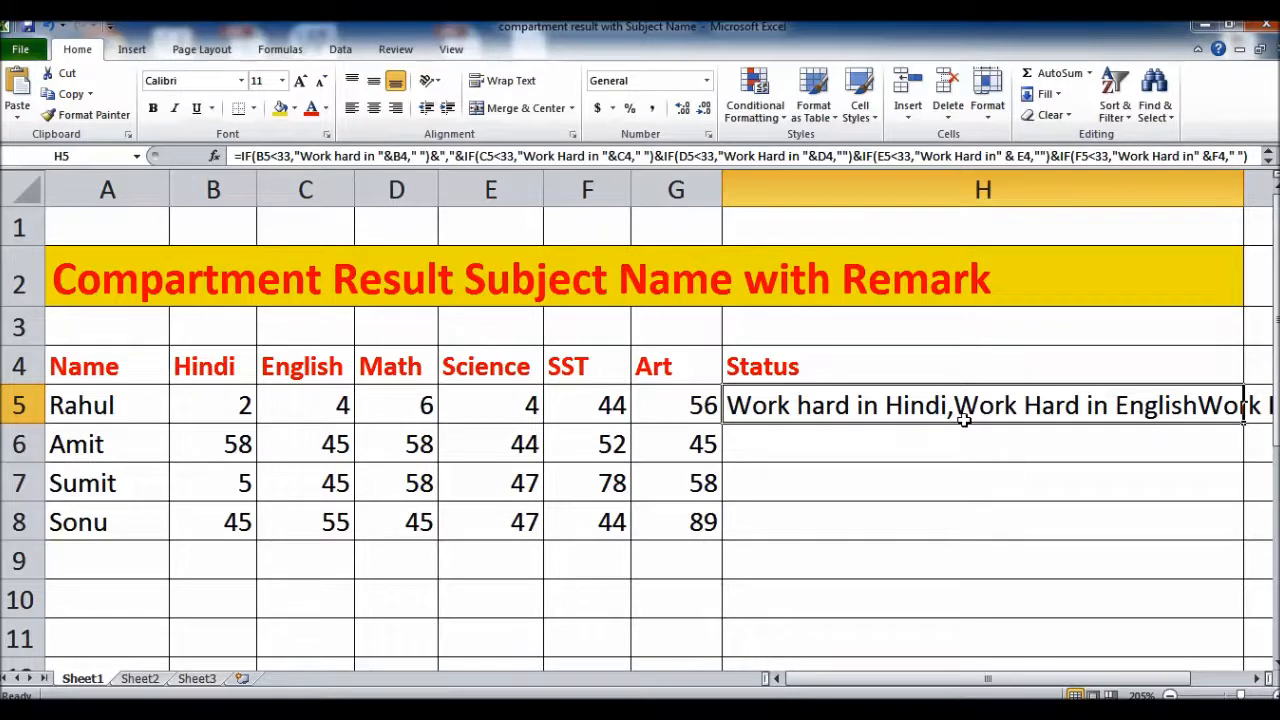
pyautogui.doubleClick(948, 414)
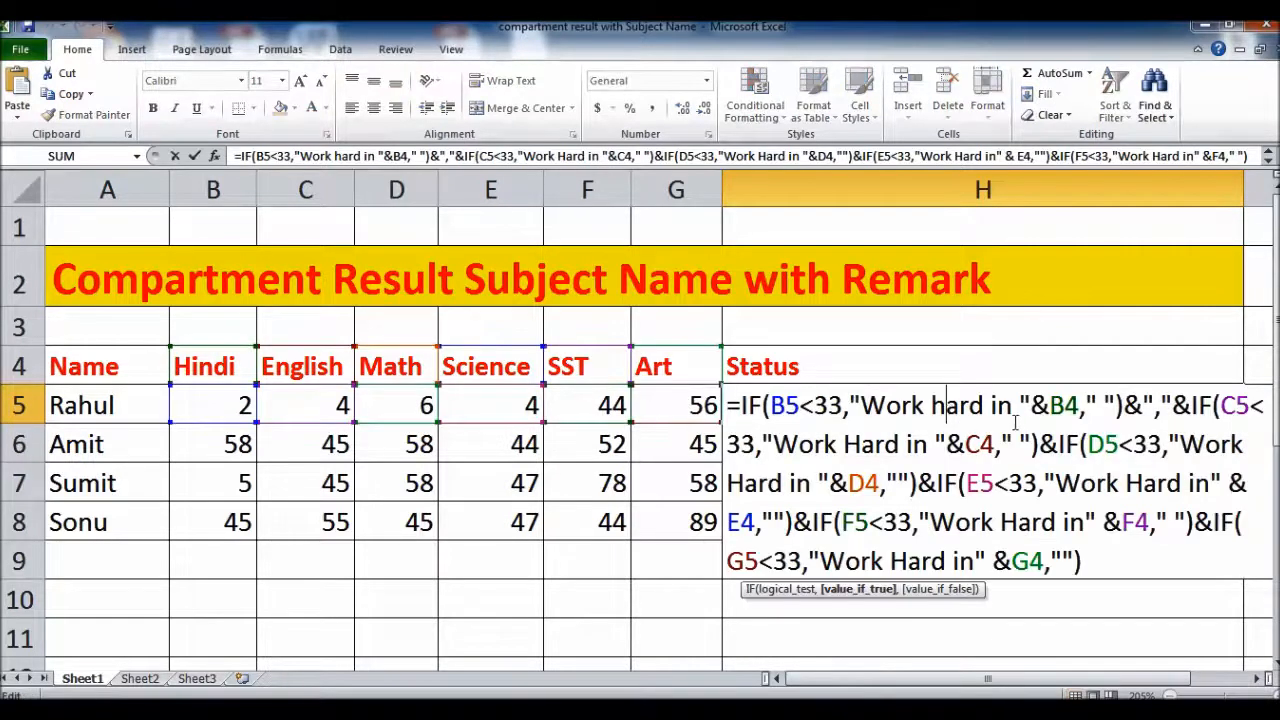
pyautogui.click(1163, 410)
pyautogui.press('BackSpace')
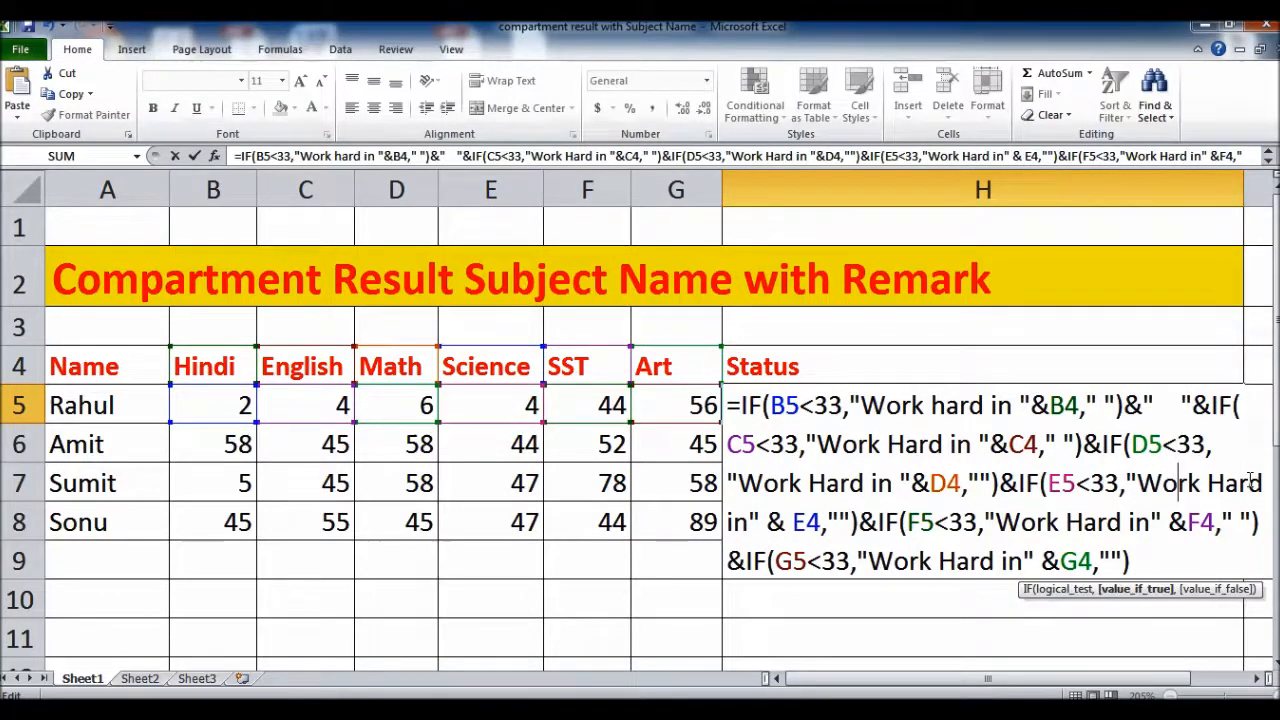
pyautogui.press('Return')
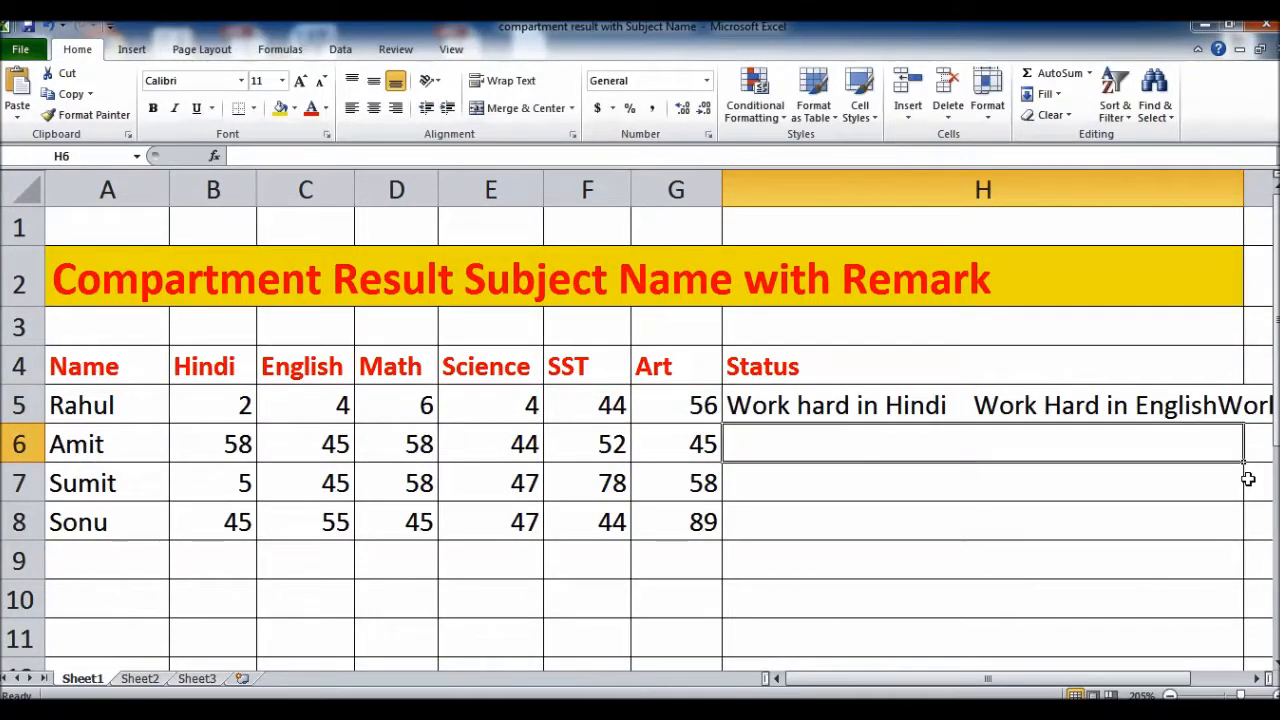
pyautogui.press('Up')
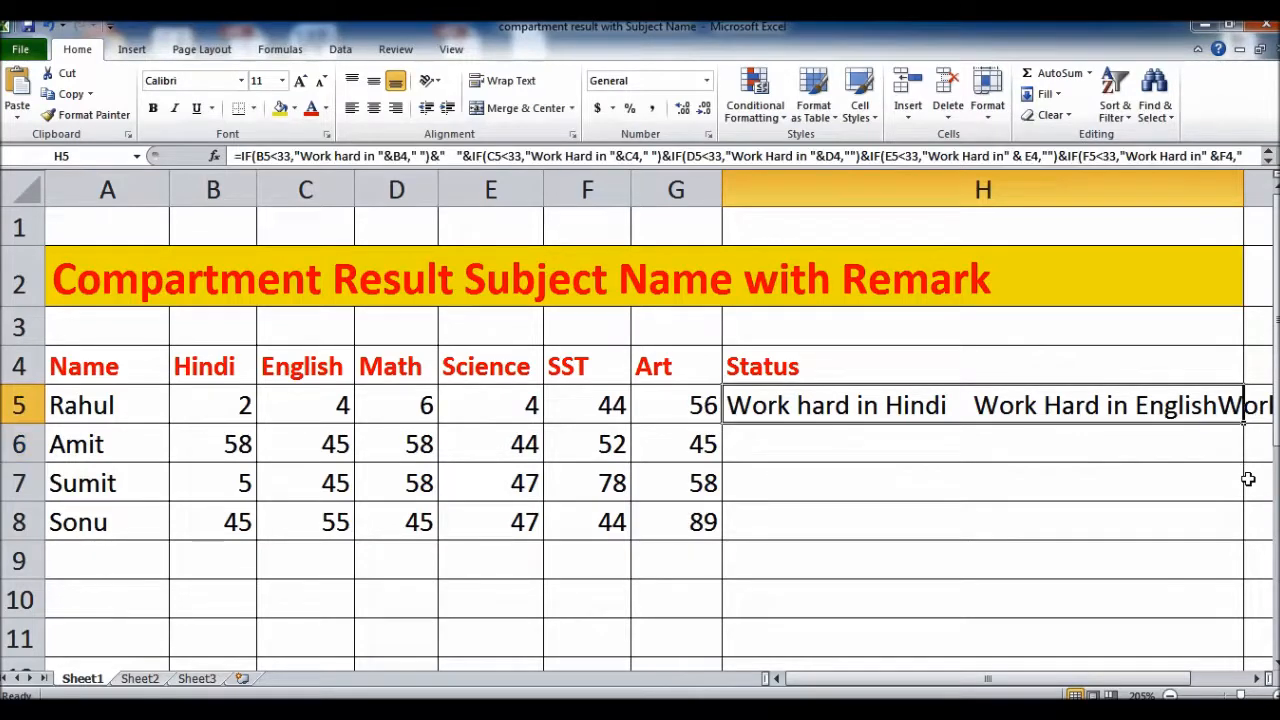
pyautogui.doubleClick(918, 395)
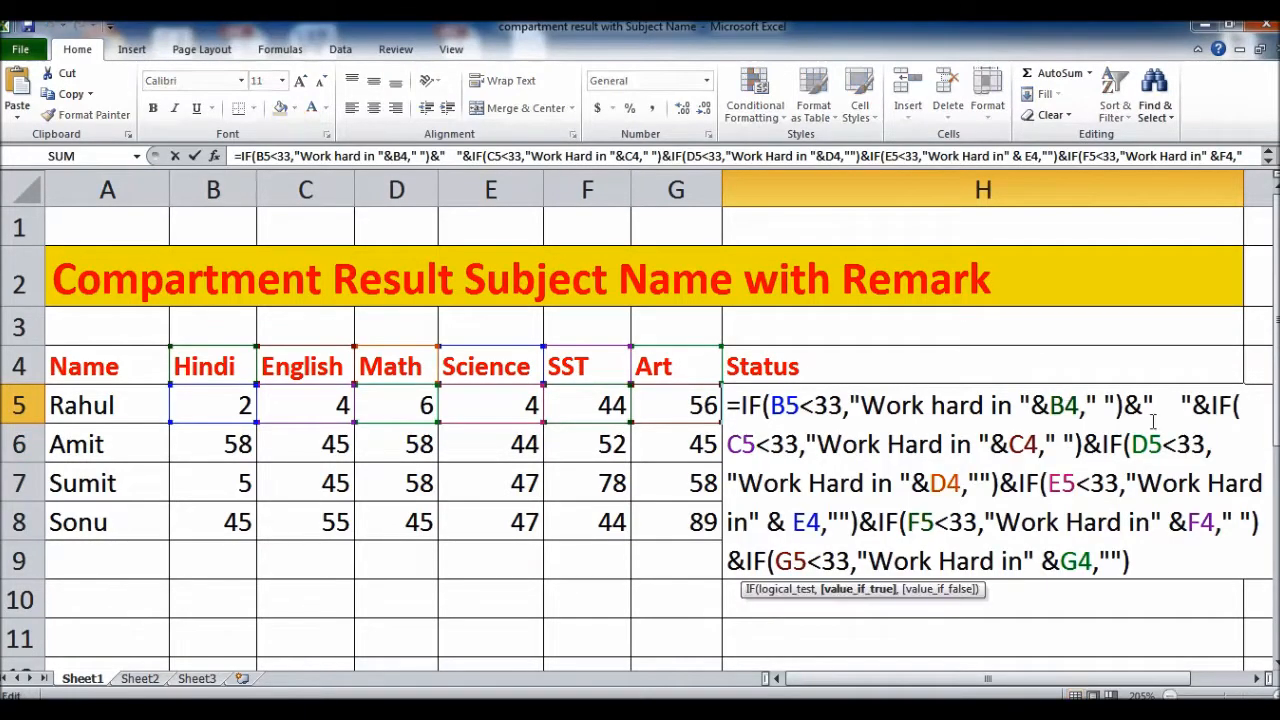
pyautogui.moveTo(1210, 404); pyautogui.dragTo(1143, 404)
pyautogui.click(1140, 404)
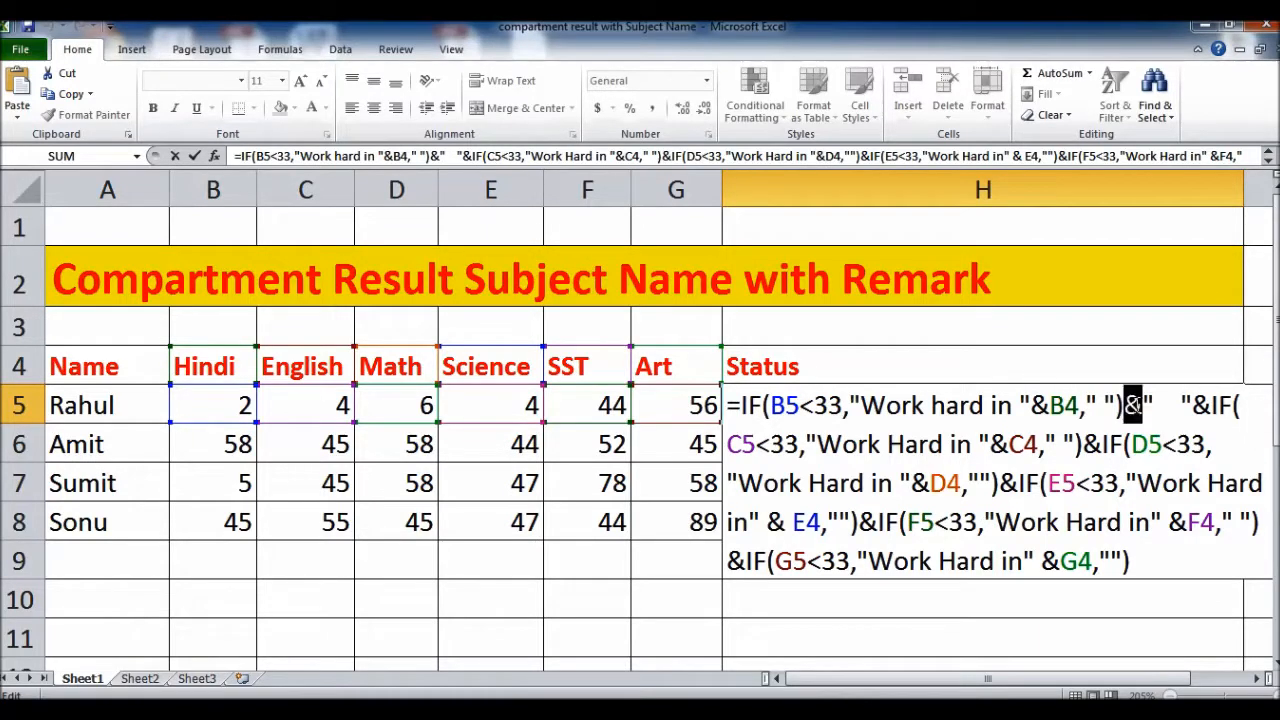
pyautogui.click(1160, 413)
pyautogui.click(1131, 606)
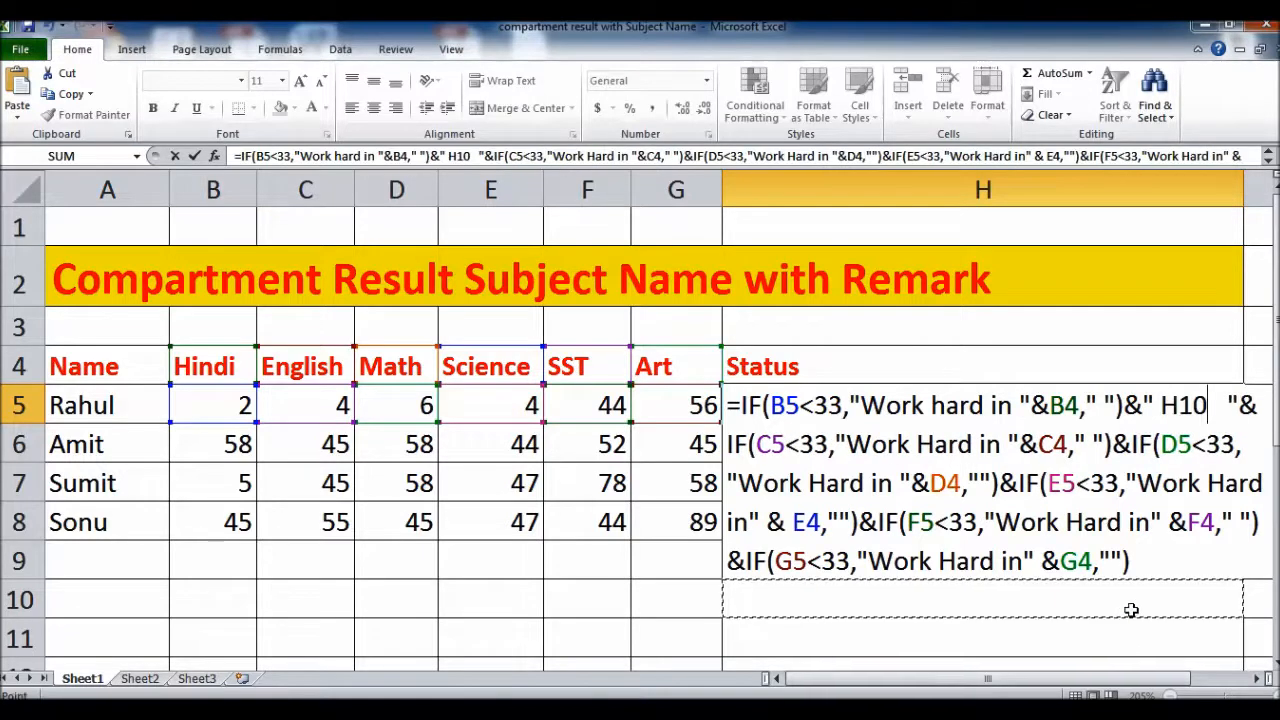
pyautogui.press('Escape')
# Enter the sample words "india" in E10 and "bharat" in F10.
pyautogui.click(489, 597)
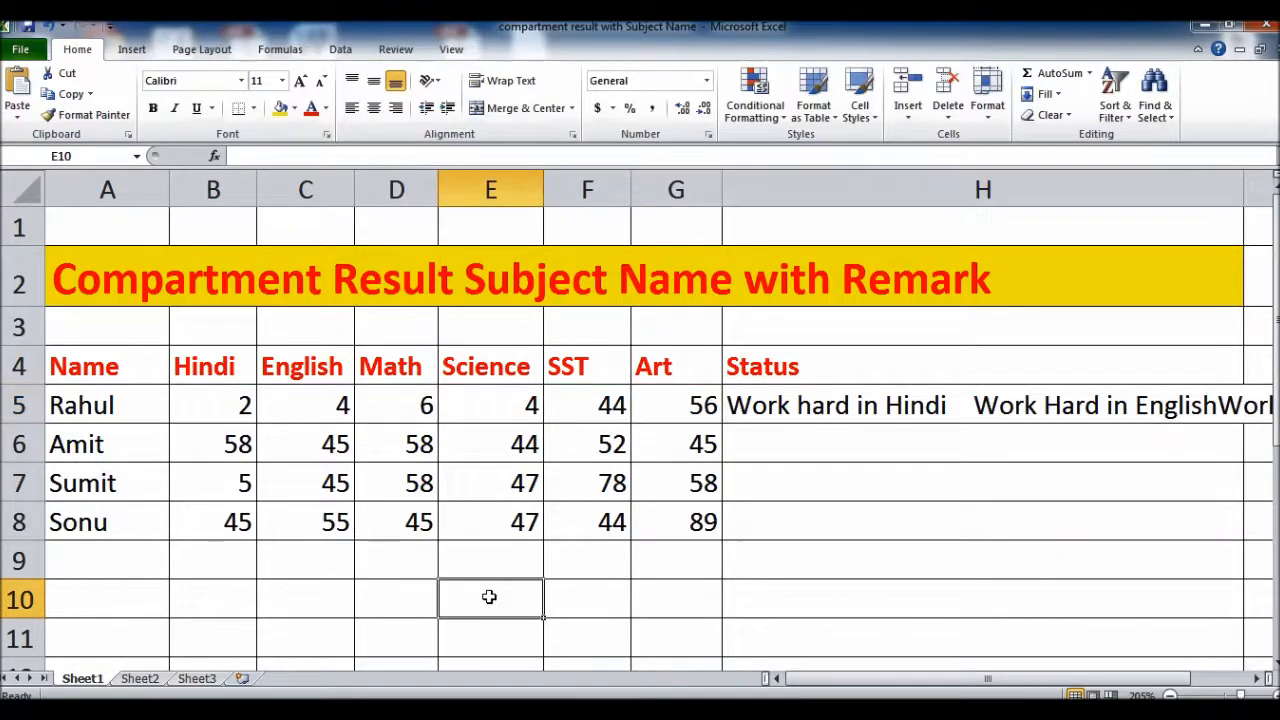
pyautogui.write('india')
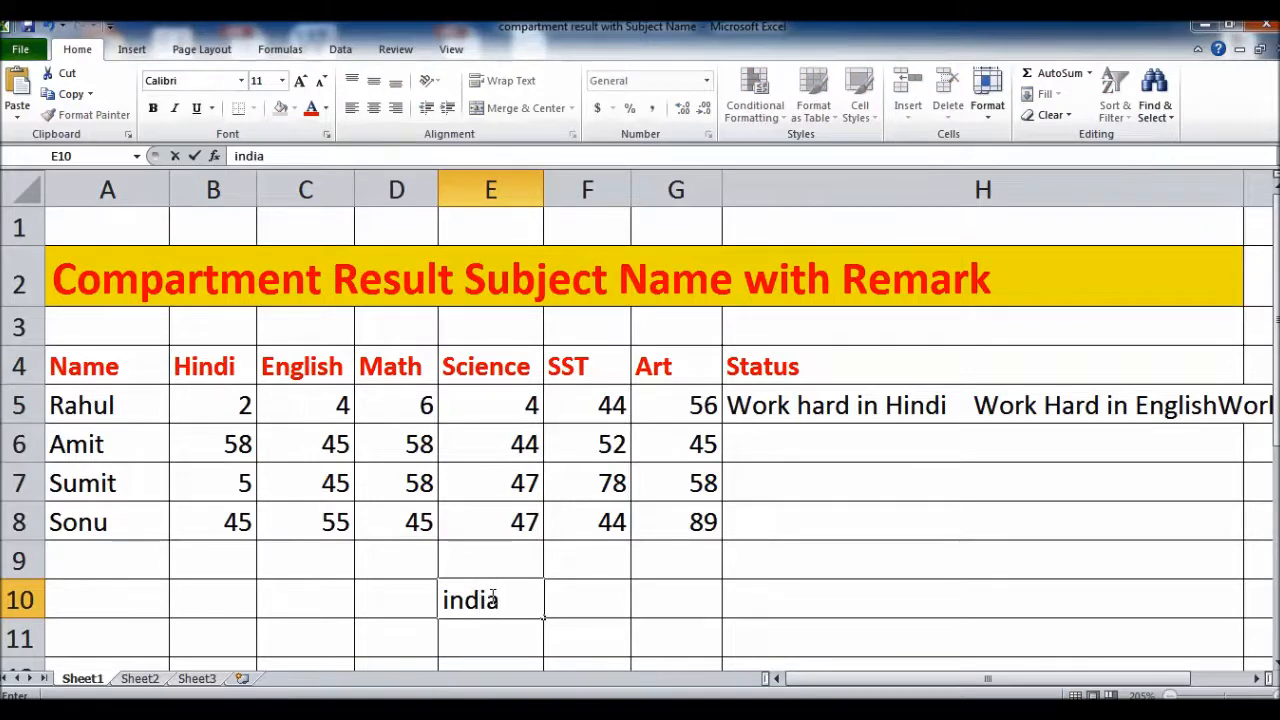
pyautogui.press('Tab')
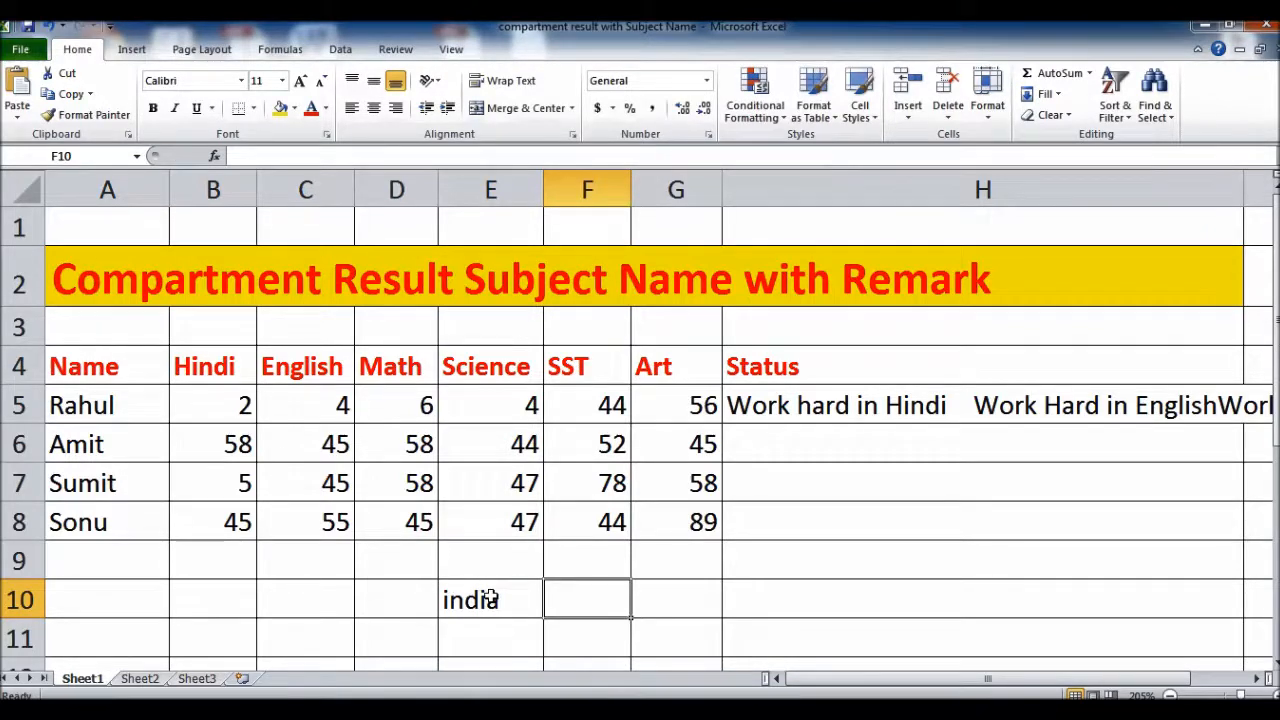
pyautogui.write('bharat')
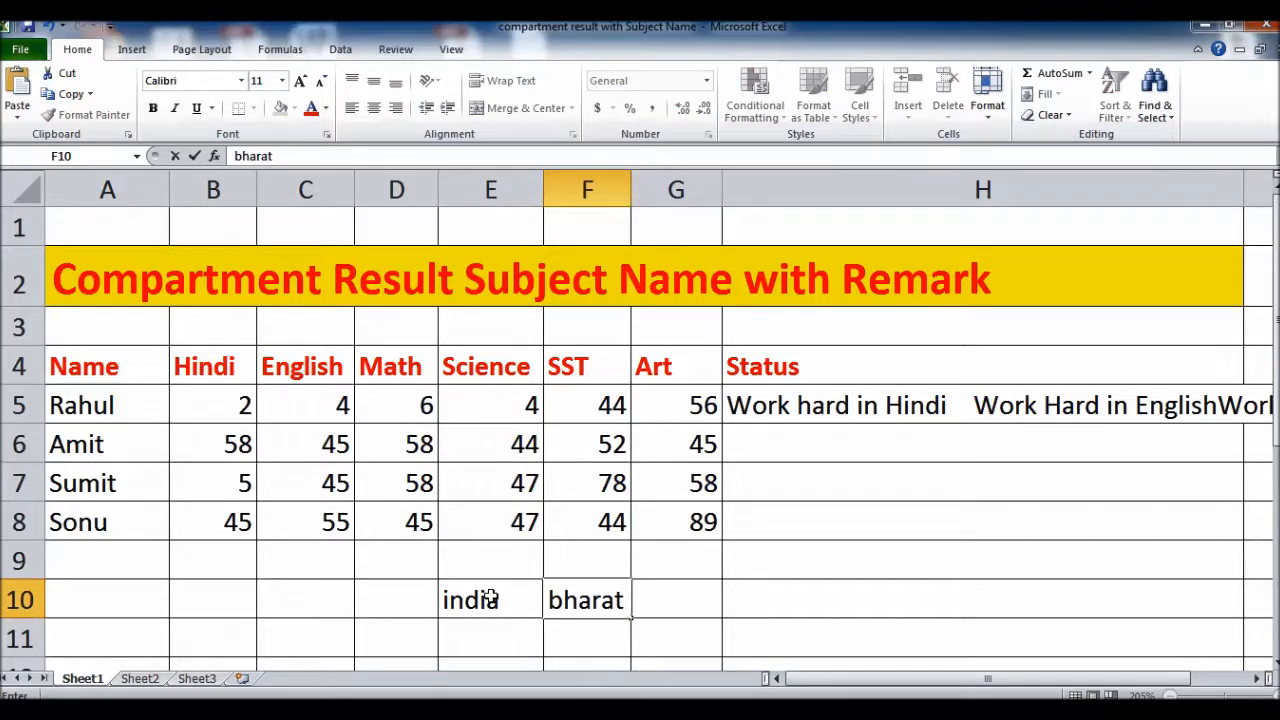
pyautogui.press('Tab')
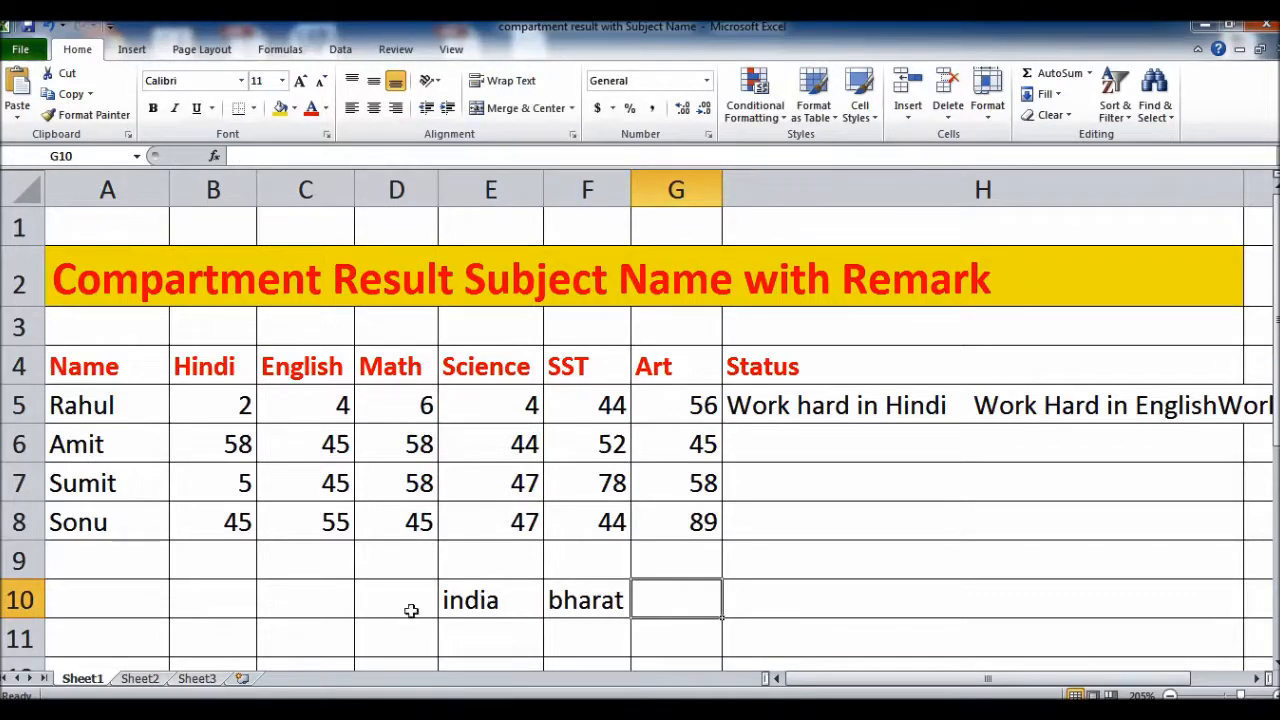
# Join the two sample words in G10 with the formula =E10&F10.
pyautogui.click(467, 604)
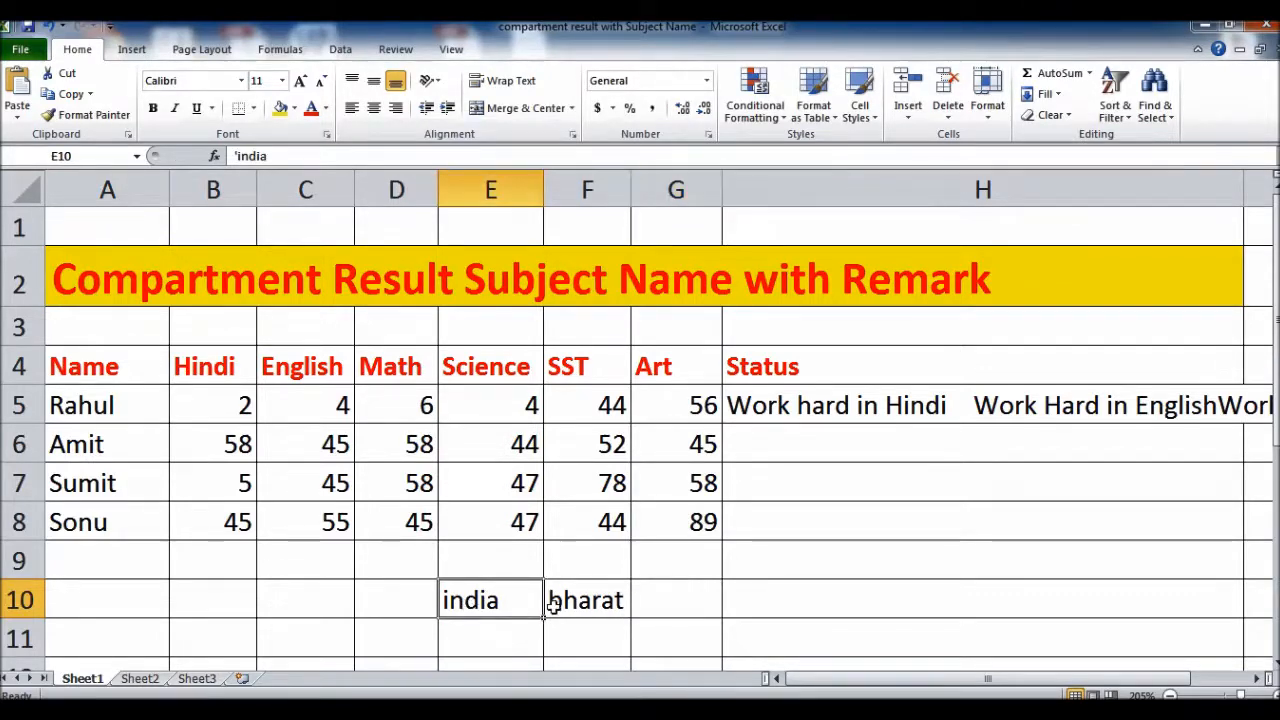
pyautogui.click(607, 603)
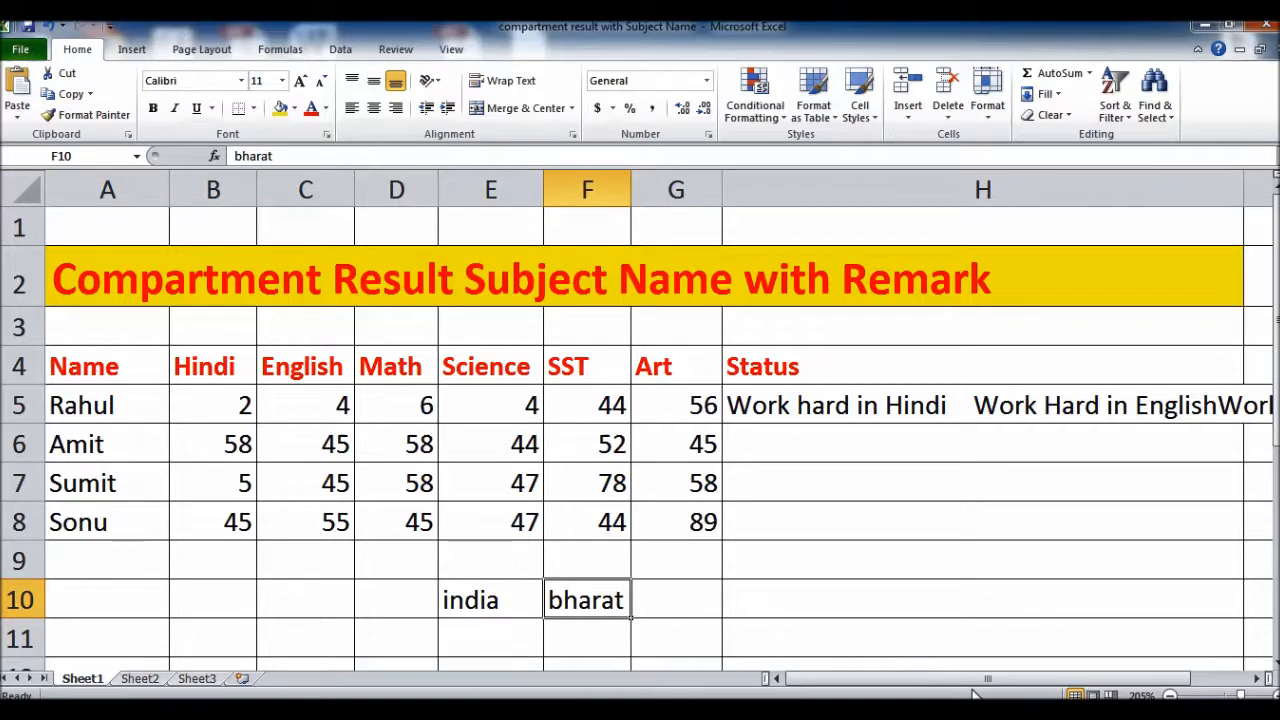
pyautogui.press('Tab')
pyautogui.write('=e10')
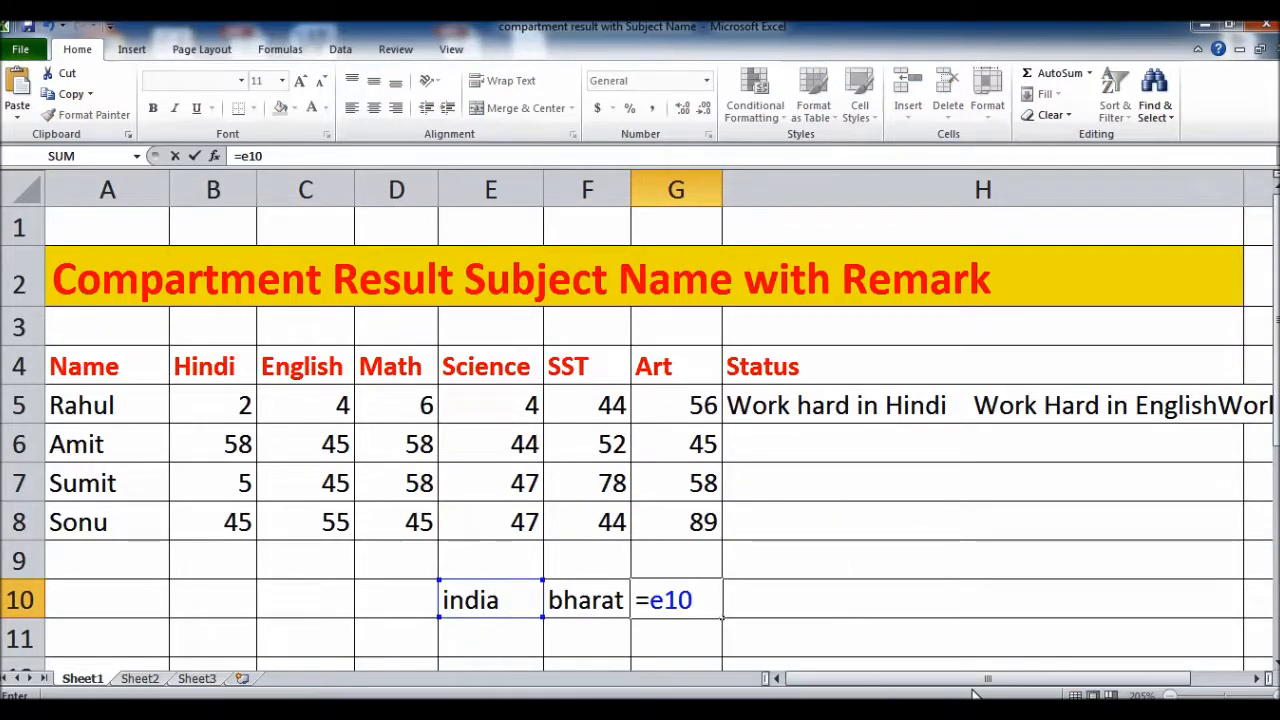
pyautogui.write('&f10')
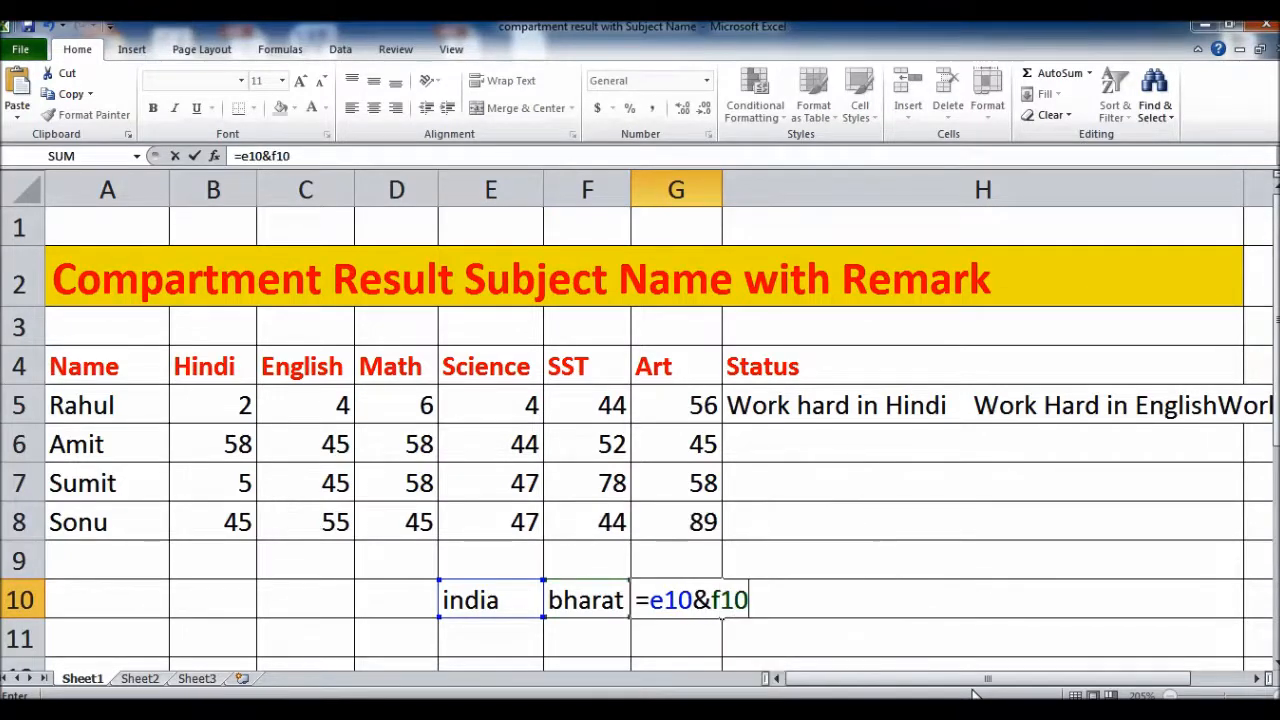
pyautogui.press('Return')
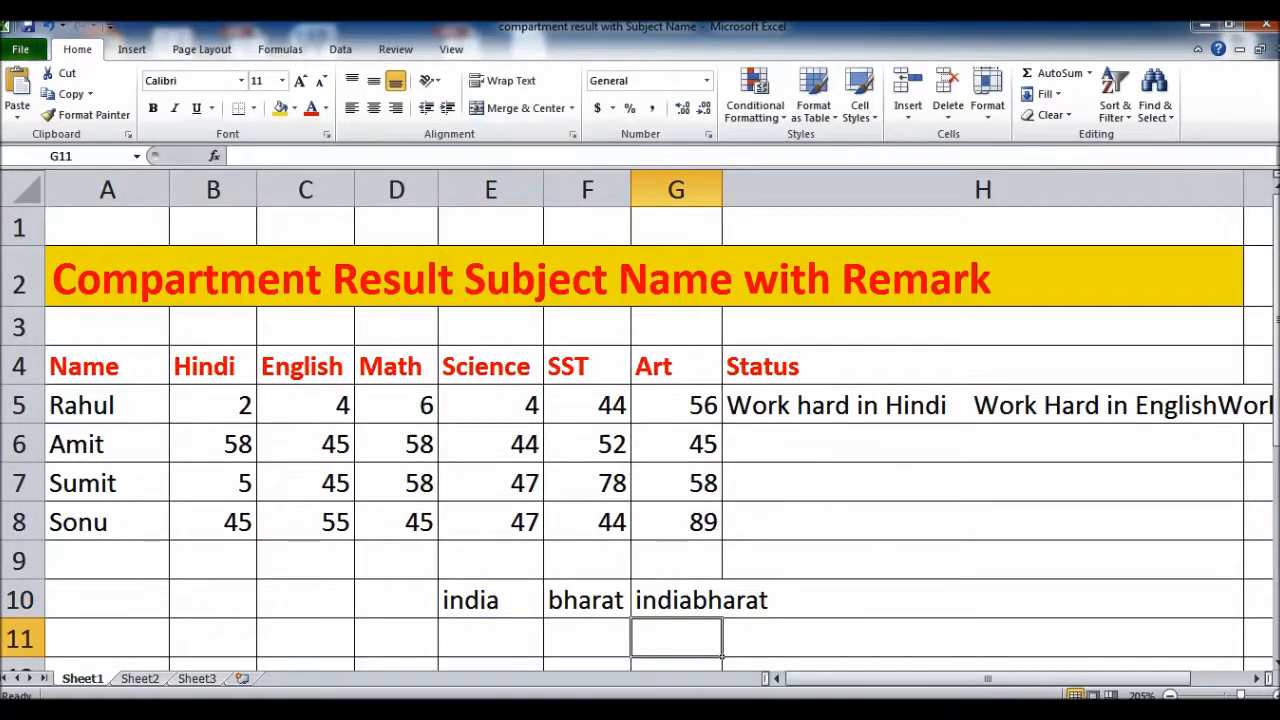
# Clear the joining formula in G10 and the sample words in E10:F10.
pyautogui.click(660, 600)
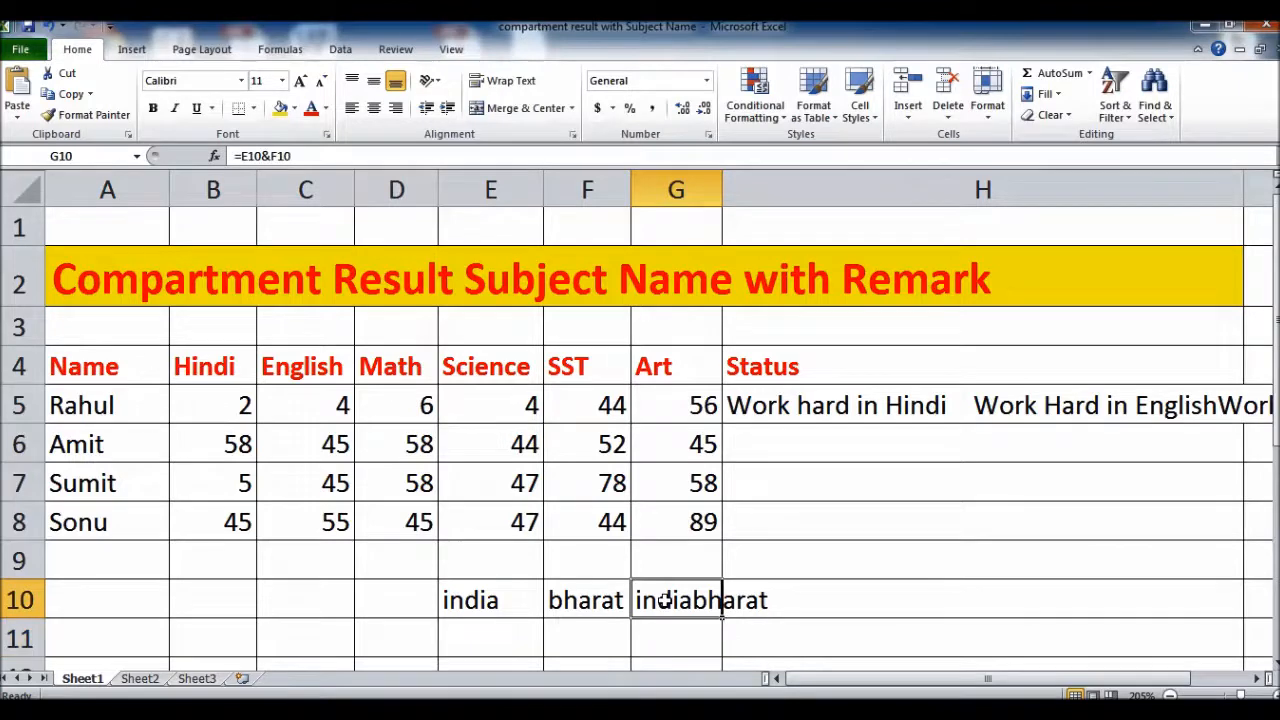
pyautogui.doubleClick(664, 600)
pyautogui.moveTo(753, 600); pyautogui.dragTo(617, 598)
pyautogui.press('BackSpace')
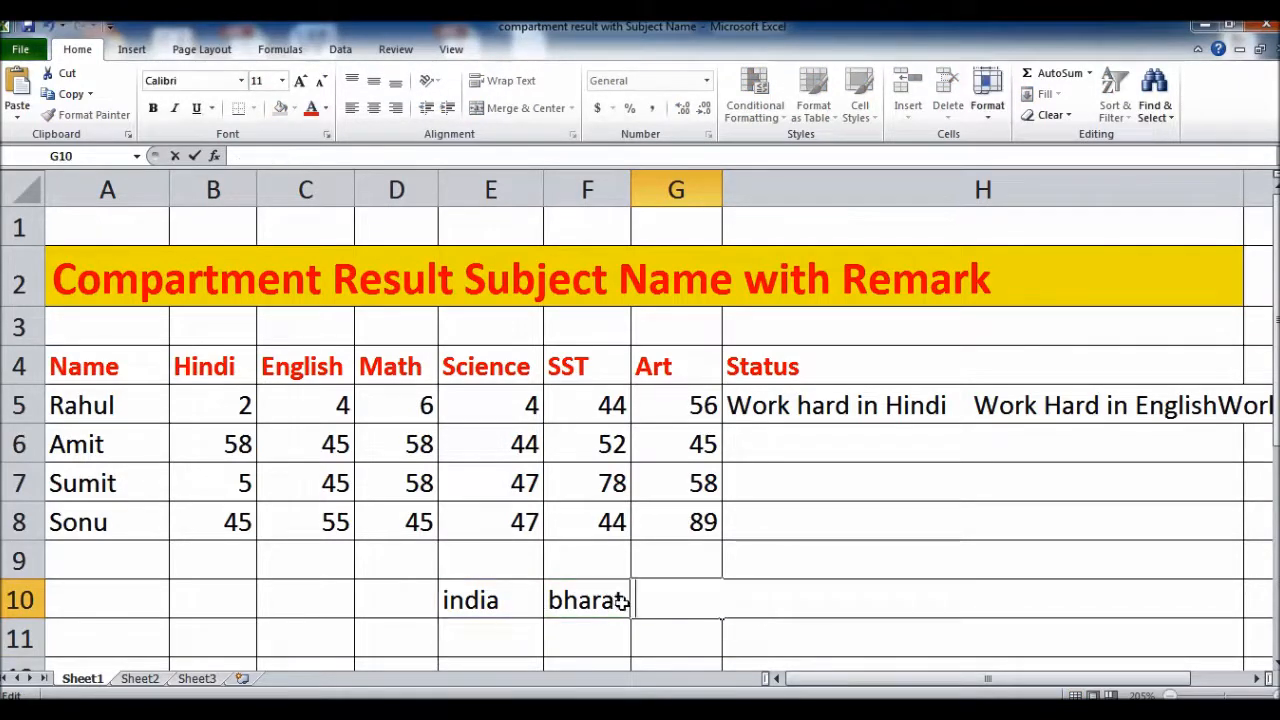
pyautogui.click(766, 640)
pyautogui.moveTo(448, 602); pyautogui.dragTo(603, 598)
pyautogui.press('Delete')
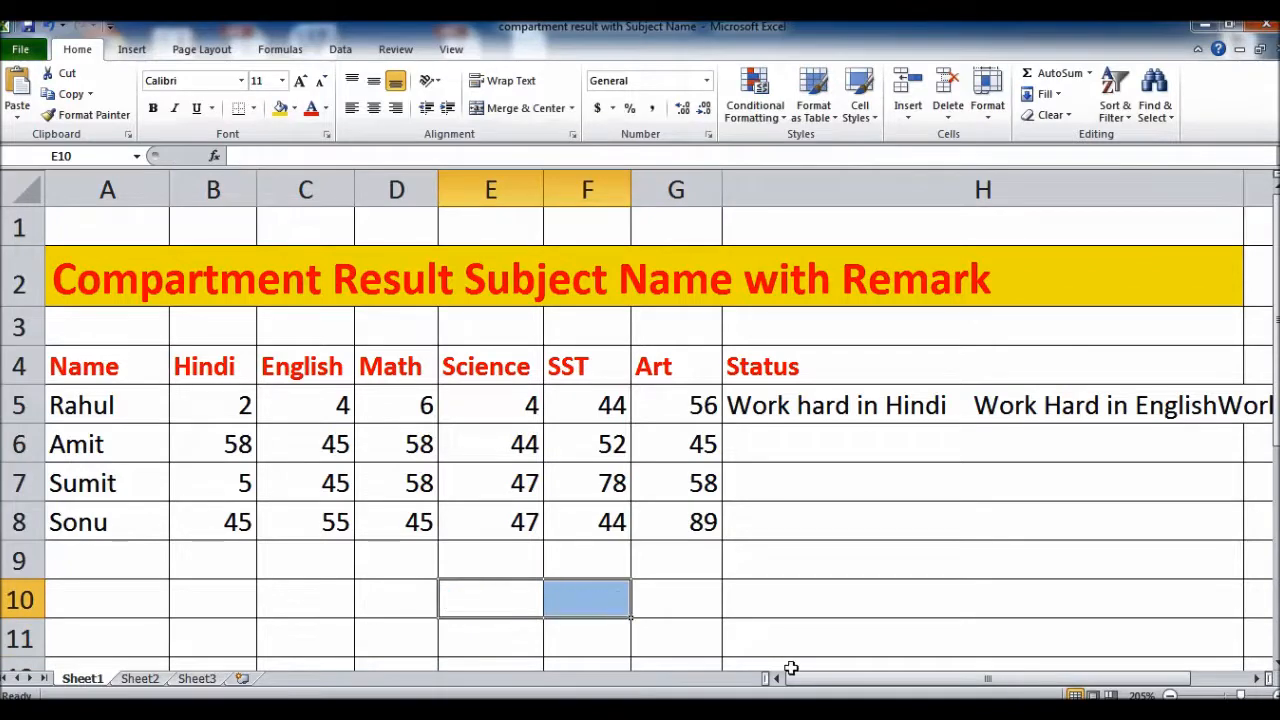
# Replace the blank spaces between the Hindi and English IF tests in the H5 formula with a comma.
pyautogui.click(950, 406)
pyautogui.doubleClick(924, 404)
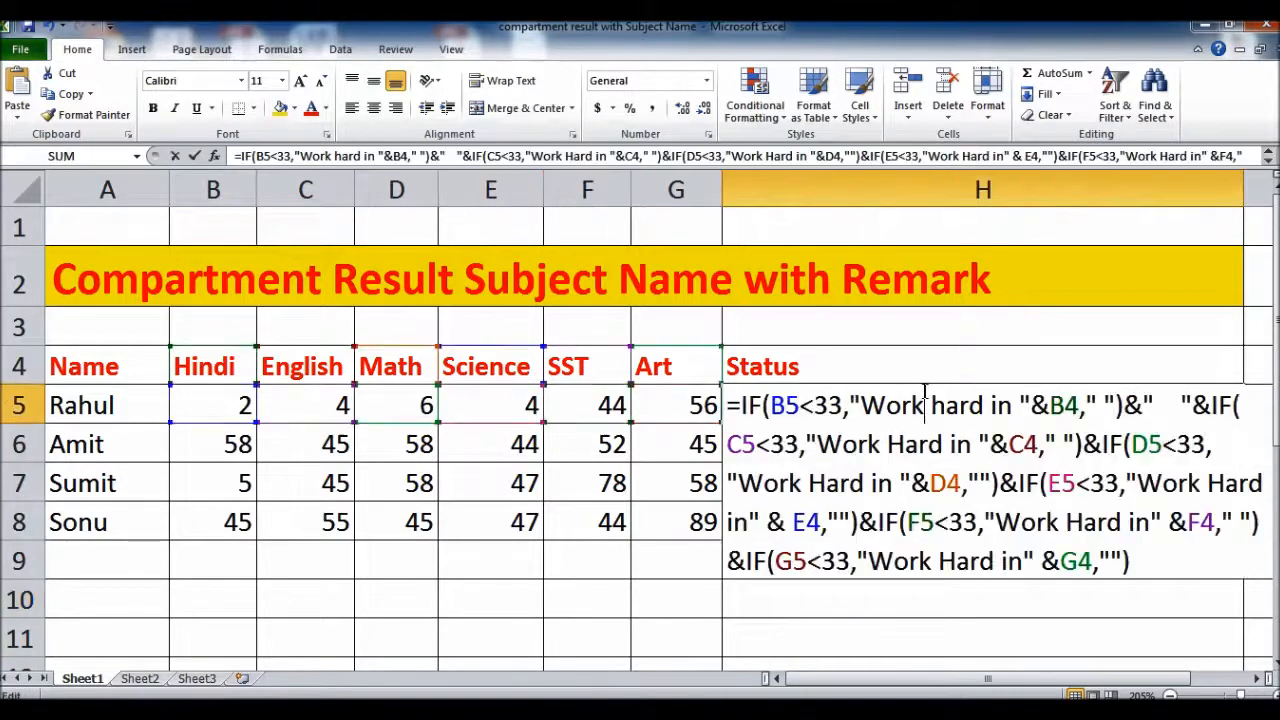
pyautogui.click(1161, 406)
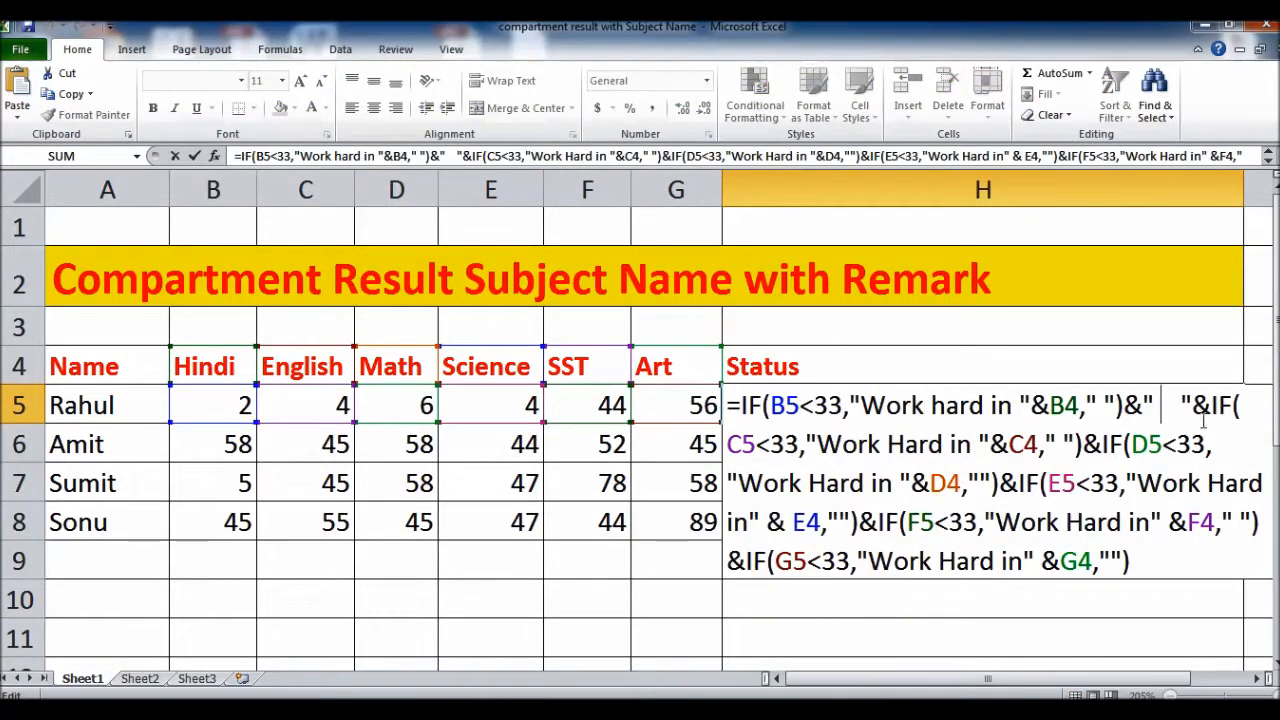
pyautogui.press('Delete')
pyautogui.press('Delete')
pyautogui.press('Delete')
pyautogui.press('Delete')
pyautogui.write(',')
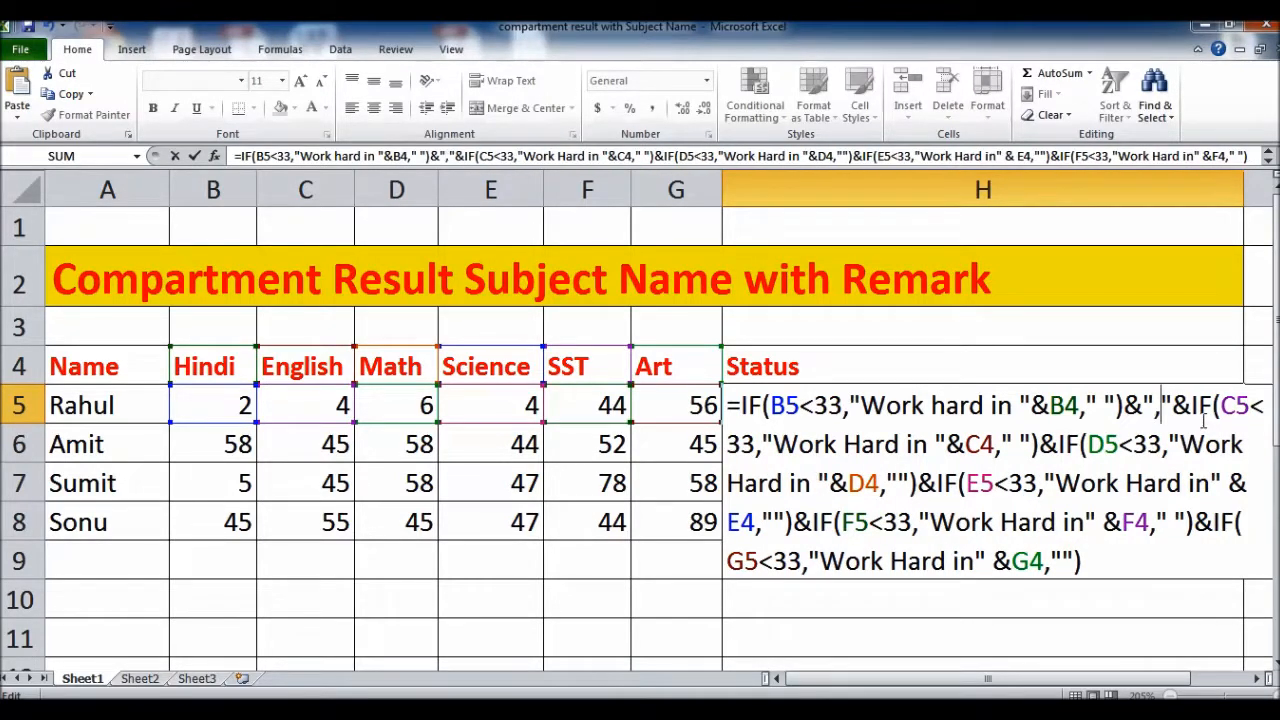
# Insert the separator &"," between the English and Math IF tests in the H5 formula.
pyautogui.click(1041, 444)
pyautogui.write('&')
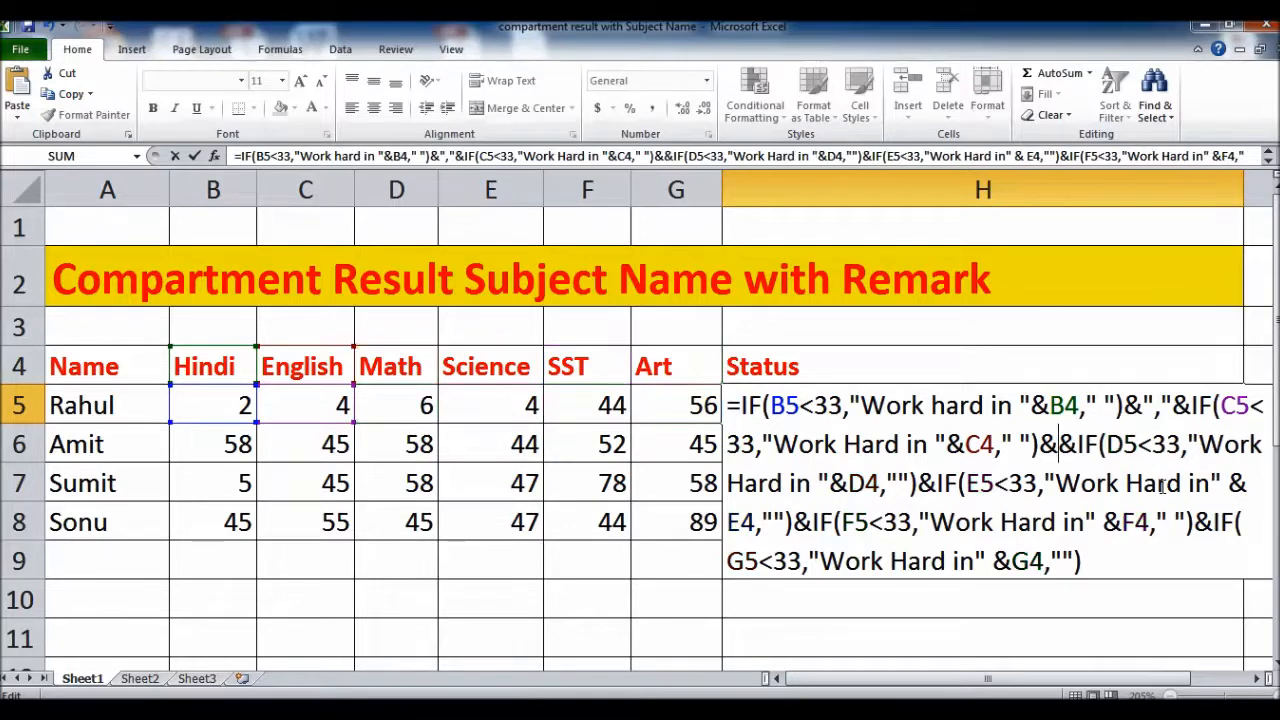
pyautogui.write('""')
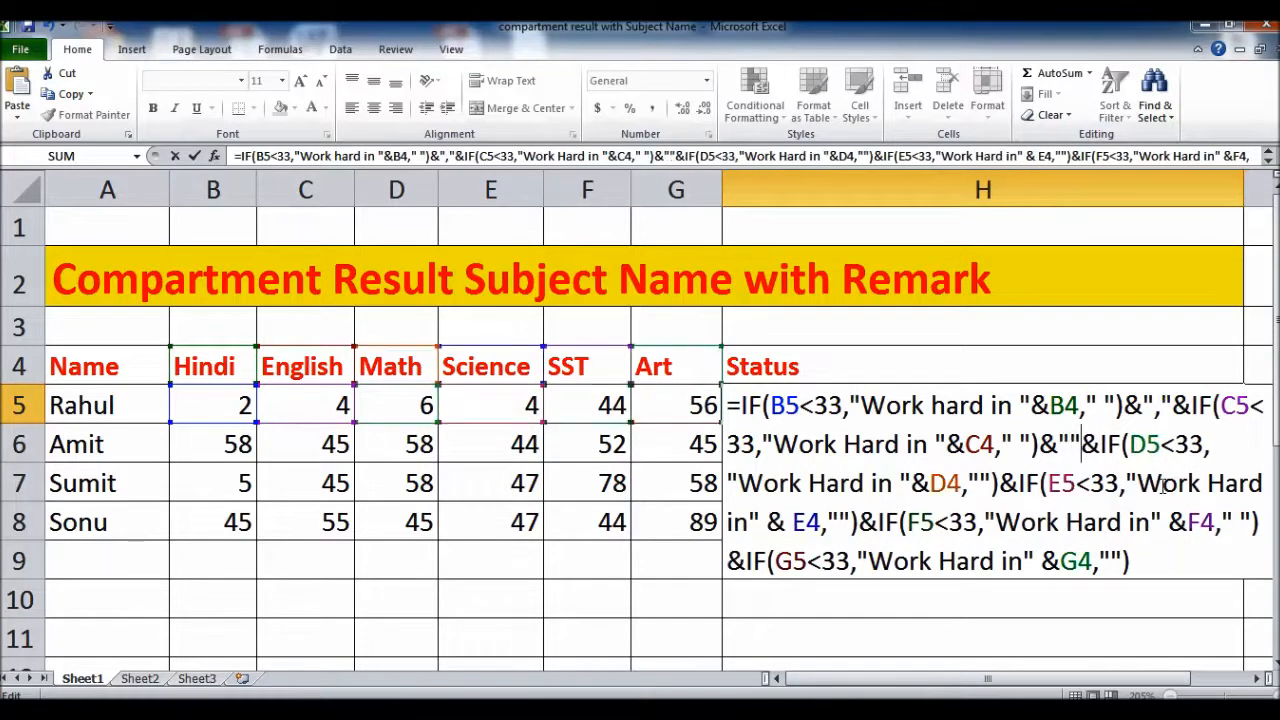
pyautogui.write(',')
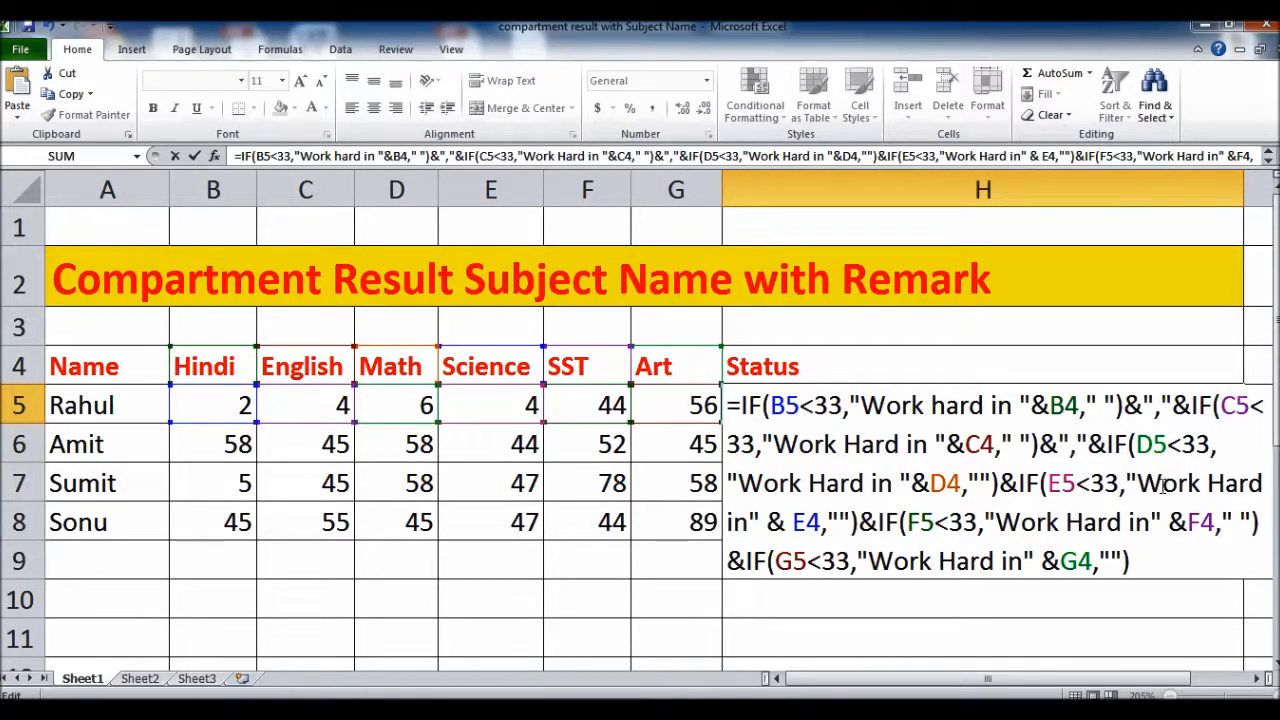
pyautogui.press('Return')
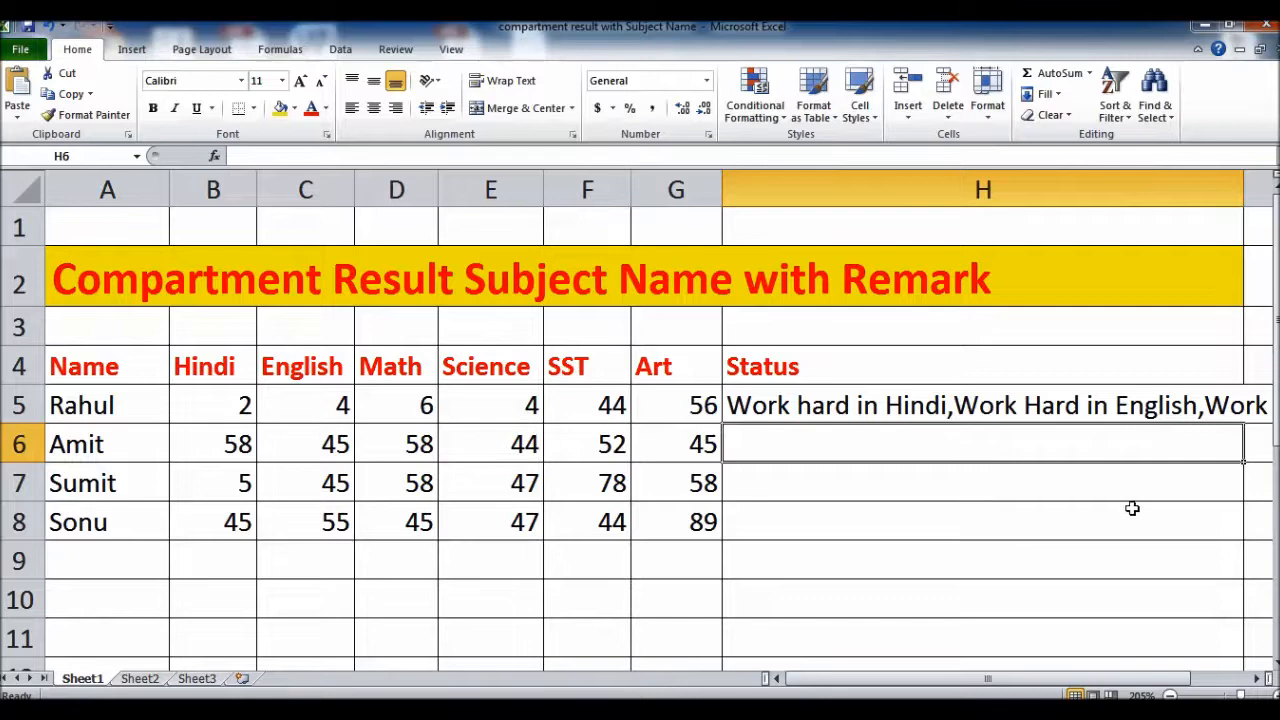
# Set the Science, Math, English and Hindi marks in row 5 to 45 each.
pyautogui.click(530, 418)
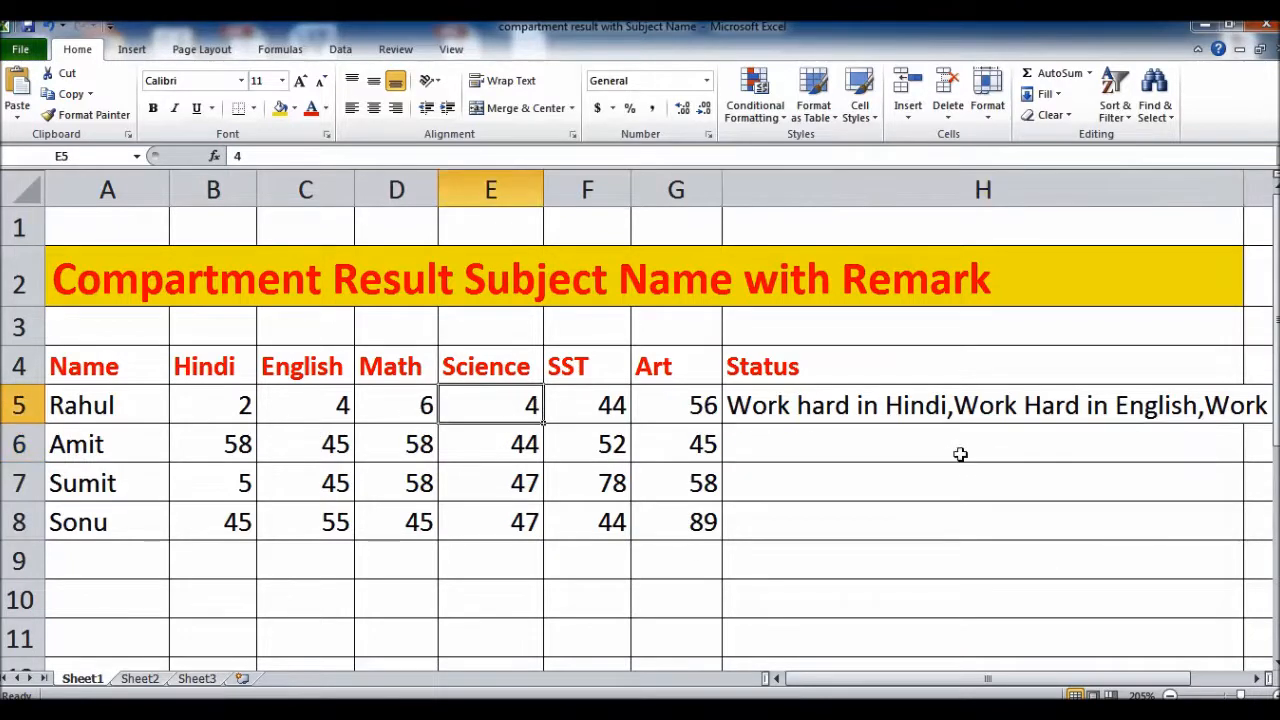
pyautogui.write('45')
pyautogui.press('Tab')
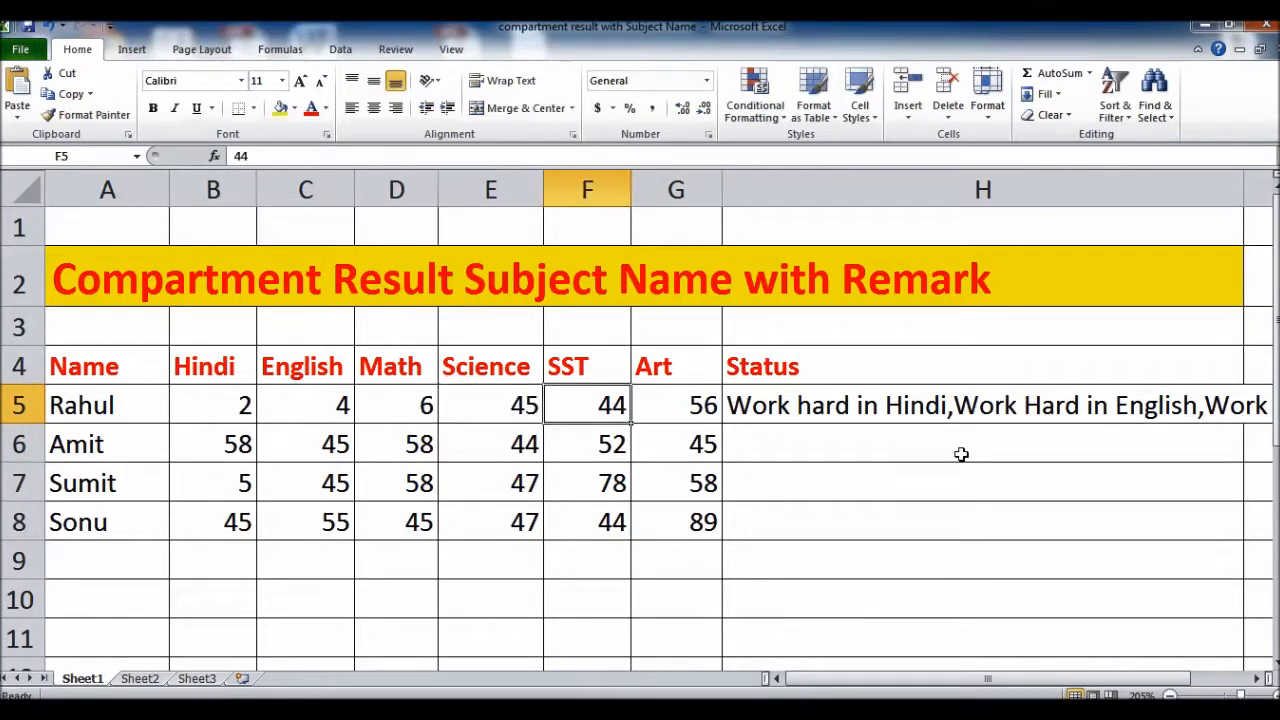
pyautogui.press('Left')
pyautogui.press('Left')
pyautogui.write('45')
pyautogui.press('Tab')
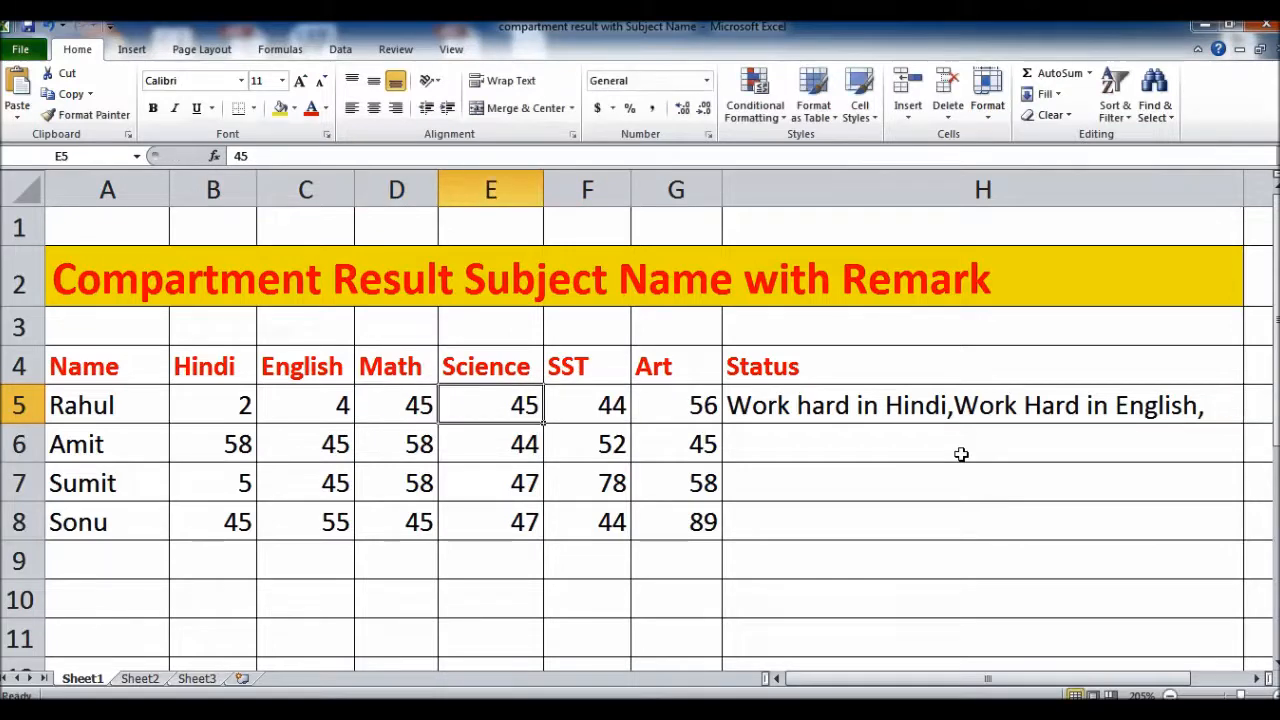
pyautogui.press('Left')
pyautogui.press('Left')
pyautogui.write('45')
pyautogui.press('Tab')
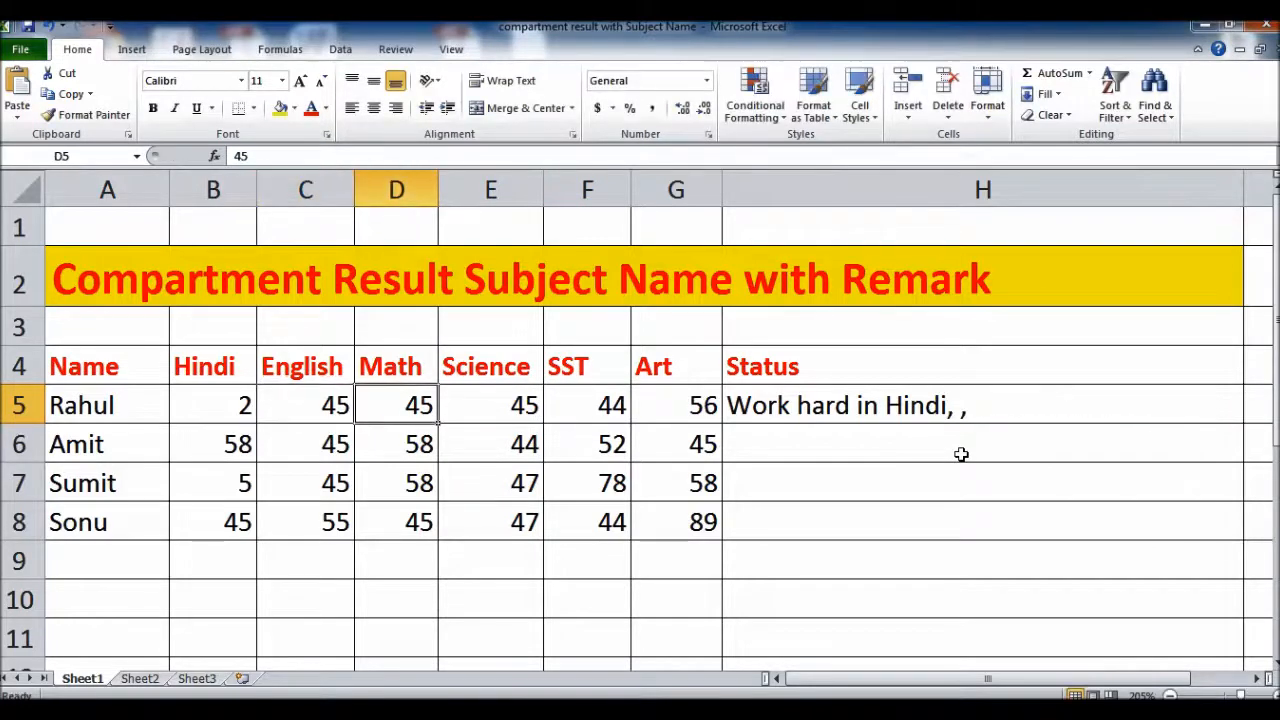
pyautogui.press('Left')
pyautogui.press('Left')
pyautogui.write('45')
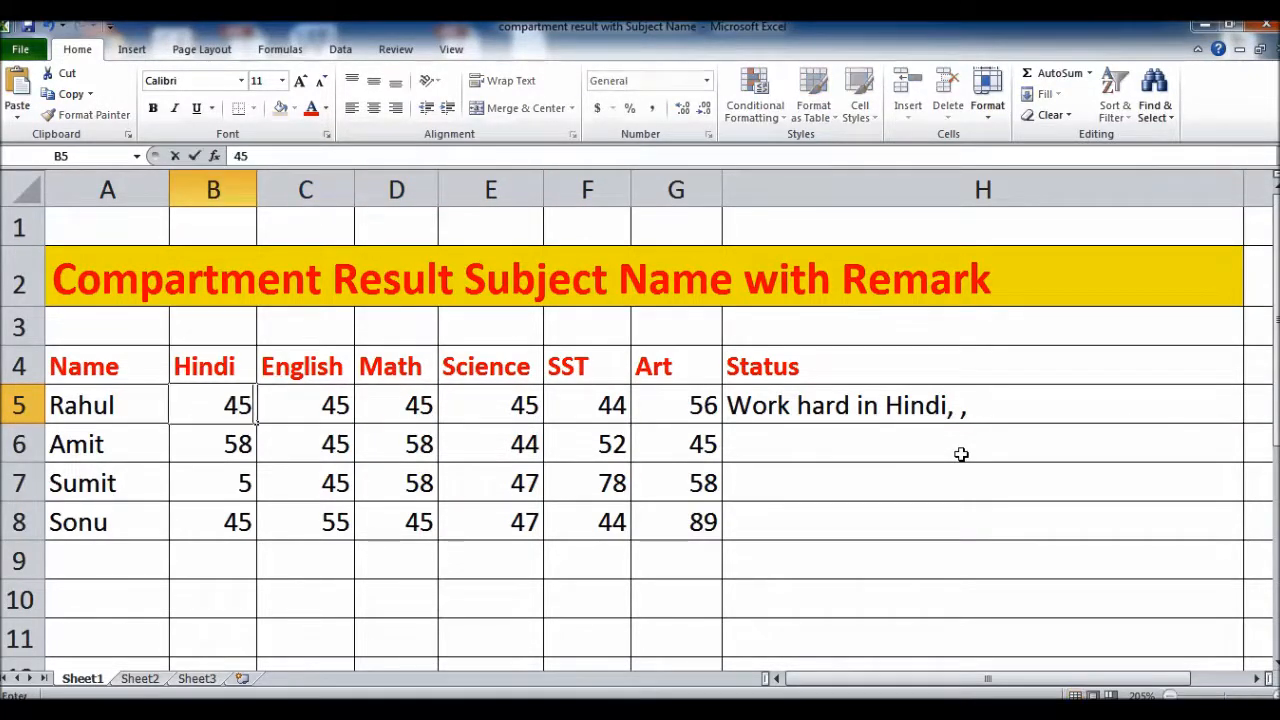
pyautogui.press('Tab')
# Remove the comma separator between the Hindi and English IF tests in the H5 Status formula.
pyautogui.press('Right')
pyautogui.press('Right')
pyautogui.press('Right')
pyautogui.press('Right')
pyautogui.press('Right')
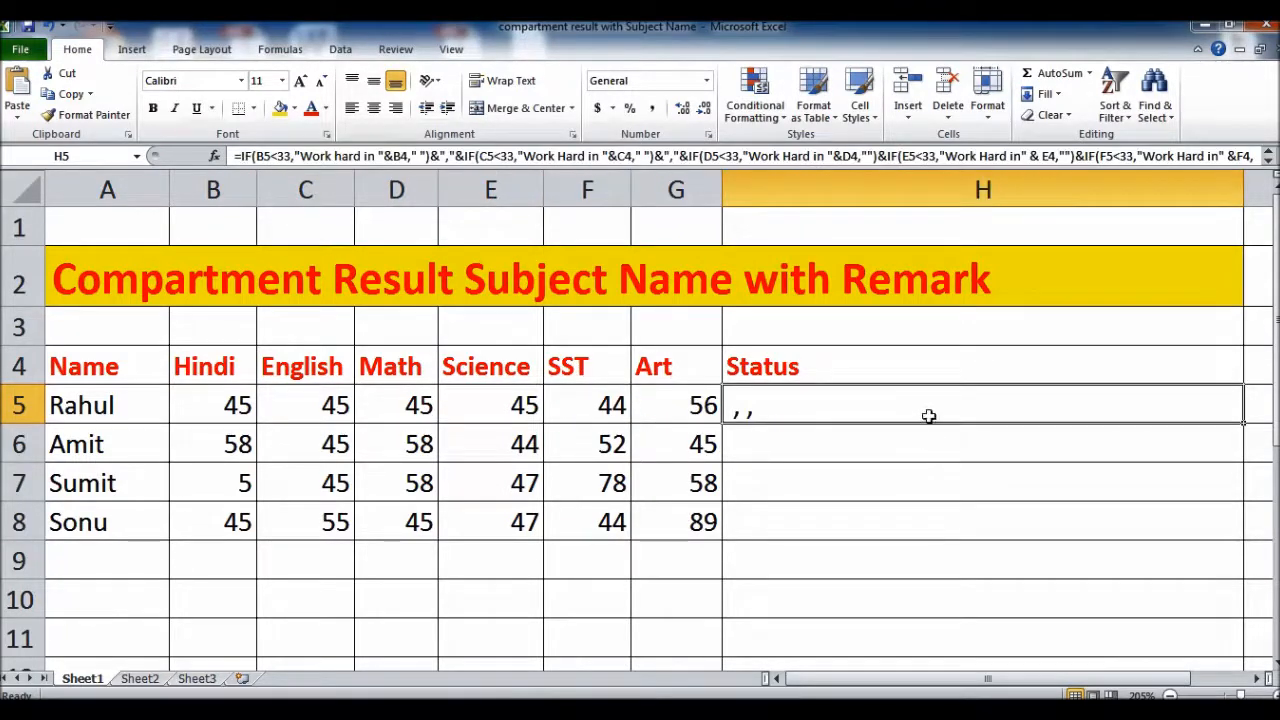
pyautogui.doubleClick(930, 415)
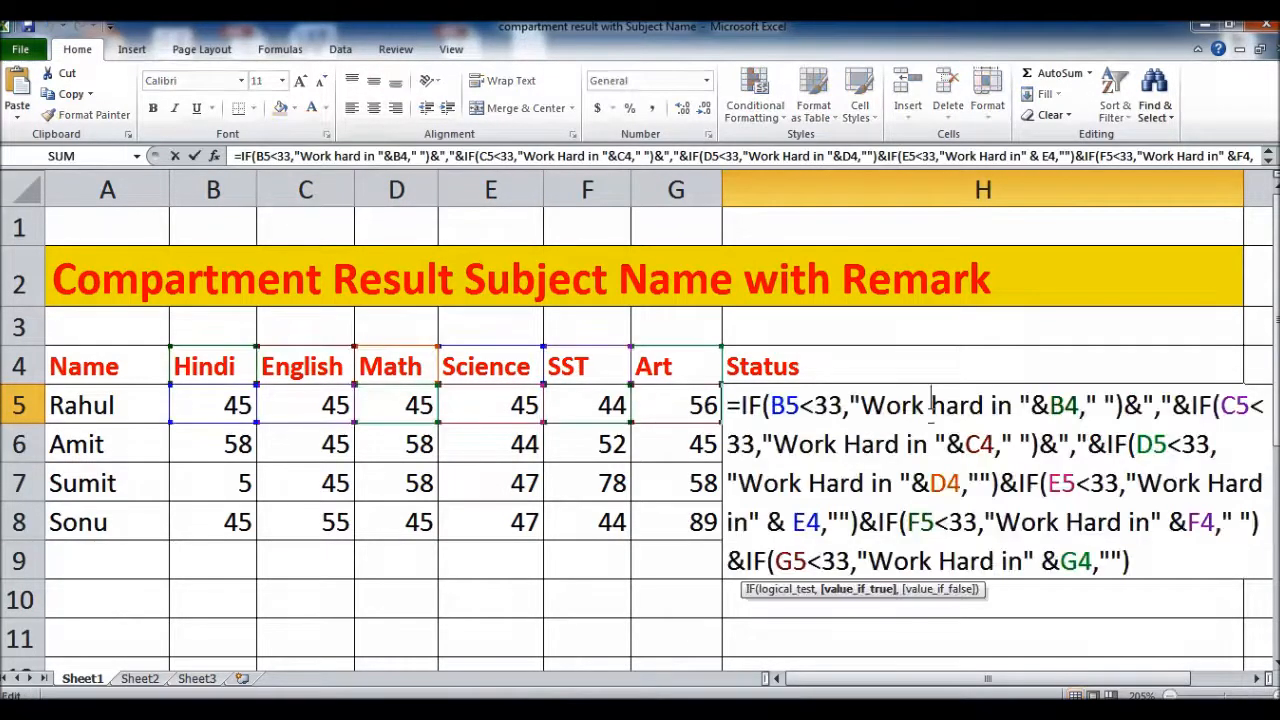
pyautogui.click(1173, 405)
pyautogui.press('BackSpace')
pyautogui.press('BackSpace')
pyautogui.press('BackSpace')
pyautogui.press('BackSpace')
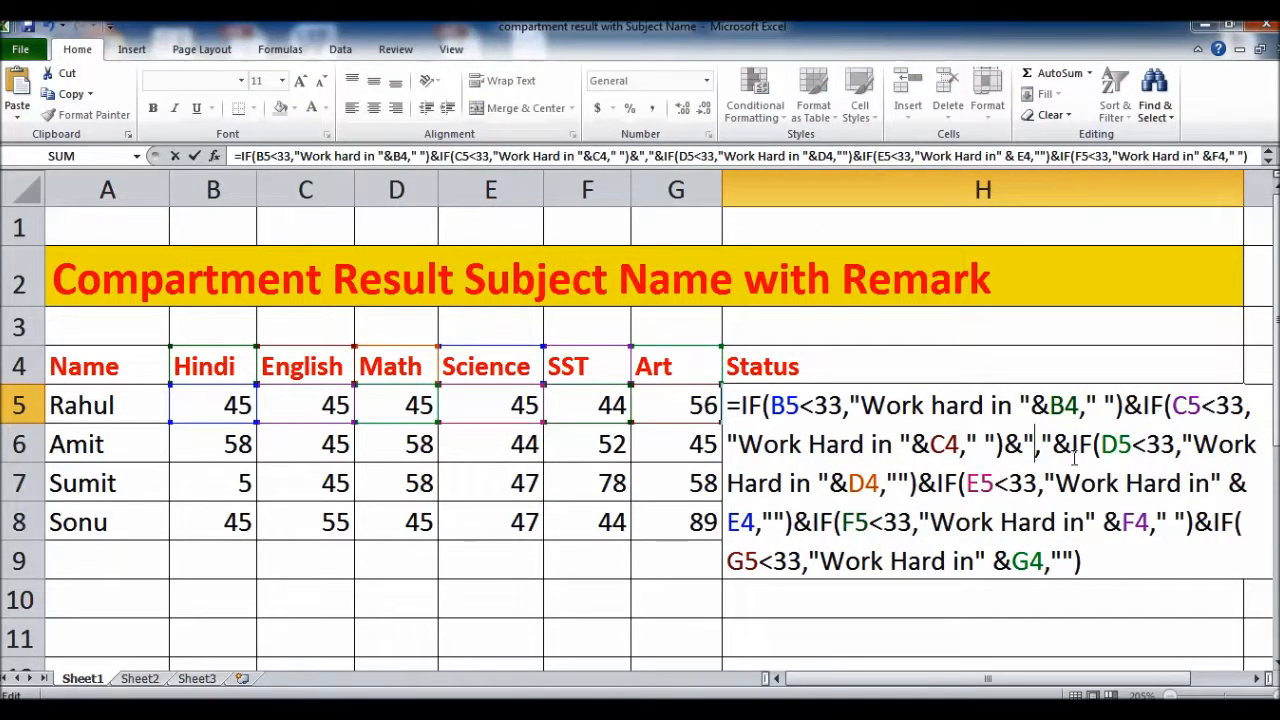
# Remove the comma separator between the English and Math IF tests, keeping a single & between them in H5.
pyautogui.press('BackSpace')
pyautogui.press('BackSpace')
pyautogui.press('BackSpace')
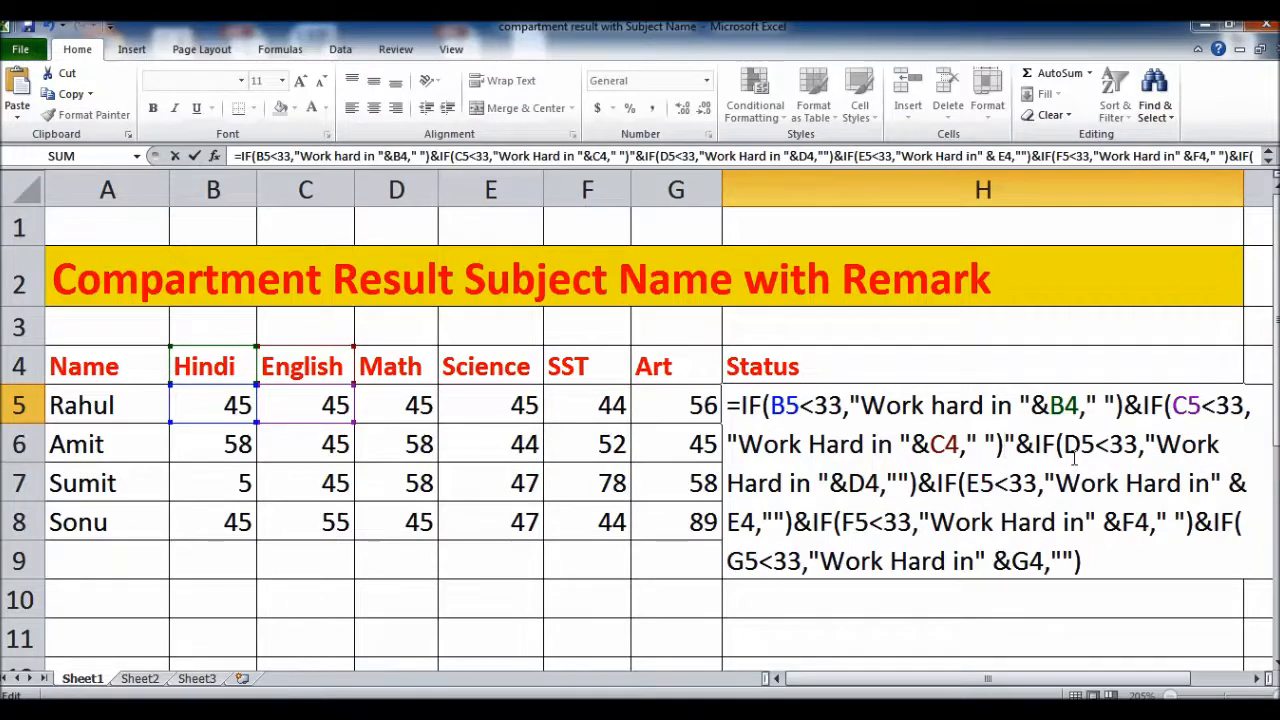
pyautogui.press('Return')
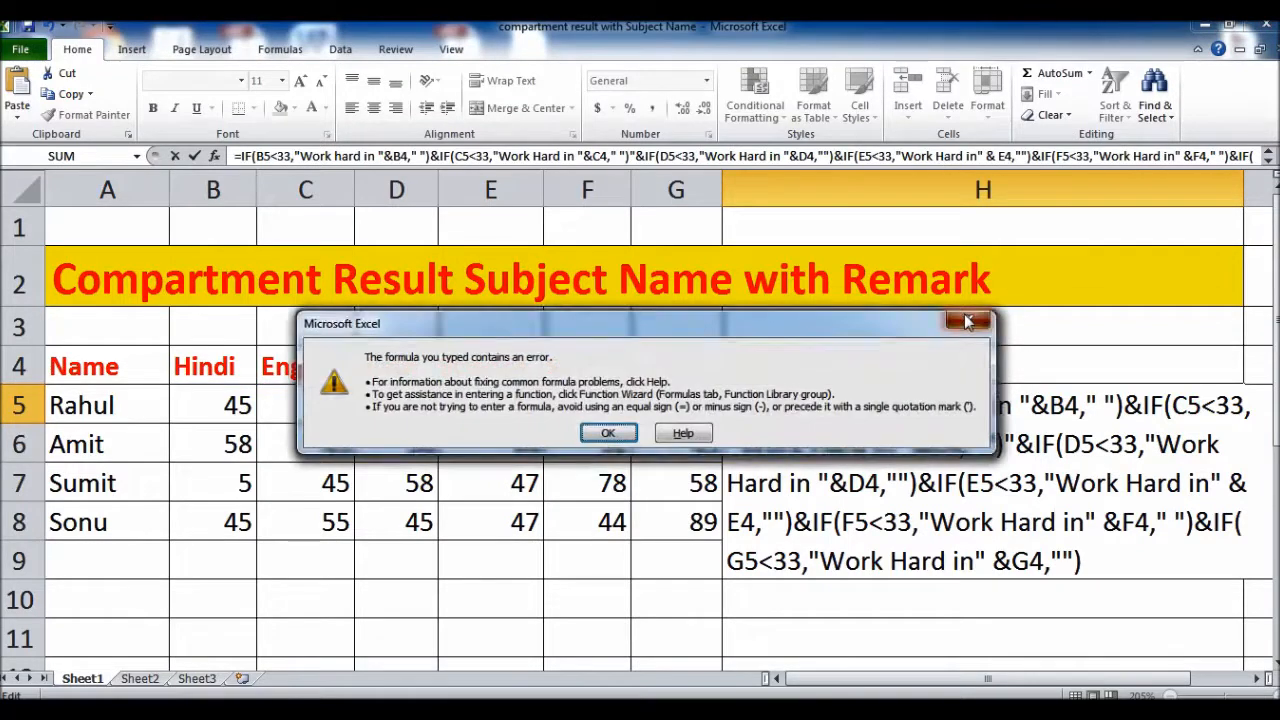
pyautogui.click(968, 322)
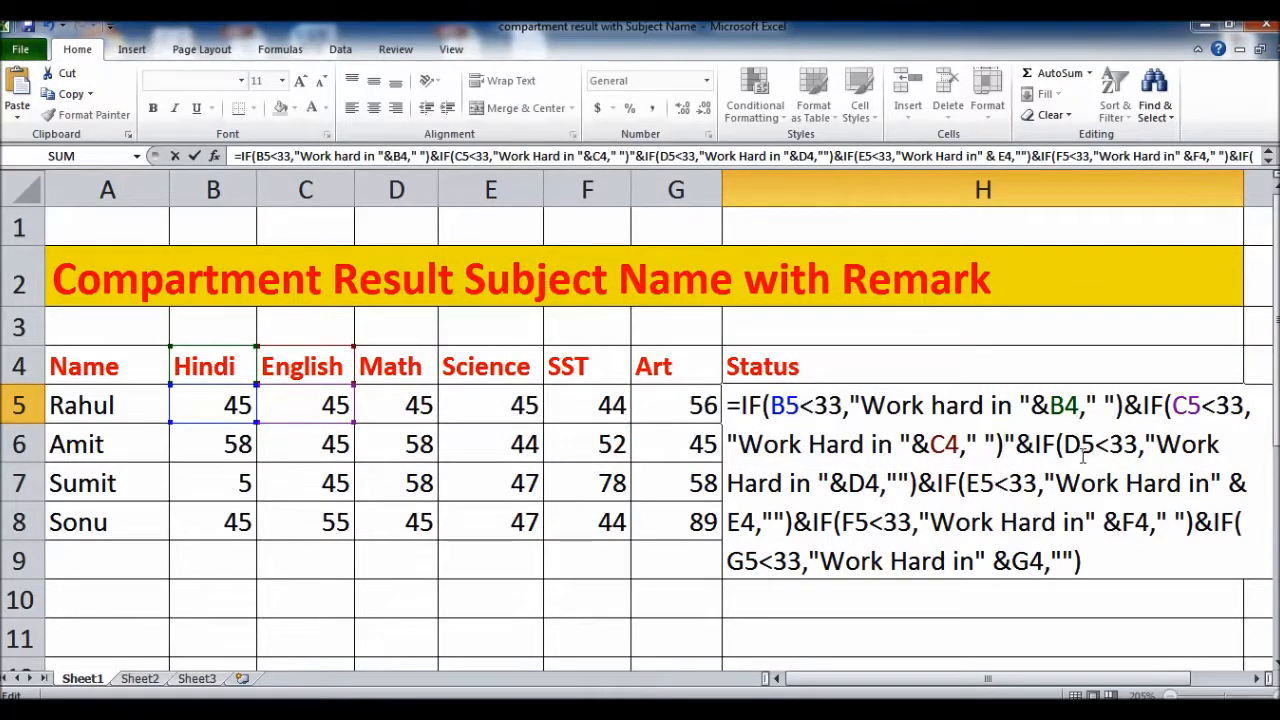
pyautogui.press('BackSpace')
pyautogui.press('Down')
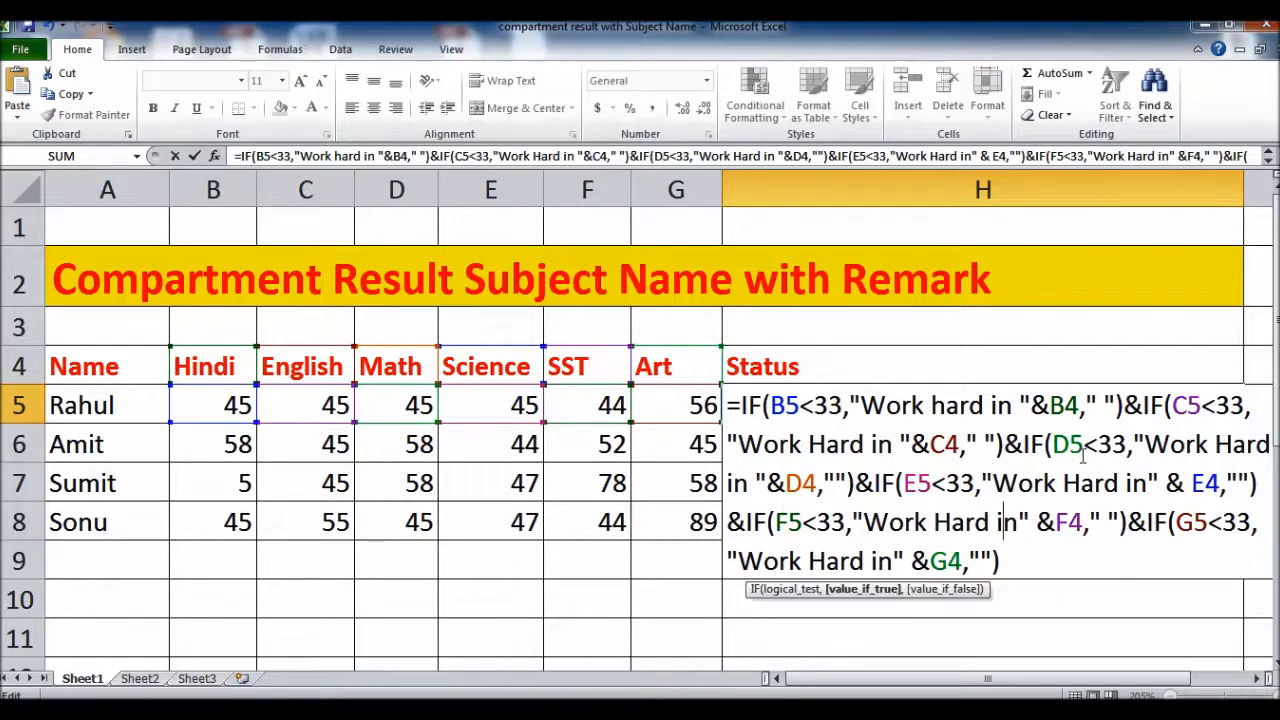
pyautogui.press('Return')
pyautogui.press('Up')
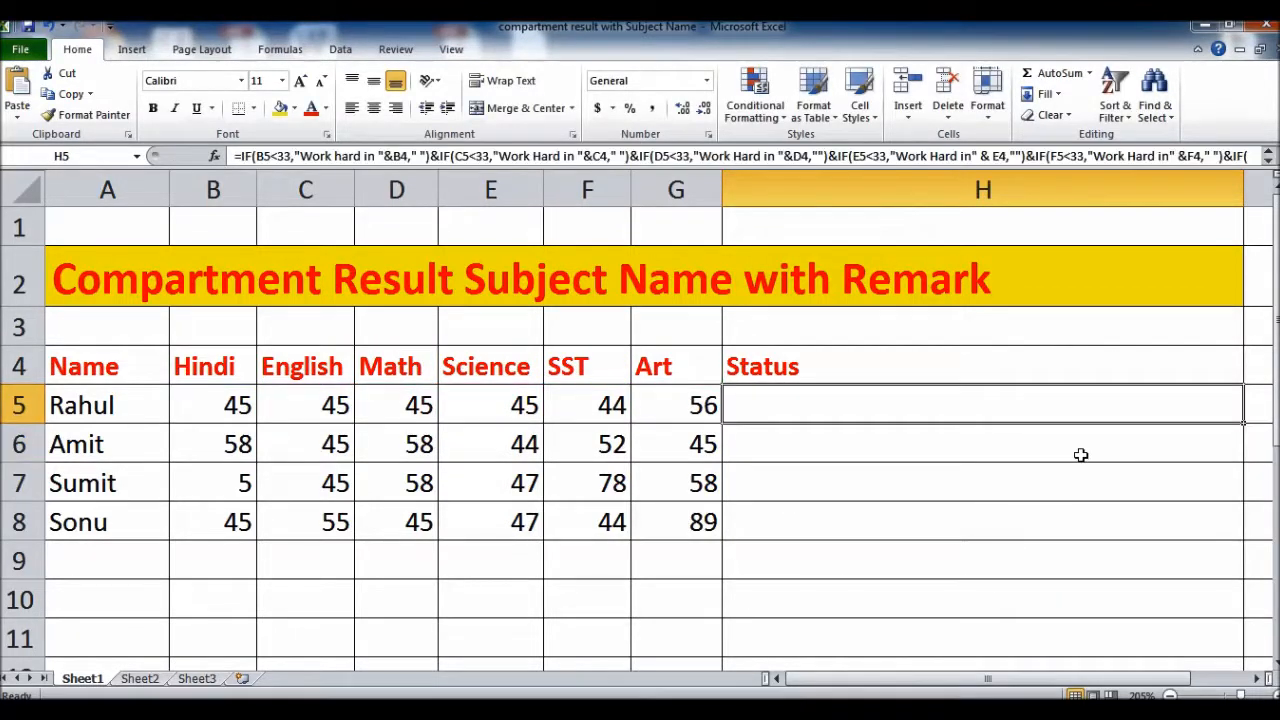
# Examine the row 5 marks from Art back to Hindi against the Status cell H5.
pyautogui.press('Left')
pyautogui.press('Left')
pyautogui.press('Left')
pyautogui.press('Left')
pyautogui.press('Left')
pyautogui.press('Left')
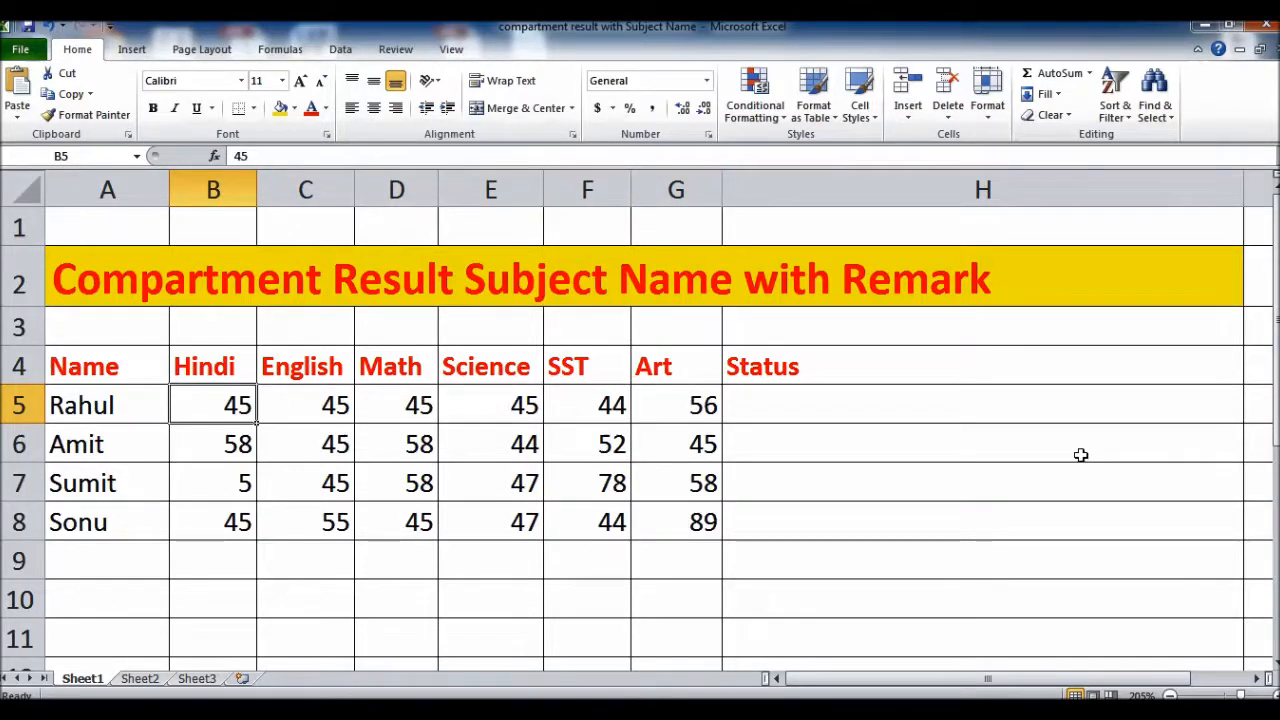
pyautogui.press('Right')
pyautogui.press('Right')
pyautogui.press('Right')
pyautogui.press('Right')
pyautogui.press('Right')
pyautogui.press('Right')
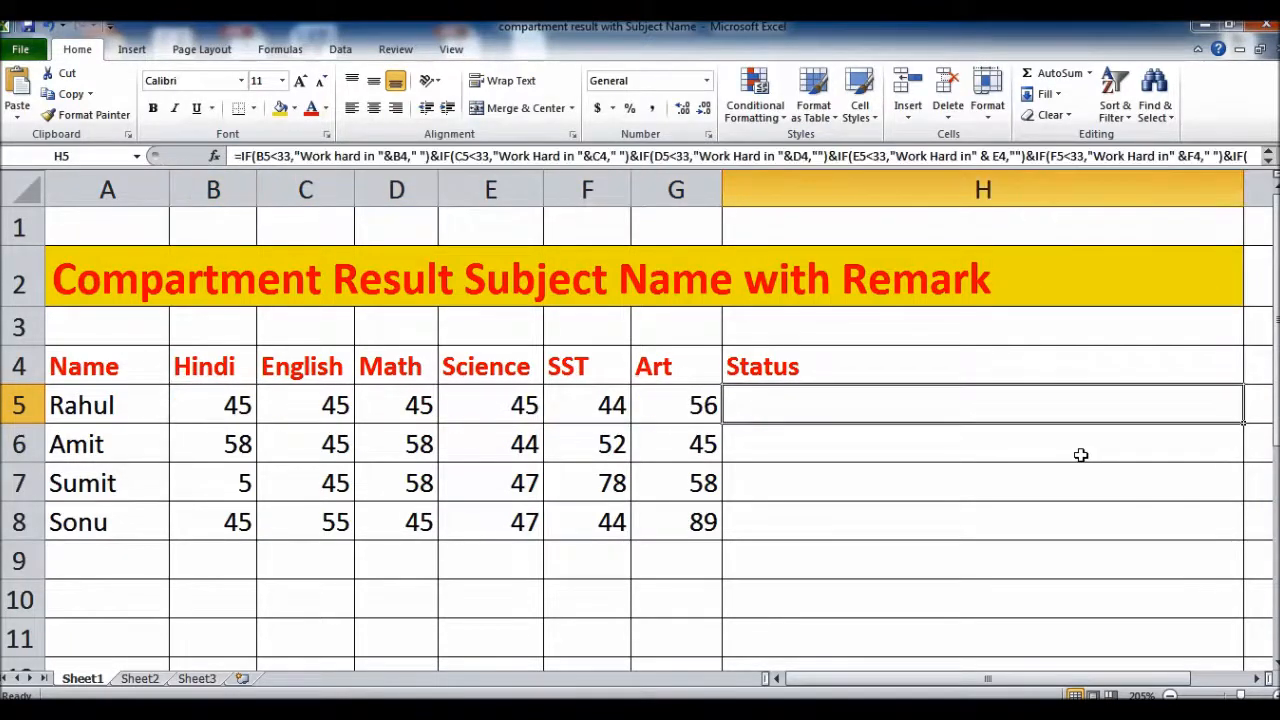
# Fill the H5 Status formula down to H8 and inspect the copied formula in H7.
pyautogui.hotkey('shift', 'Down')
pyautogui.hotkey('shift', 'Down')
pyautogui.hotkey('shift', 'Down')
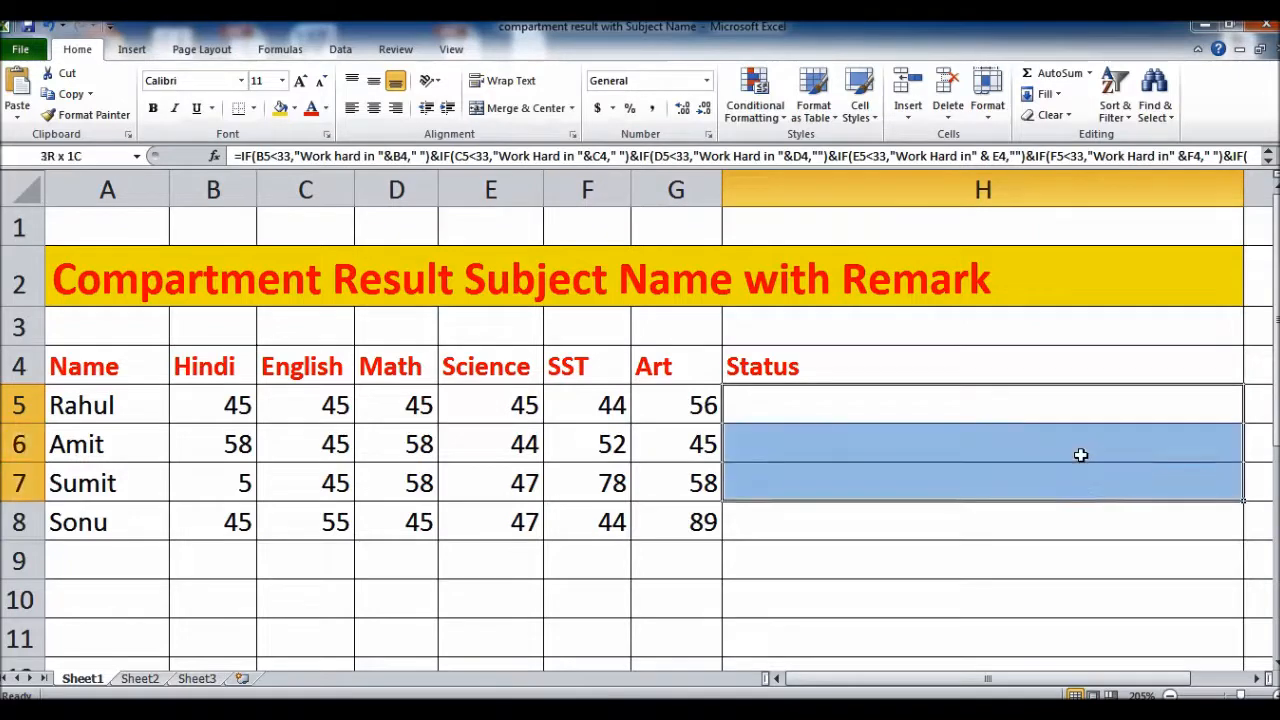
pyautogui.hotkey('ctrl', 'd')
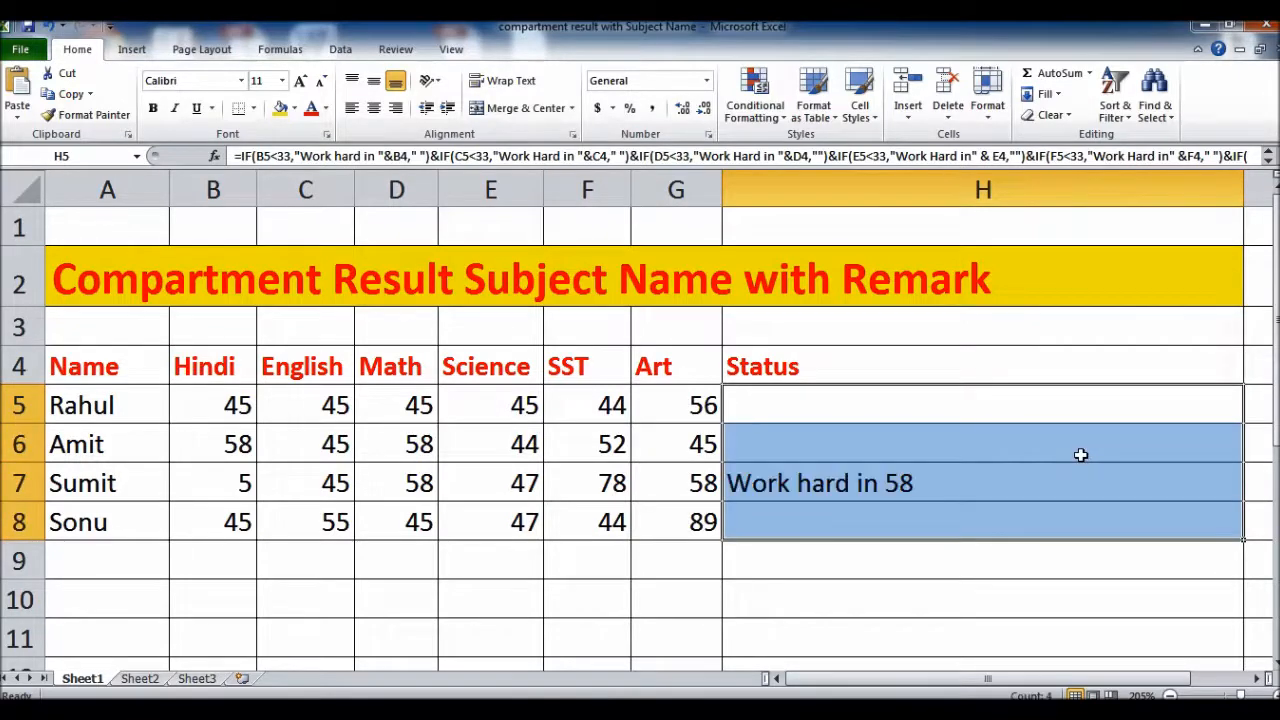
pyautogui.click(850, 488)
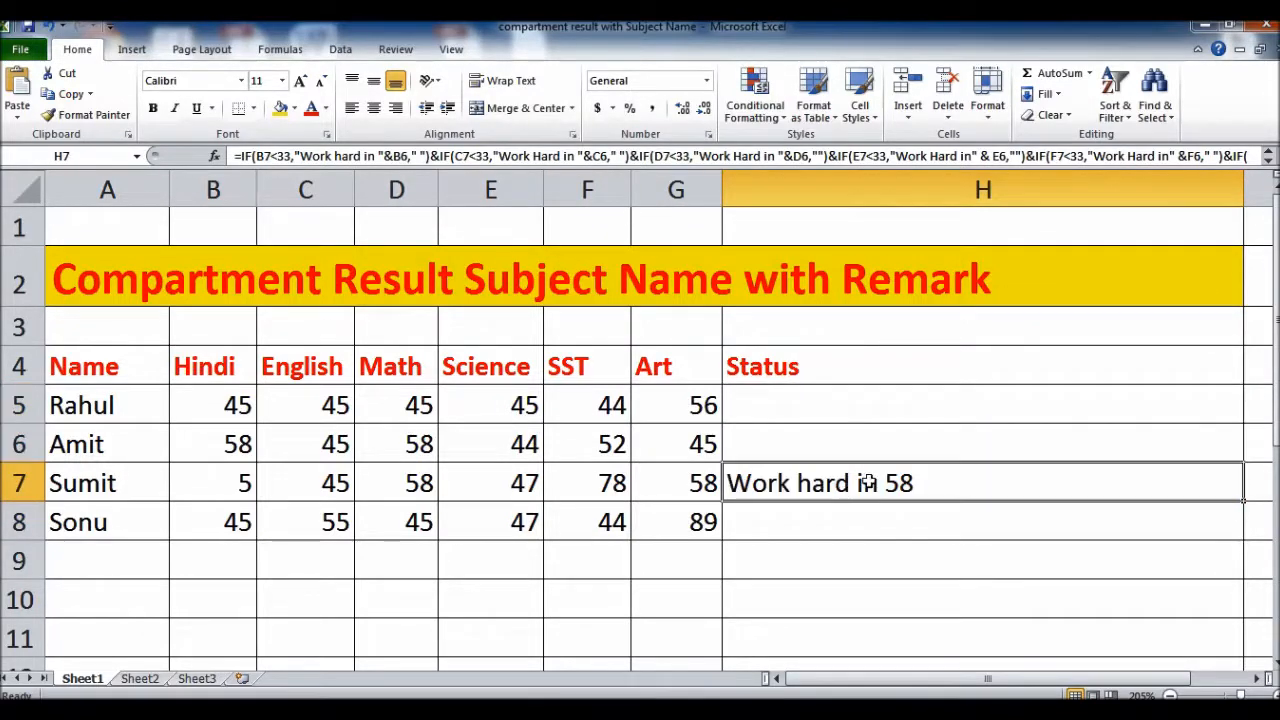
pyautogui.doubleClick(860, 483)
pyautogui.press('Escape')
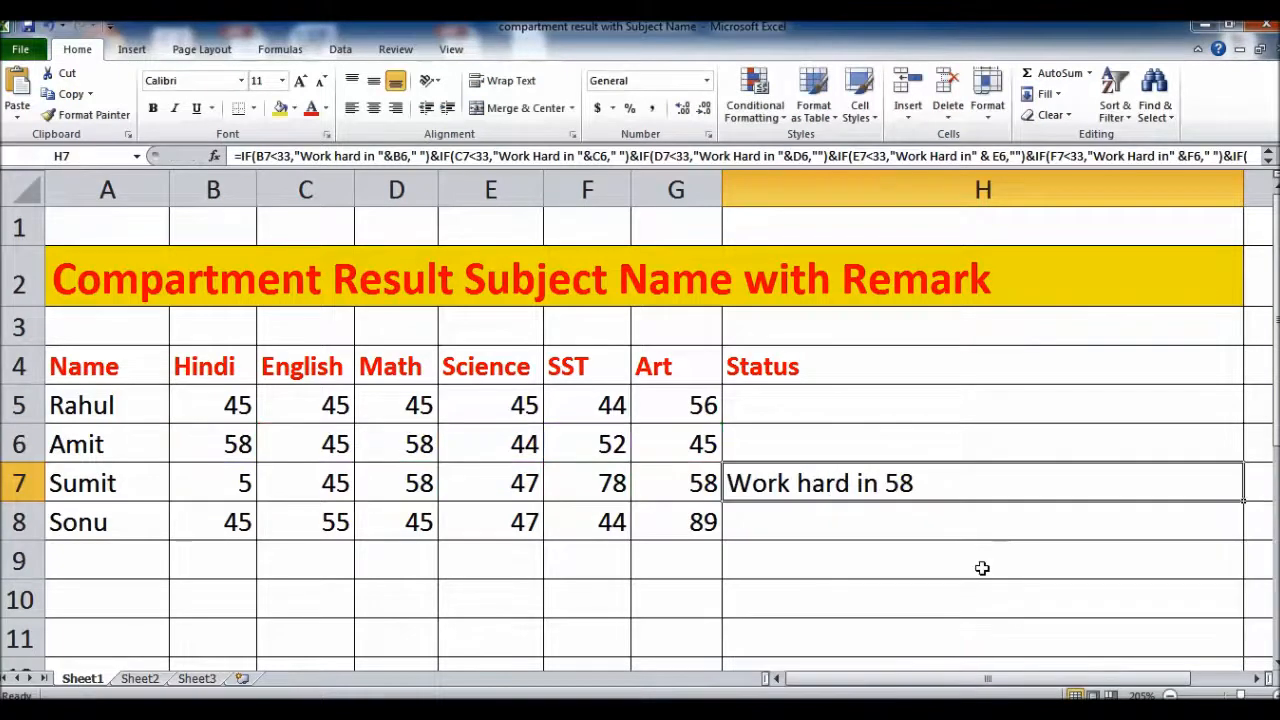
# Clear the copied formulas in H6:H8 and review the Hindi IF test's B4 header reference in H5.
pyautogui.click(851, 448)
pyautogui.moveTo(851, 448); pyautogui.dragTo(859, 532)
pyautogui.doubleClick(843, 411)
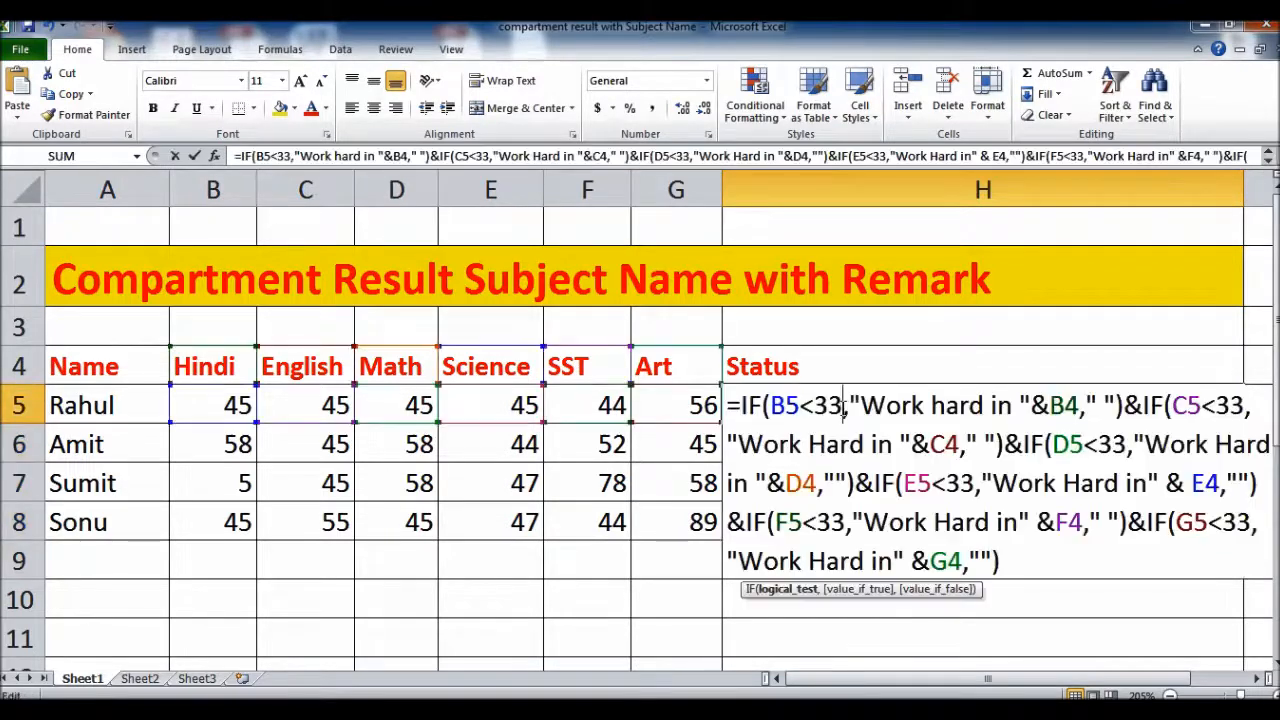
pyautogui.click(1063, 405)
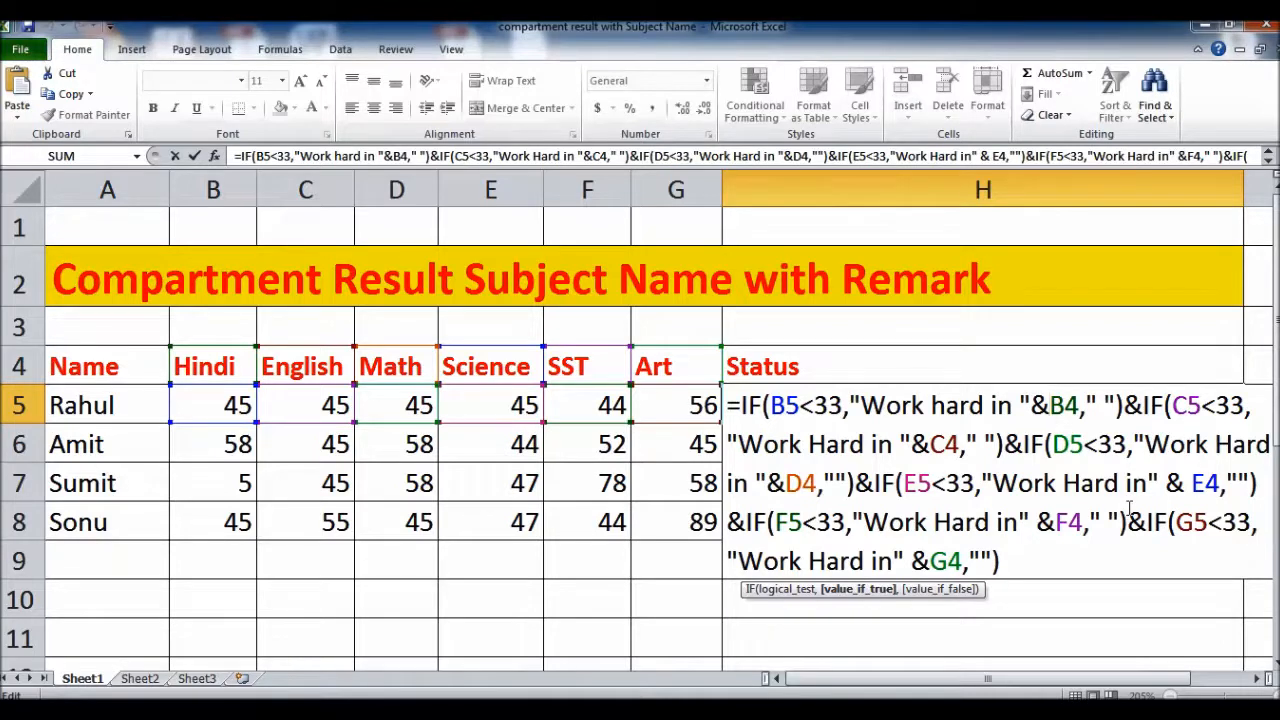
pyautogui.press('Right')
pyautogui.press('Right')
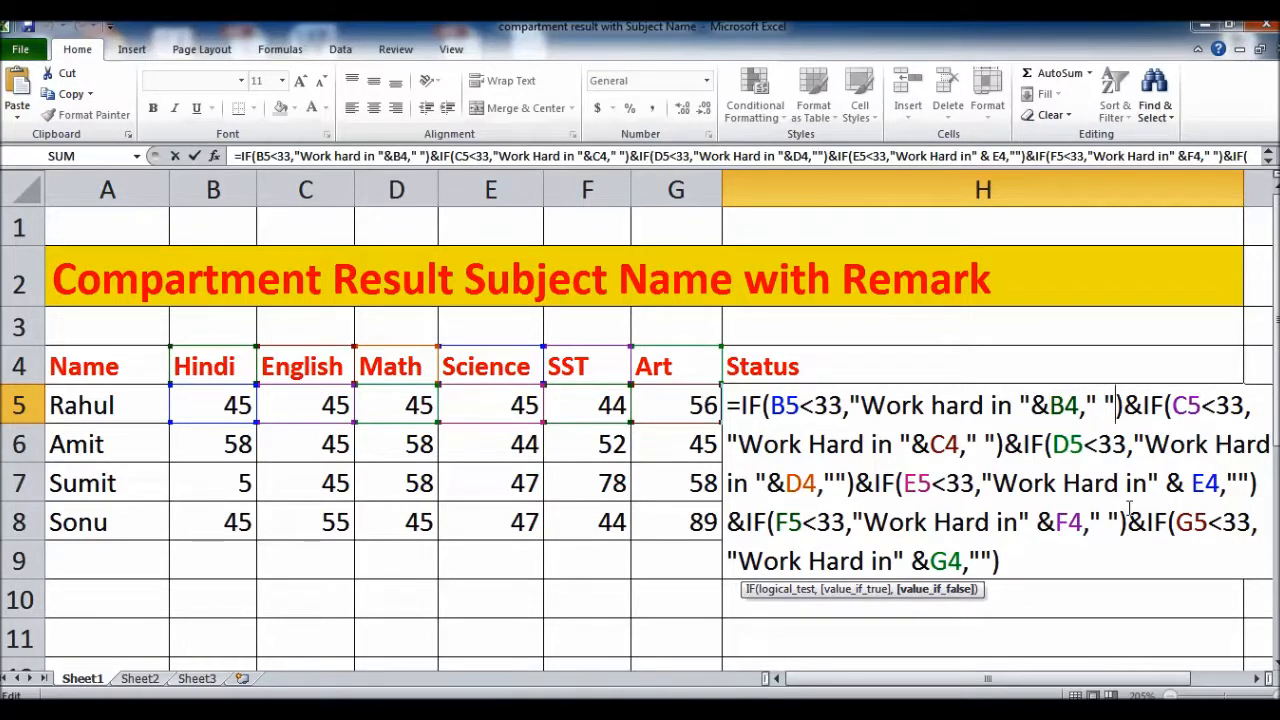
pyautogui.press('Return')
pyautogui.press('Up')
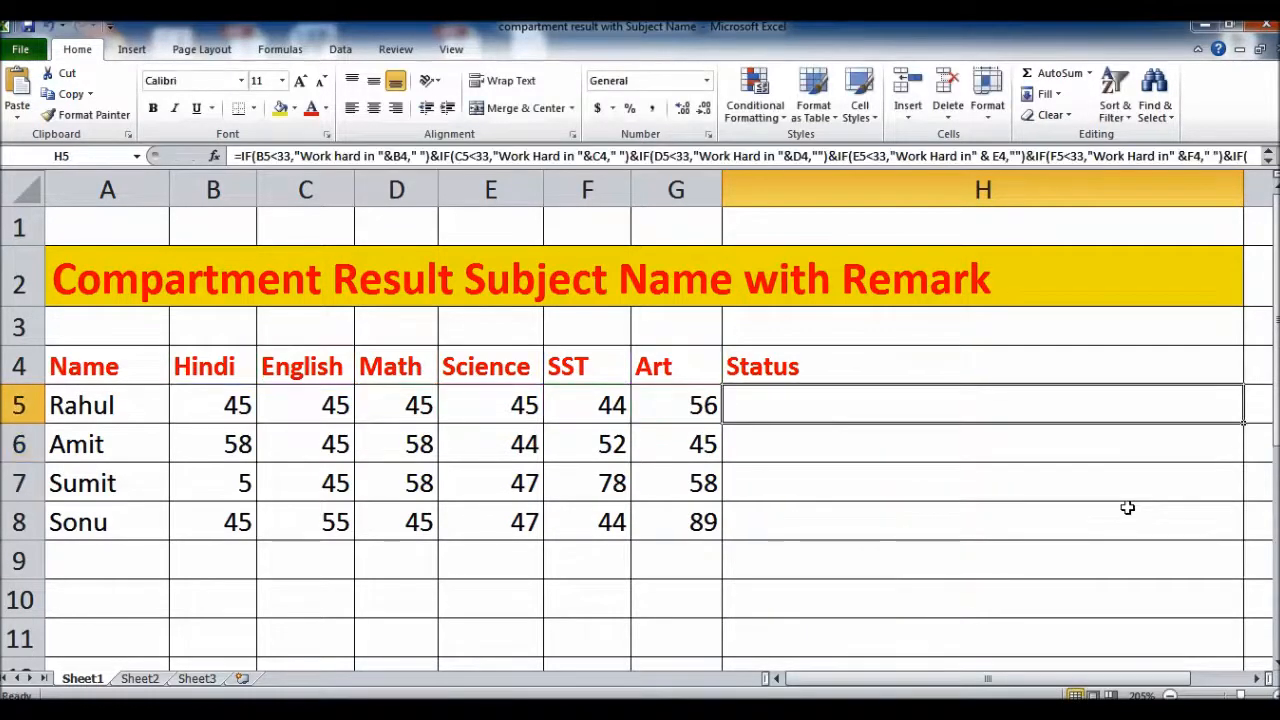
# Fill the Status formula from H5 through H8 again and check which cells the H7 formula references.
pyautogui.hotkey('shift', 'Down')
pyautogui.hotkey('shift', 'Down')
pyautogui.hotkey('shift', 'Down')
pyautogui.hotkey('ctrl', 'd')
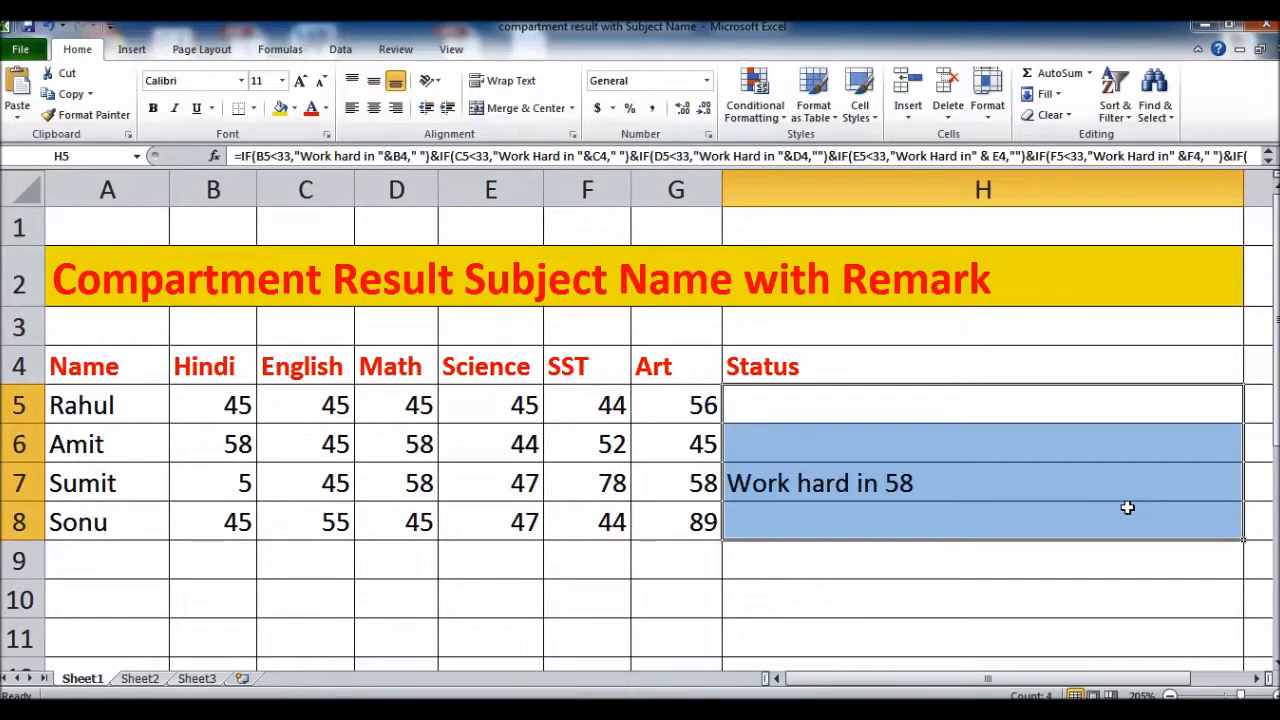
pyautogui.click(903, 483)
pyautogui.doubleClick(903, 483)
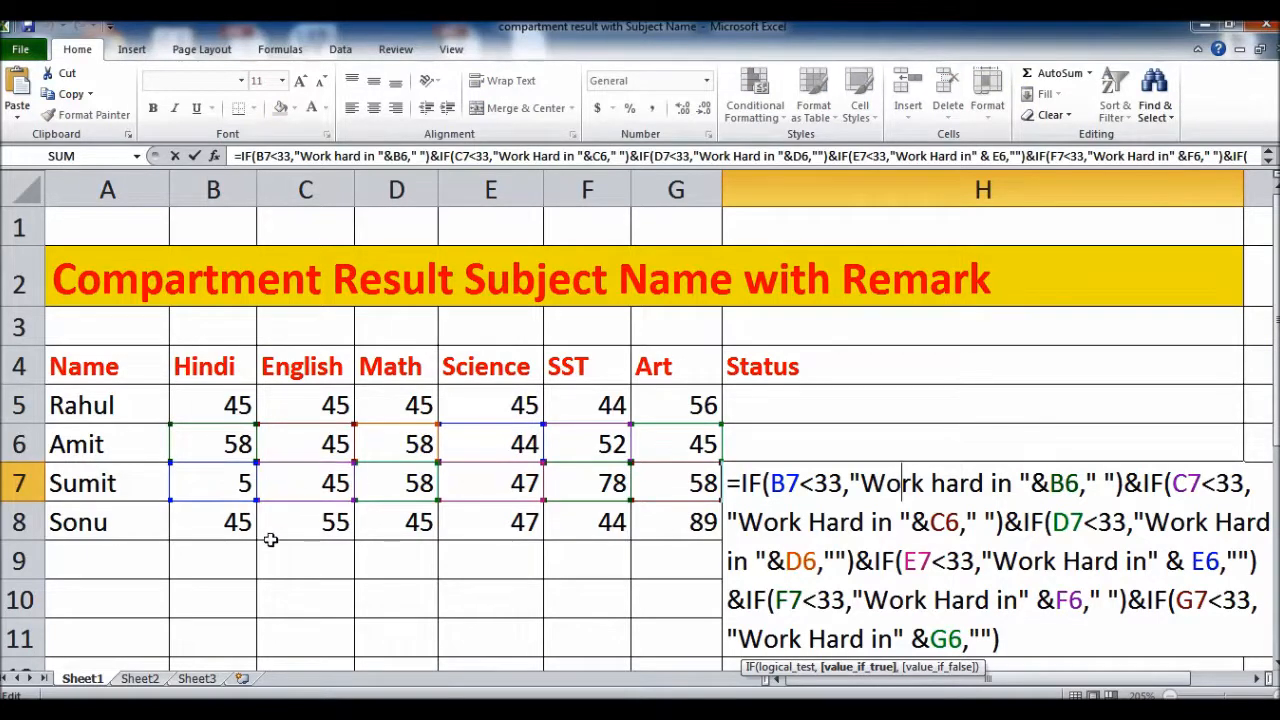
pyautogui.press('Escape')
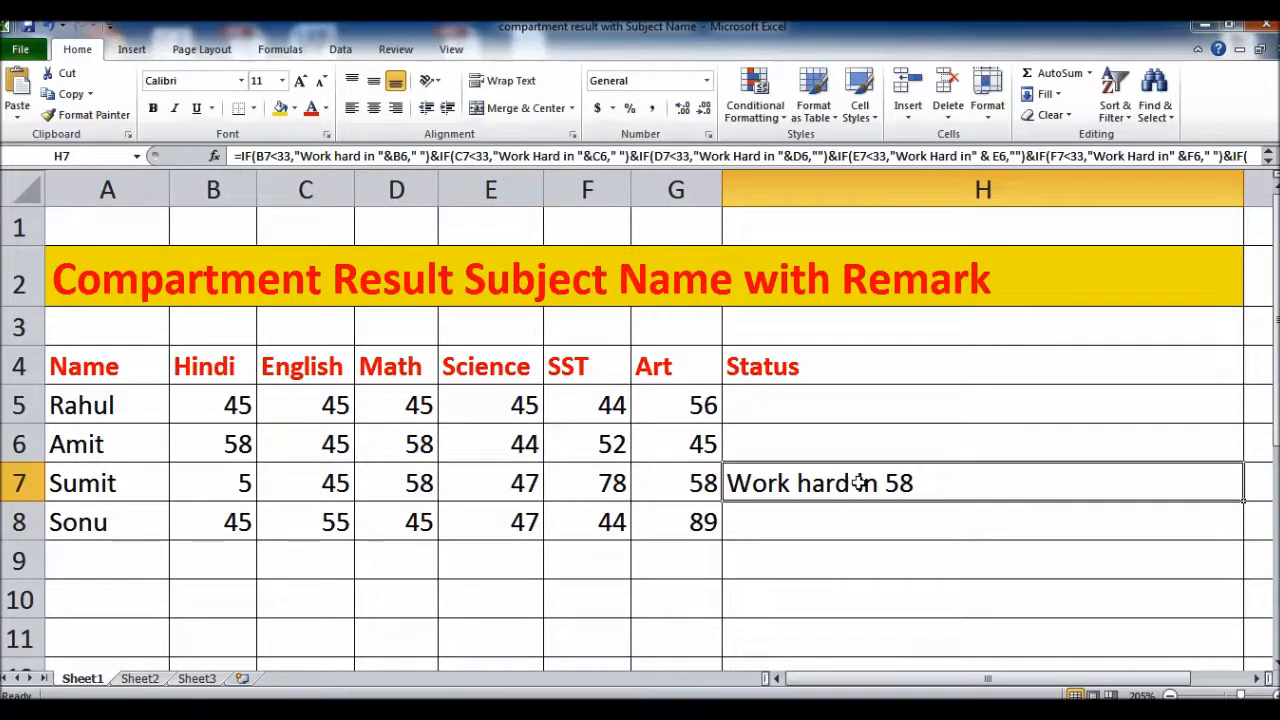
# Clear the copied formulas in H6:H8 and lock the header row in H5's Hindi IF test as B$4.
pyautogui.moveTo(866, 449); pyautogui.dragTo(869, 507)
pyautogui.press('Delete')
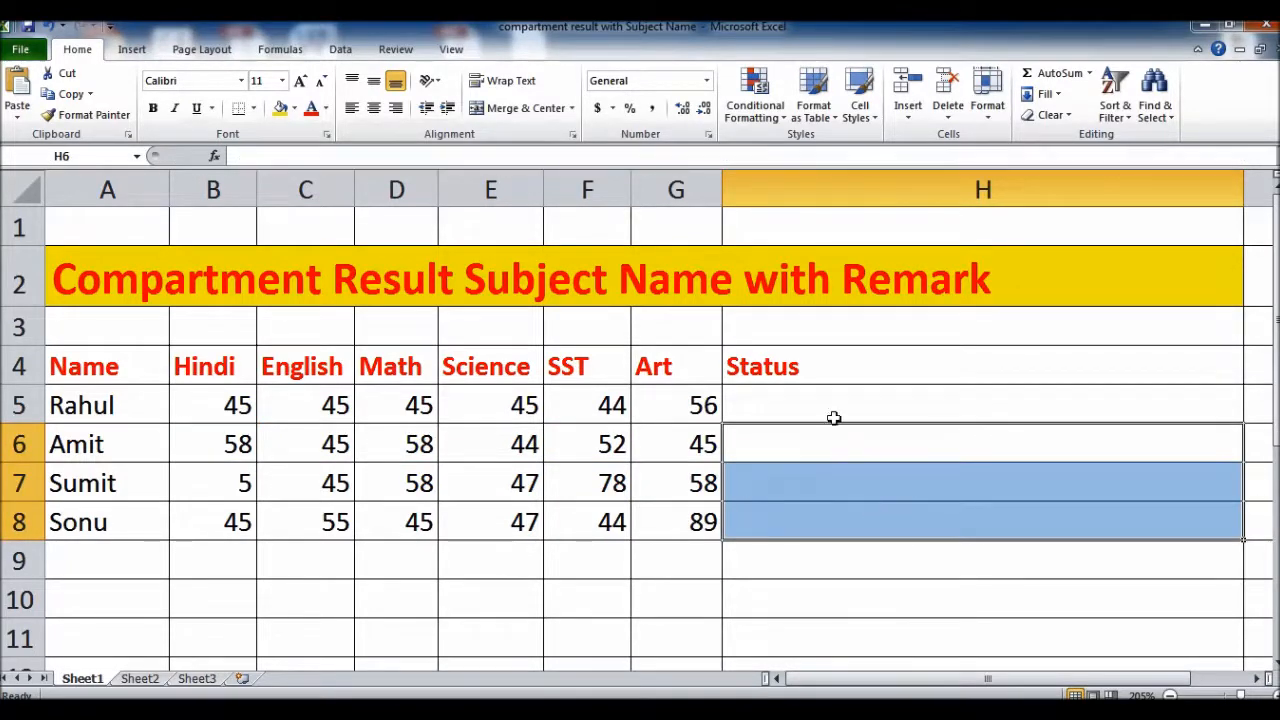
pyautogui.doubleClick(834, 418)
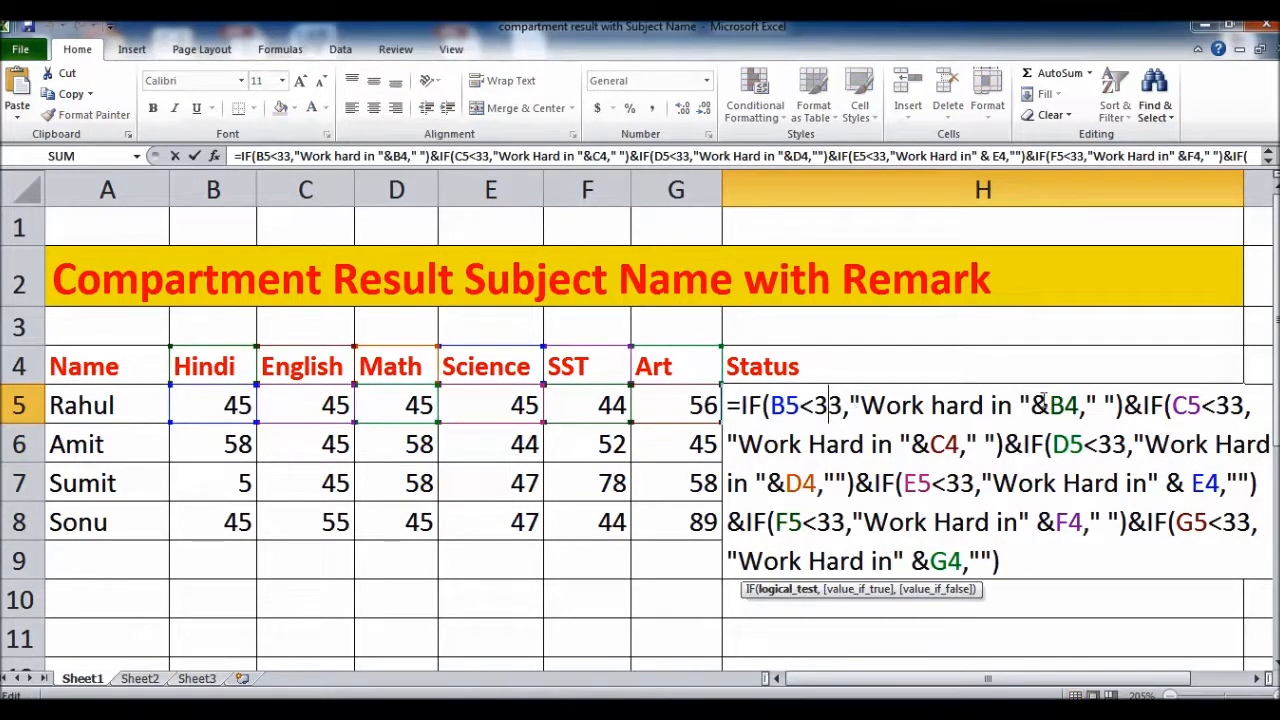
pyautogui.click(1050, 405)
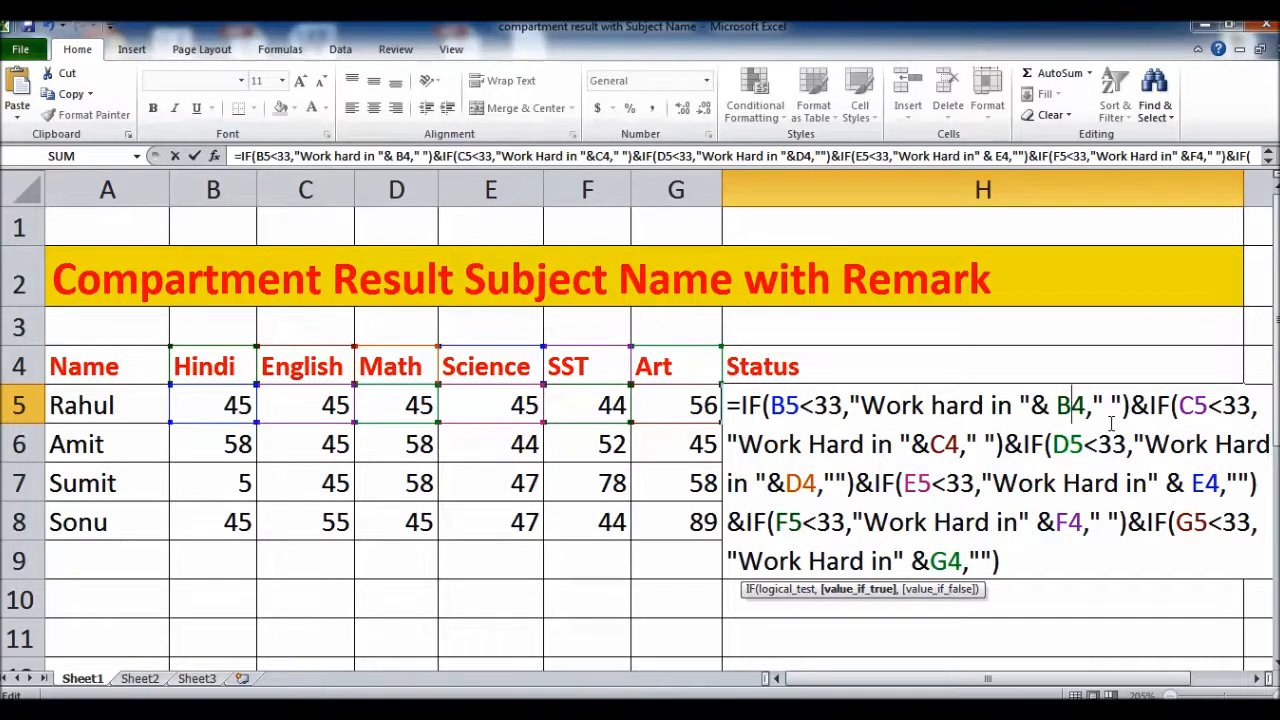
pyautogui.write('4')
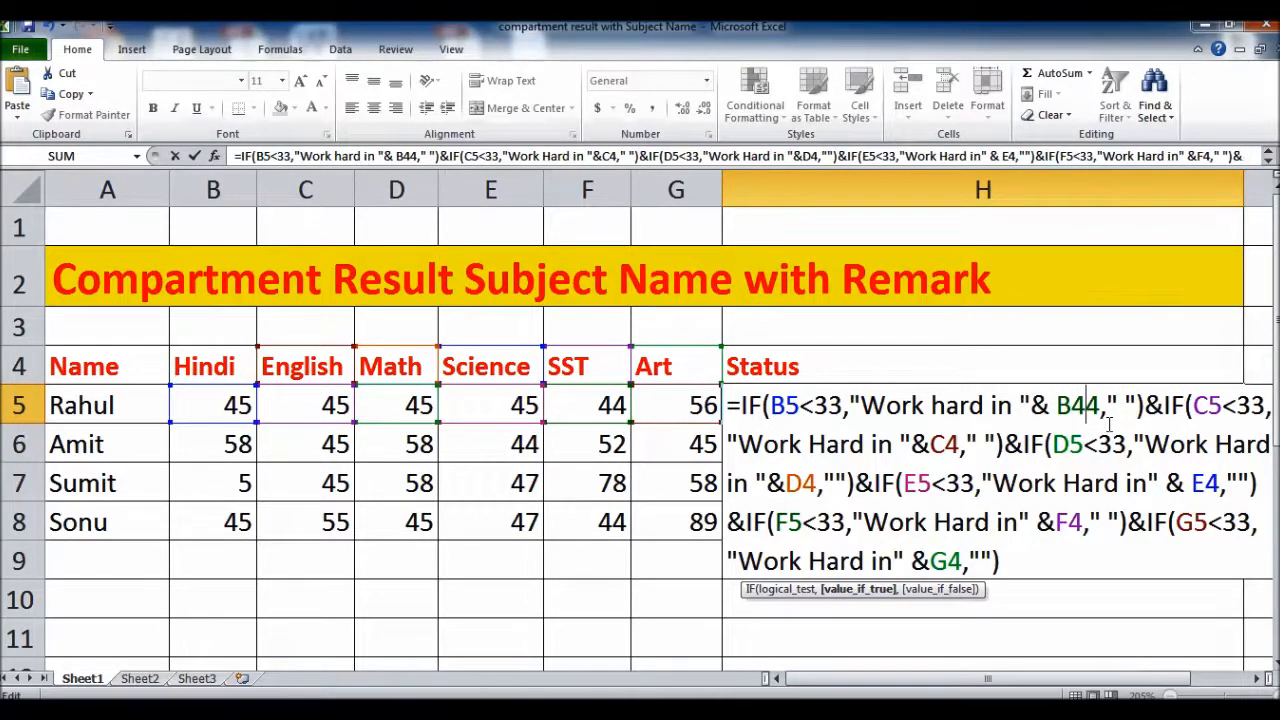
pyautogui.press('BackSpace')
pyautogui.write('$')
pyautogui.press('Return')
pyautogui.click(1108, 420)
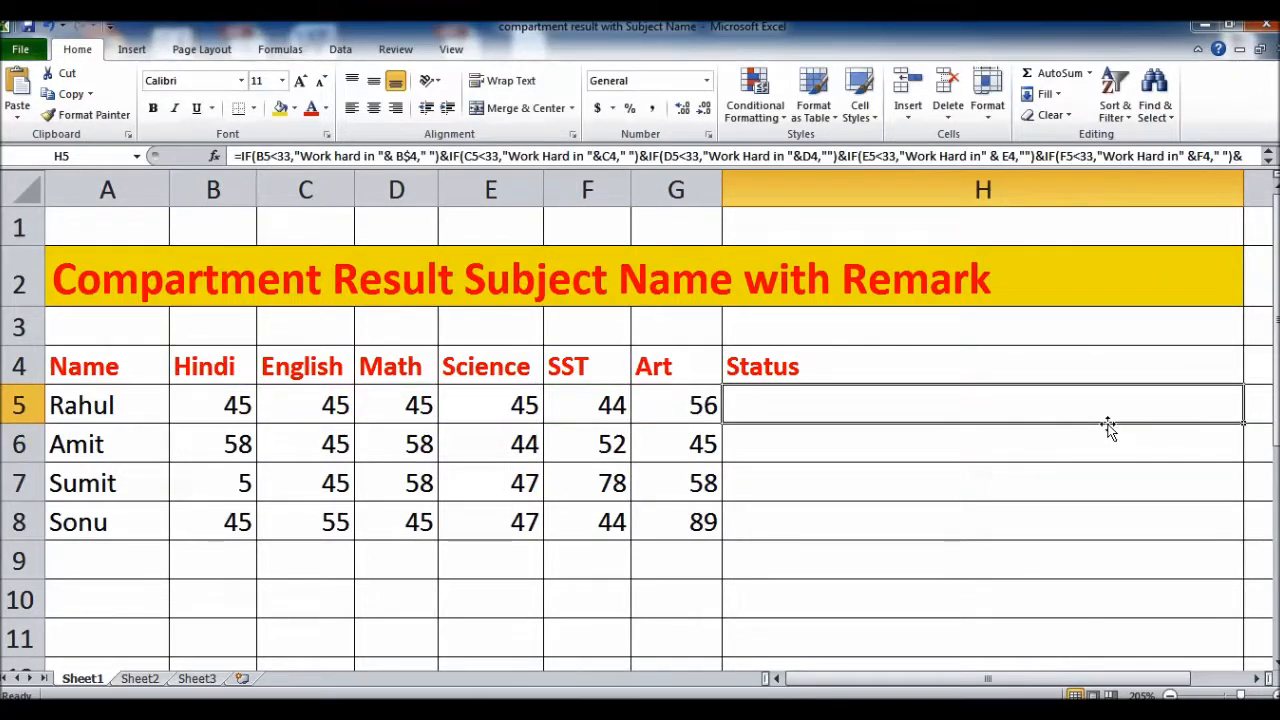
# Fill the H5 Status formula containing the B$4 reference down to H8.
pyautogui.hotkey('shift', 'Down')
pyautogui.hotkey('shift', 'Down')
pyautogui.hotkey('shift', 'Down')
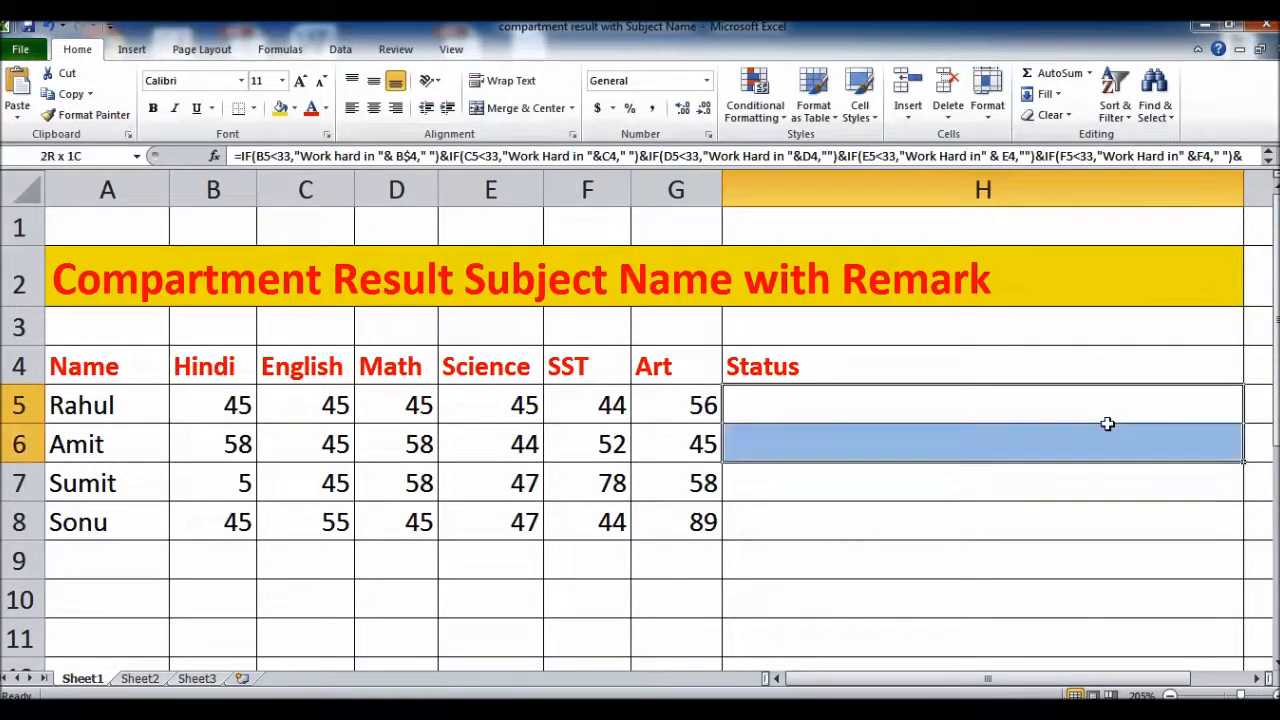
pyautogui.hotkey('ctrl', 'd')
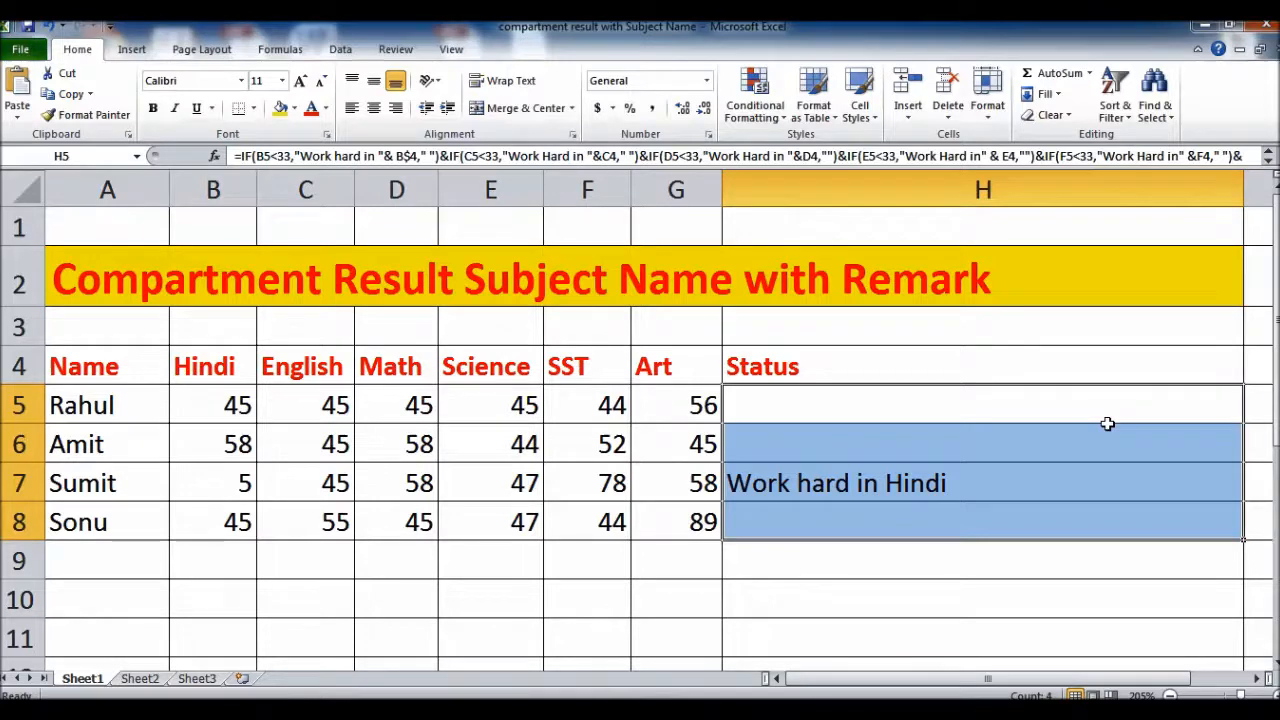
pyautogui.press('Up')
pyautogui.press('Down')
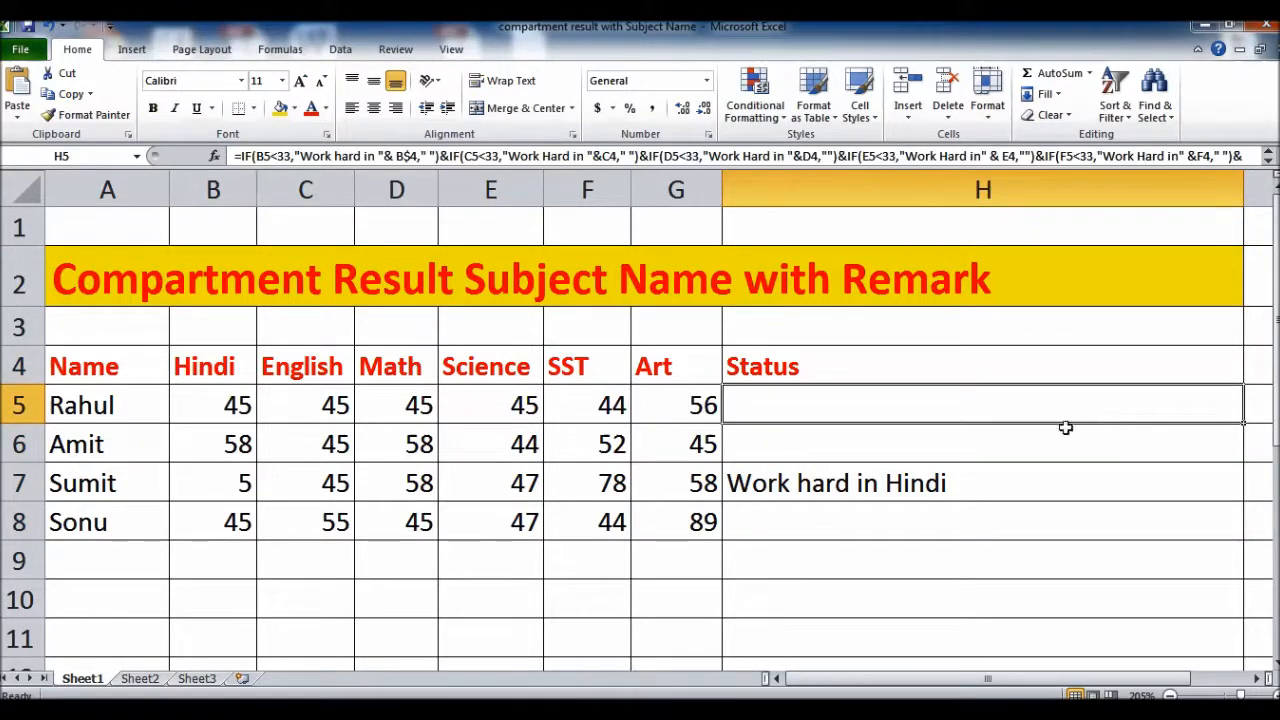
# Lock the header row in the remaining H5 IF tests, changing the subject references to C$4, D$4, E$4, F$4 and G$4.
pyautogui.doubleClick(893, 417)
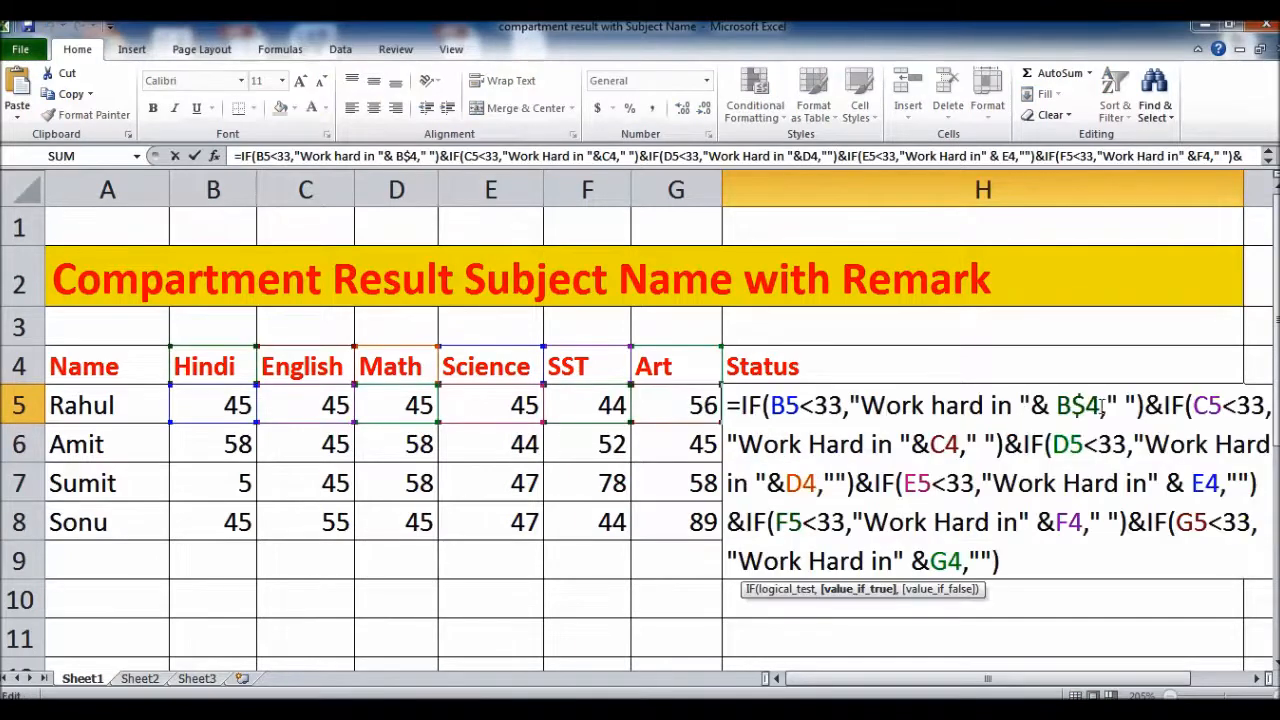
pyautogui.click(952, 442)
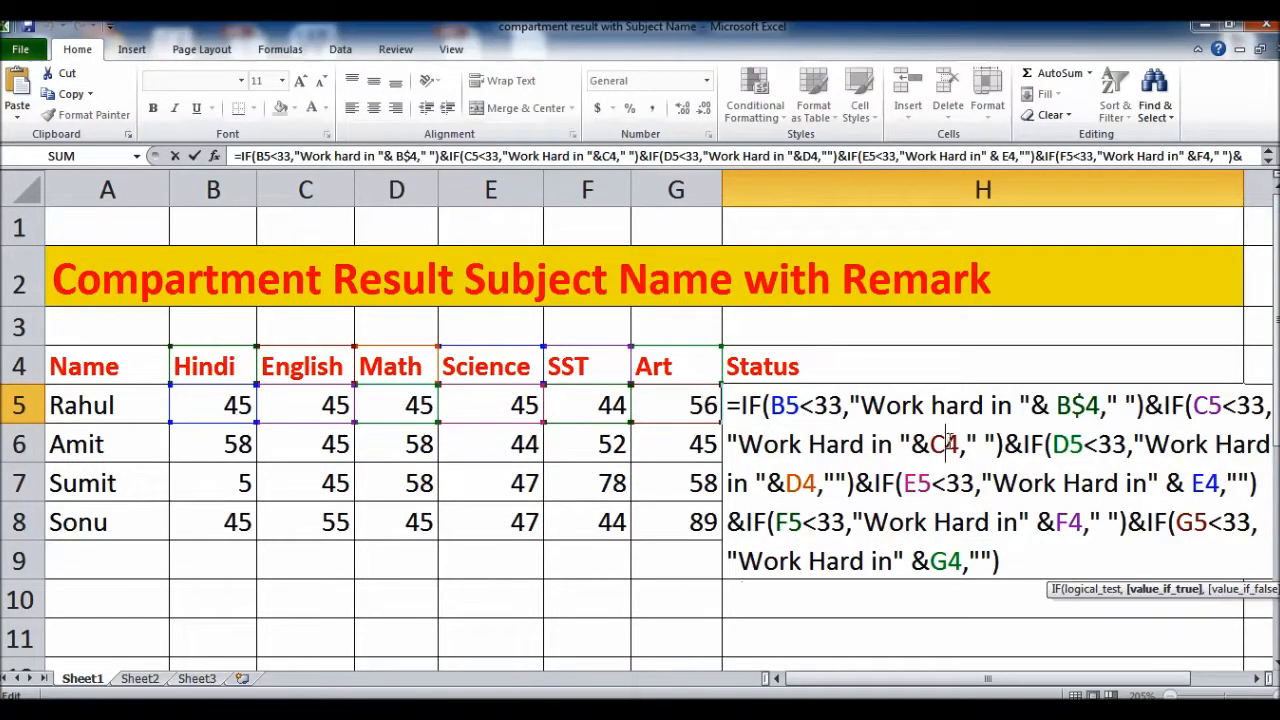
pyautogui.write('$')
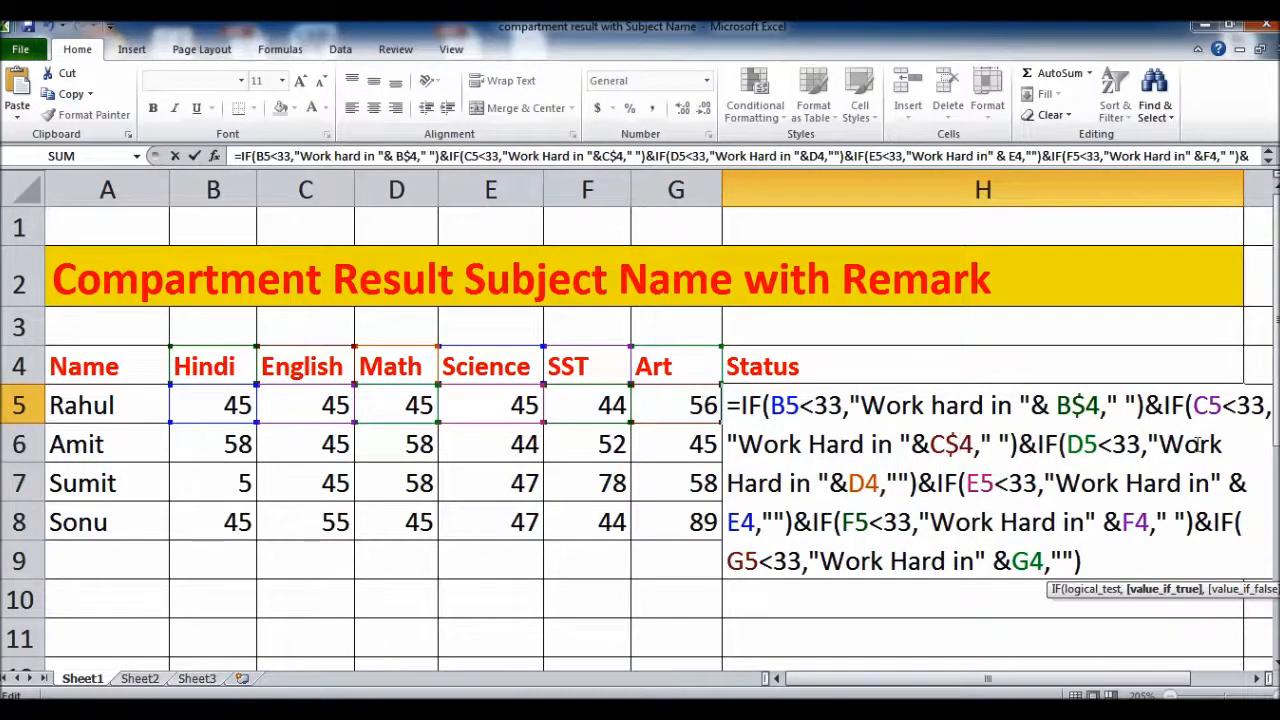
pyautogui.click(863, 483)
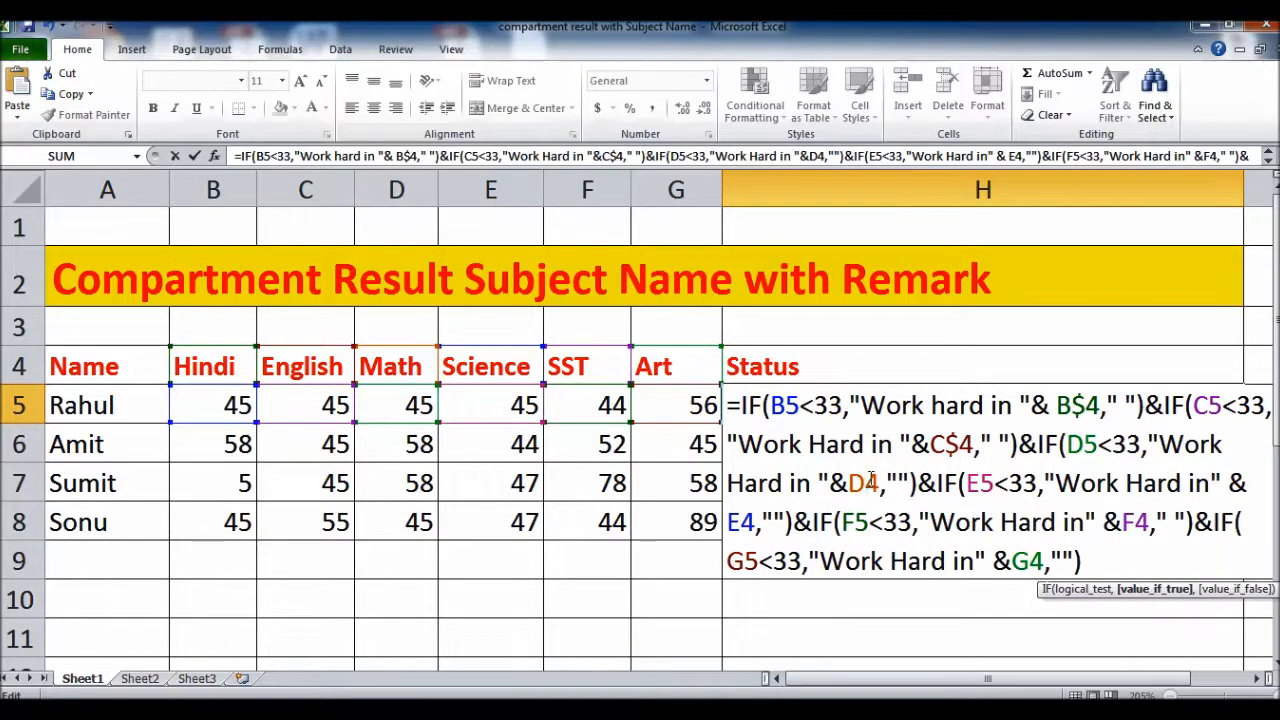
pyautogui.write('$')
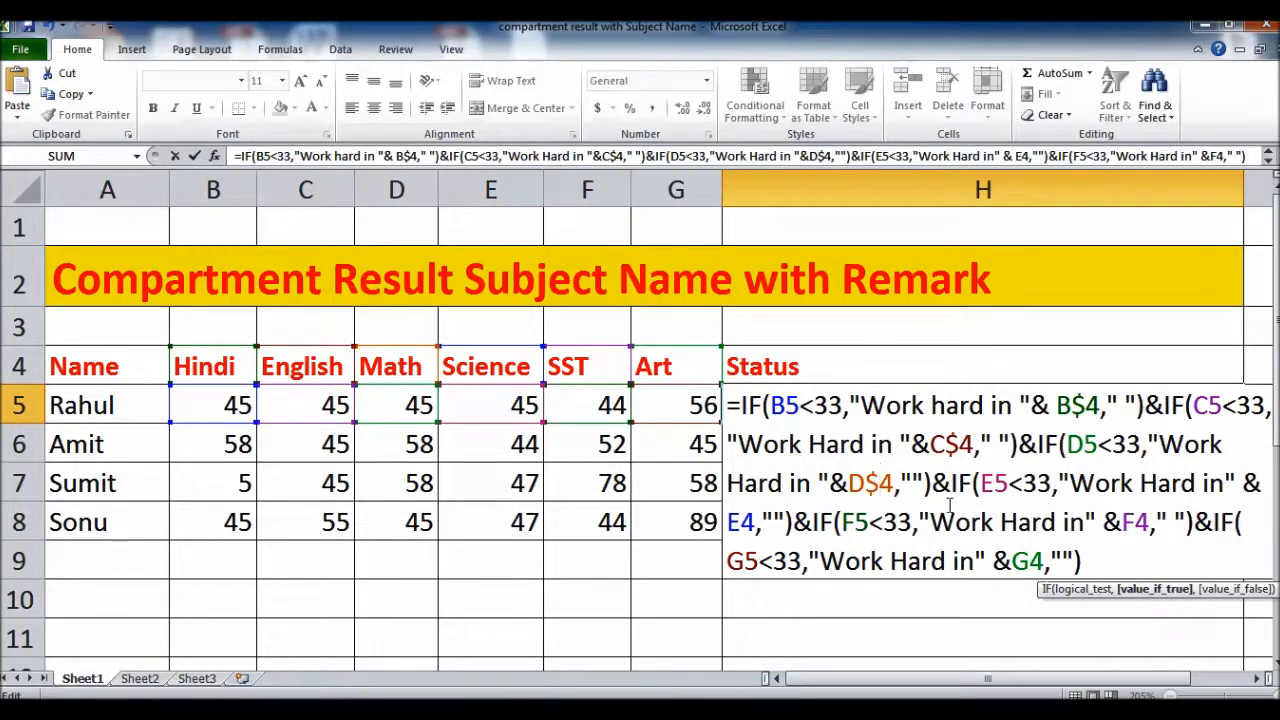
pyautogui.click(740, 522)
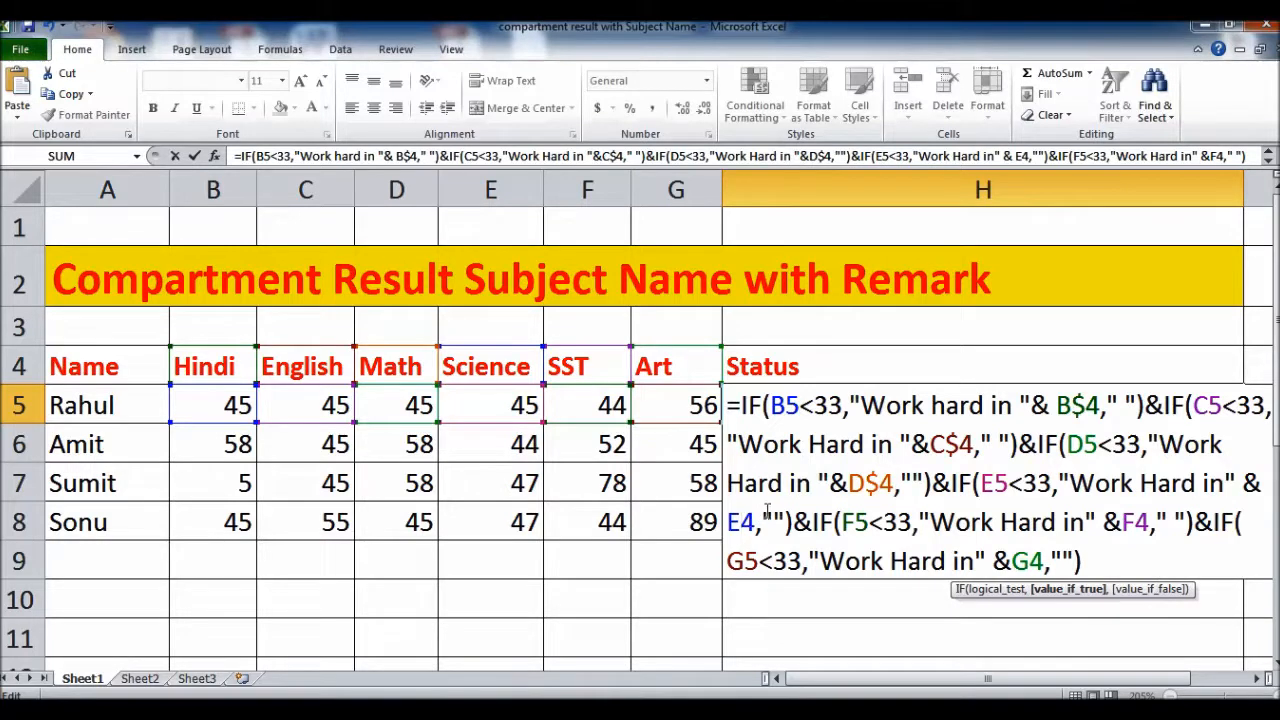
pyautogui.write('$')
pyautogui.click(1151, 528)
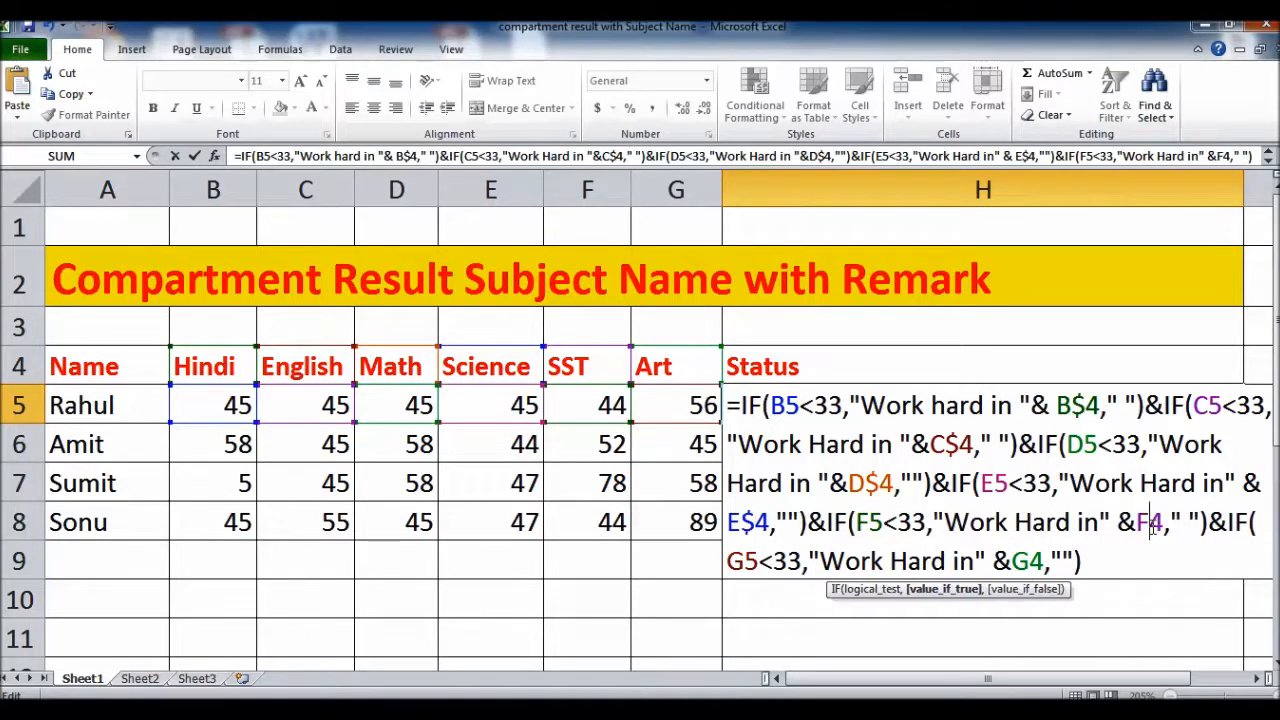
pyautogui.write('$')
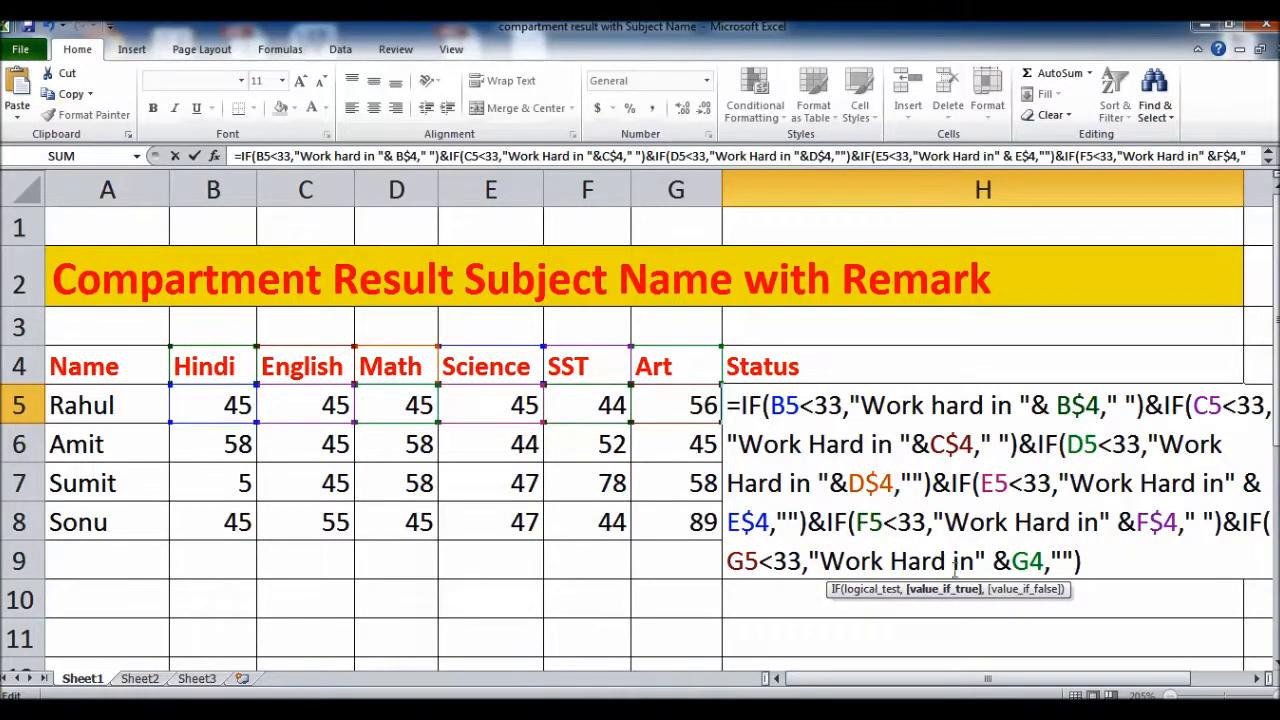
pyautogui.click(1030, 562)
pyautogui.write('$')
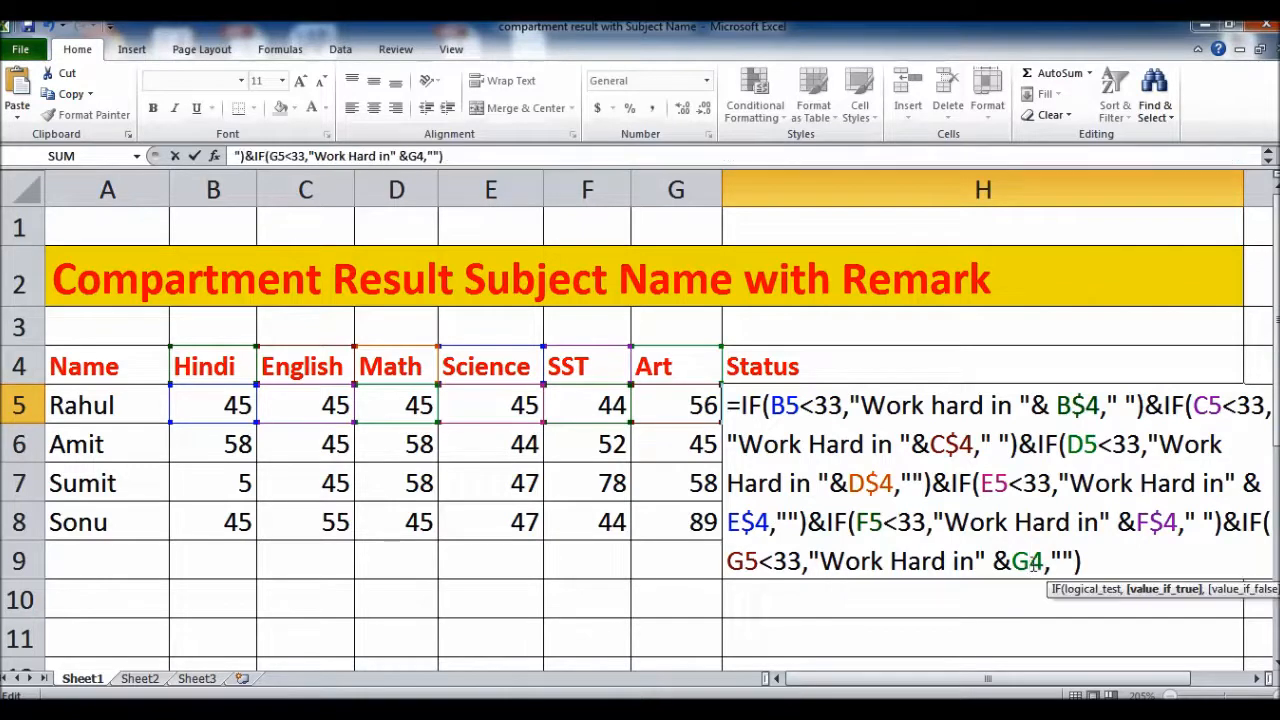
pyautogui.press('Return')
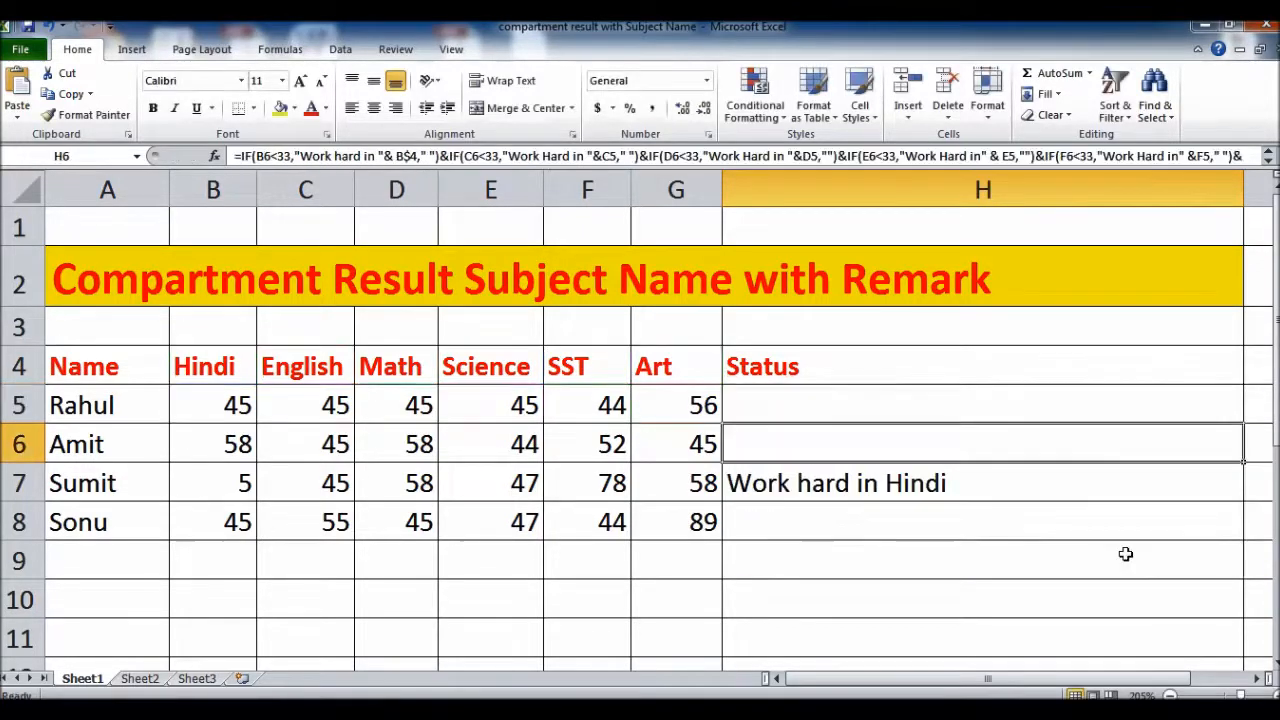
# Fill the H5 Status formula with all header rows locked down through H8.
pyautogui.click(866, 405)
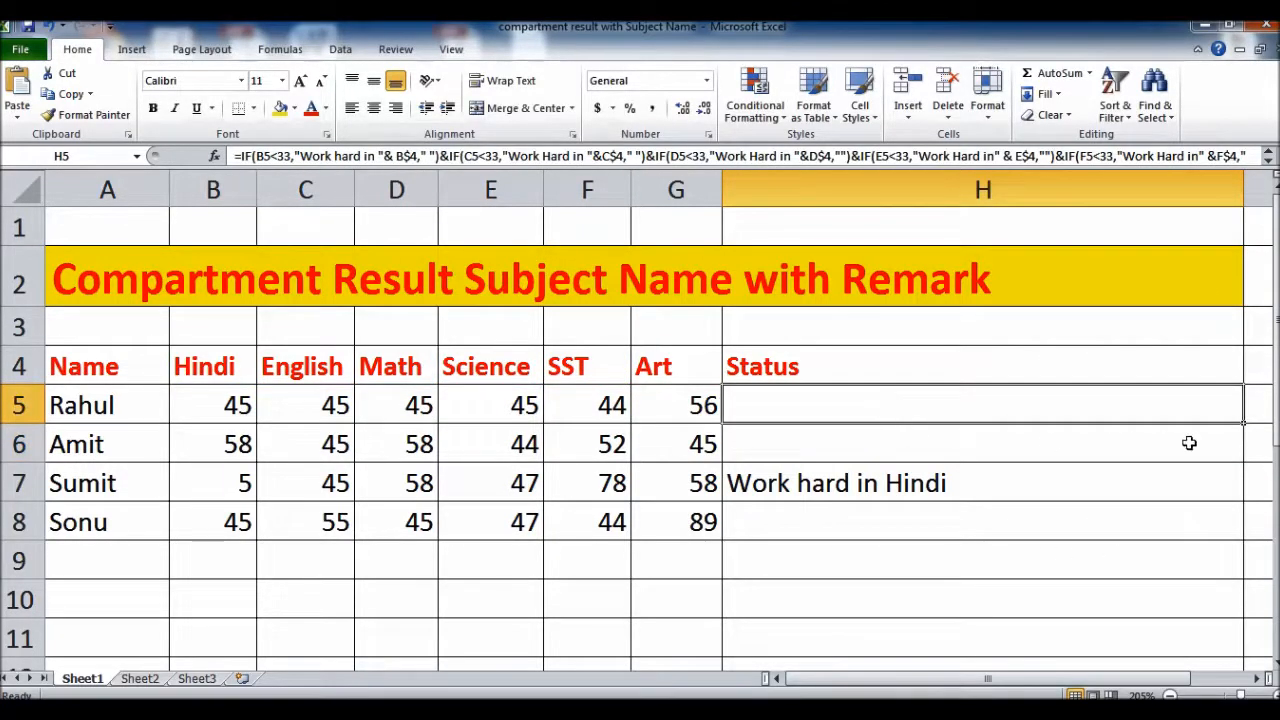
pyautogui.moveTo(1244, 424); pyautogui.dragTo(1197, 528)
pyautogui.click(1074, 592)
# Test the remarks by setting the English mark in C8 to 4 and the Math mark in D6 to 4.
pyautogui.click(324, 516)
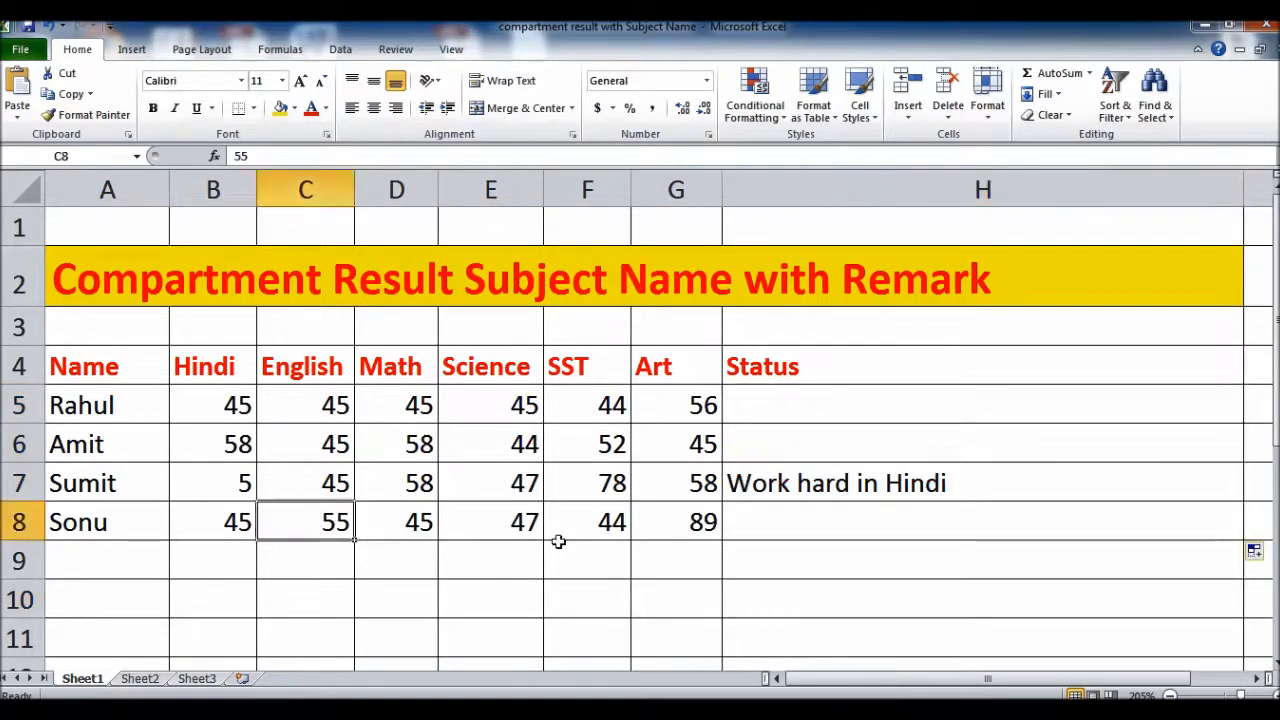
pyautogui.write('4')
pyautogui.press('Return')
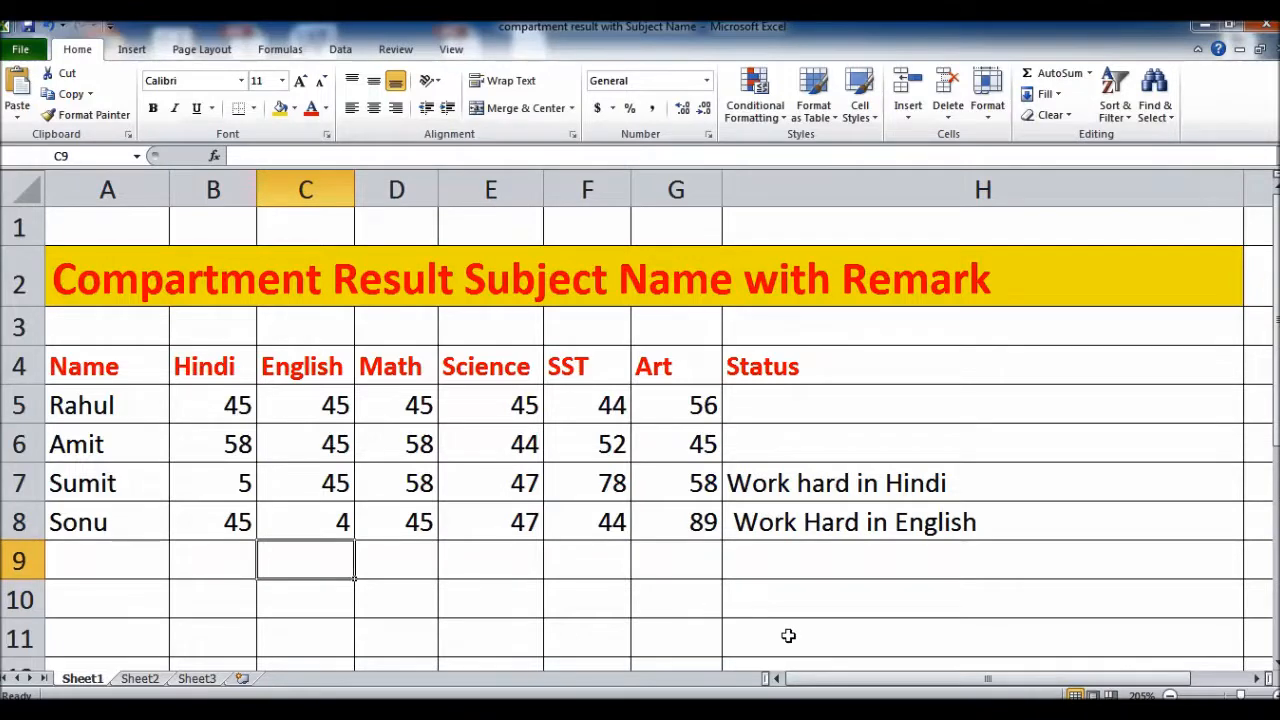
pyautogui.click(498, 438)
pyautogui.click(417, 444)
pyautogui.write('4')
pyautogui.press('Return')
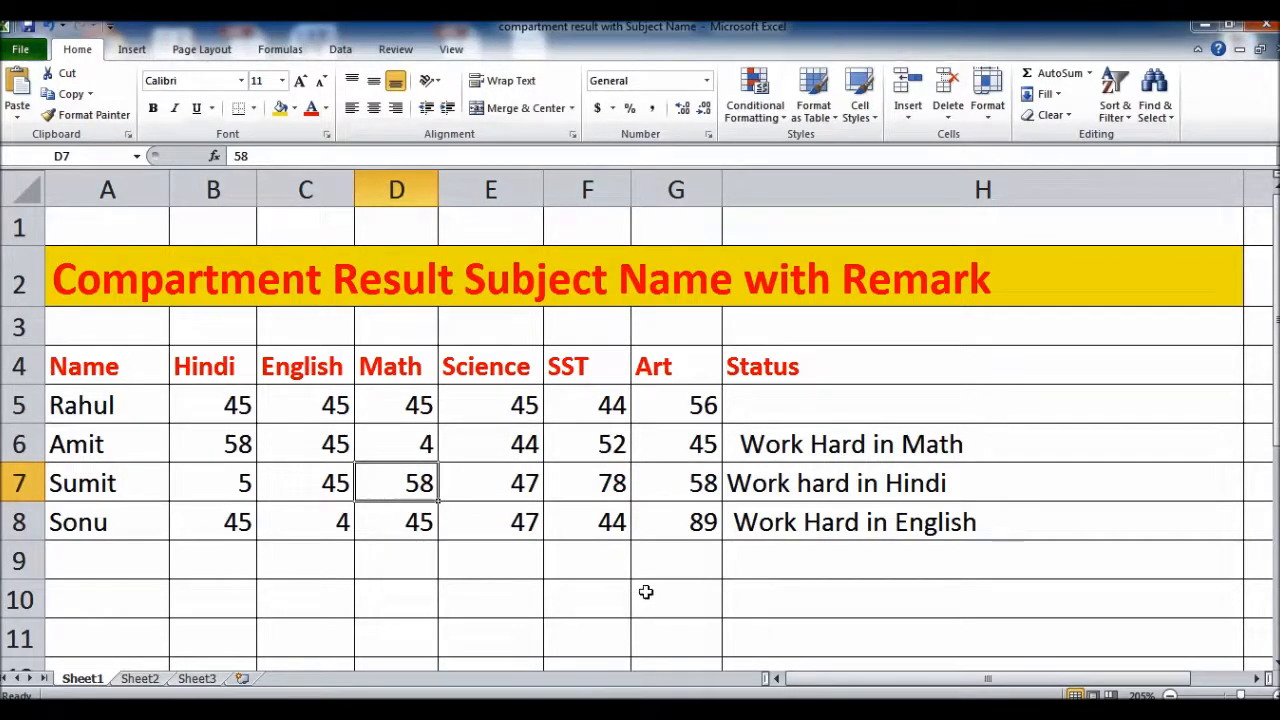
# Rename the Math subject header in D4 as Maths.
pyautogui.doubleClick(423, 369)
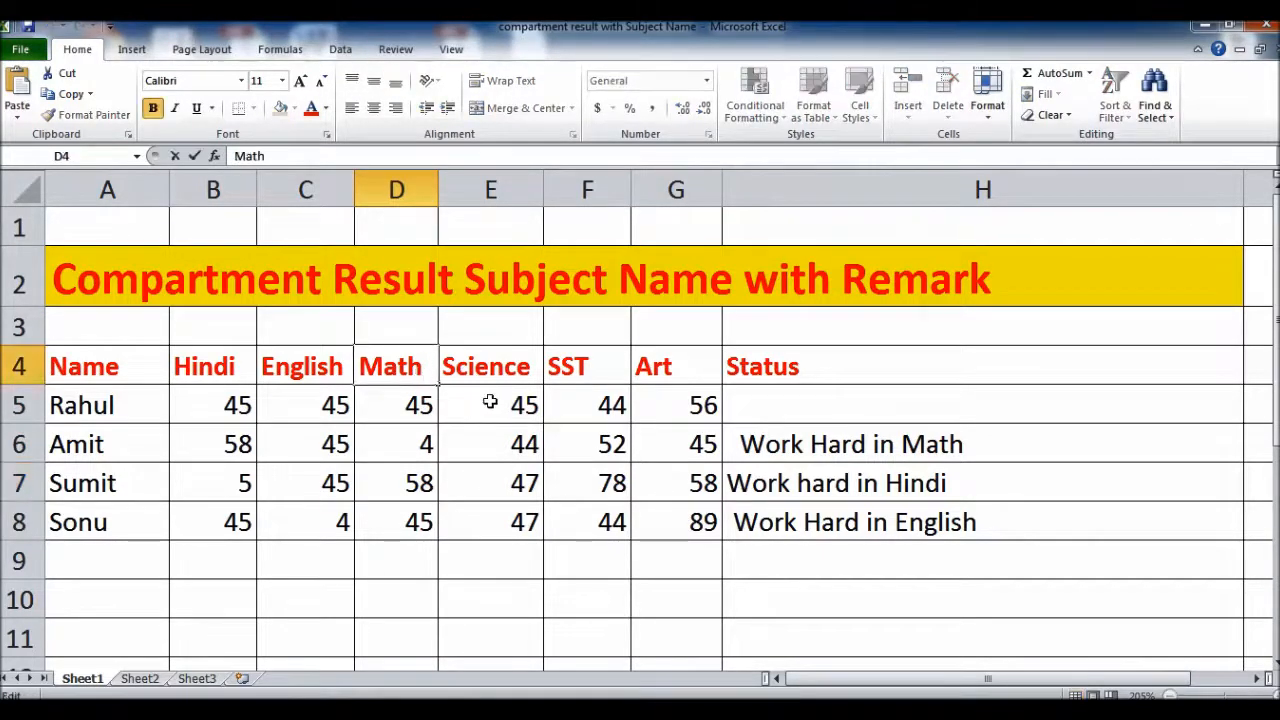
pyautogui.write('s')
pyautogui.press('Return')
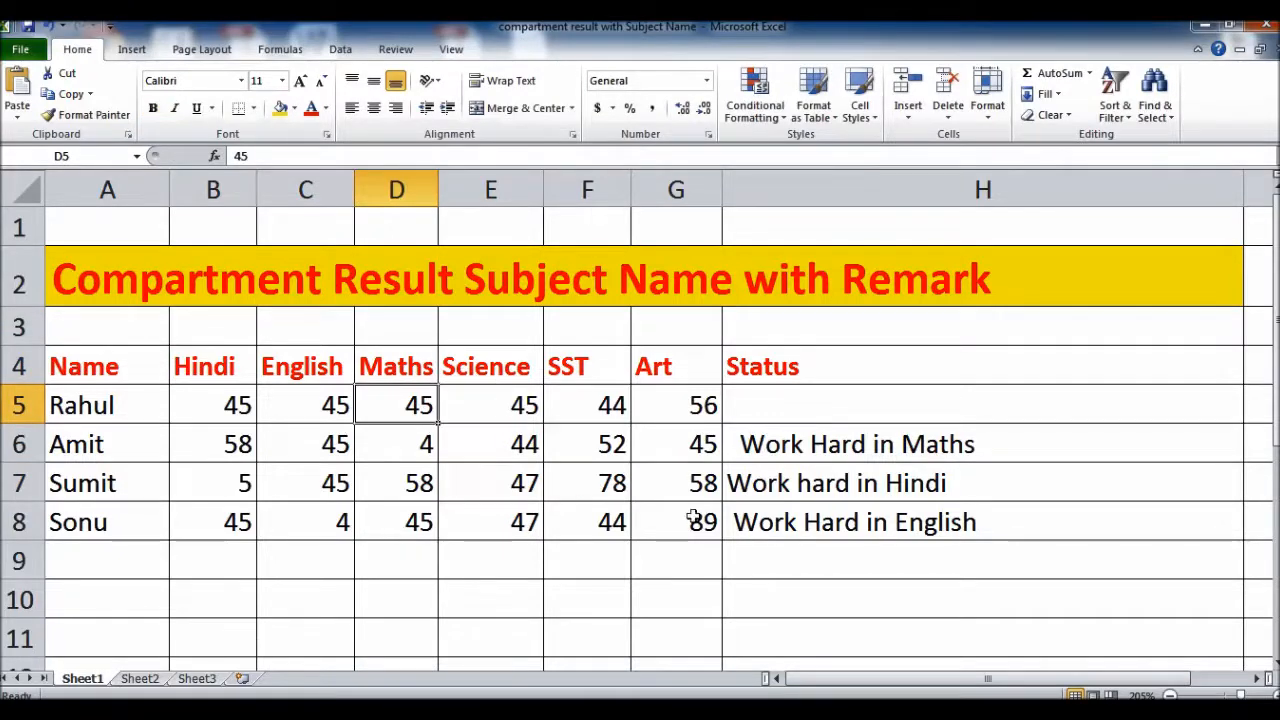
pyautogui.click(297, 366)
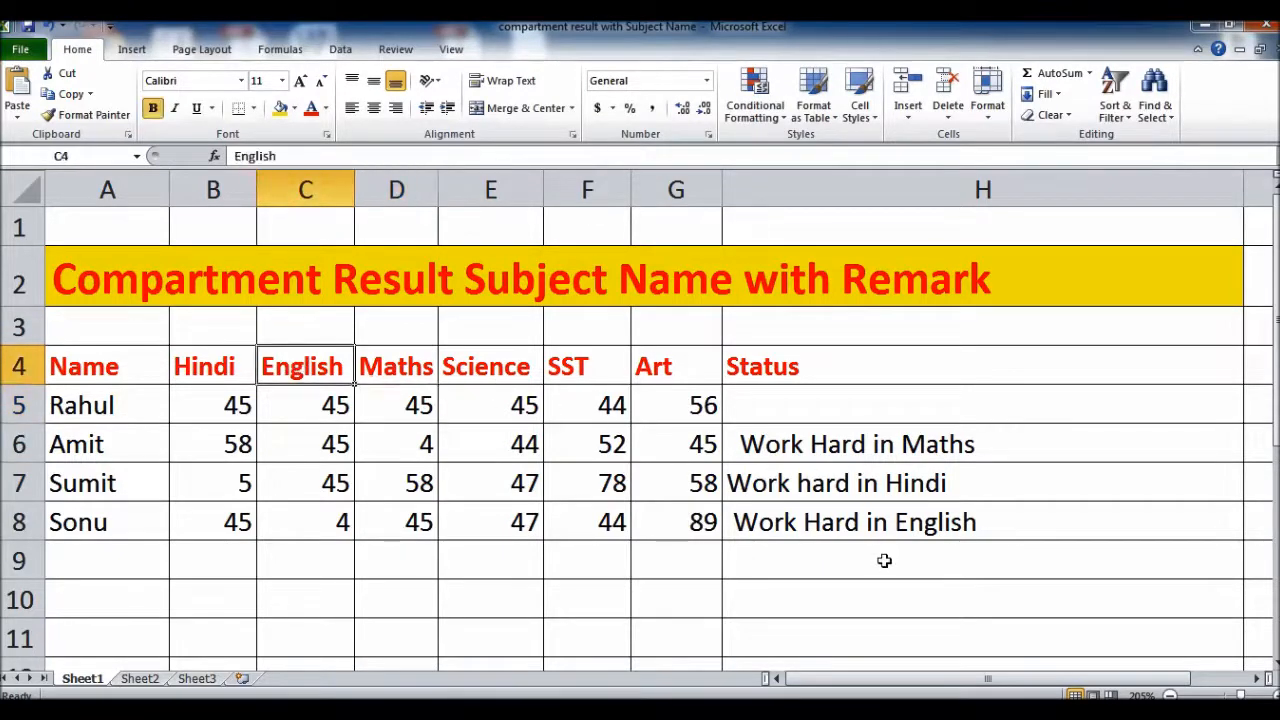
# Test two remarks in one row by setting the Hindi mark in B5 to 2 and the SST mark in F5 to 3.
pyautogui.click(793, 406)
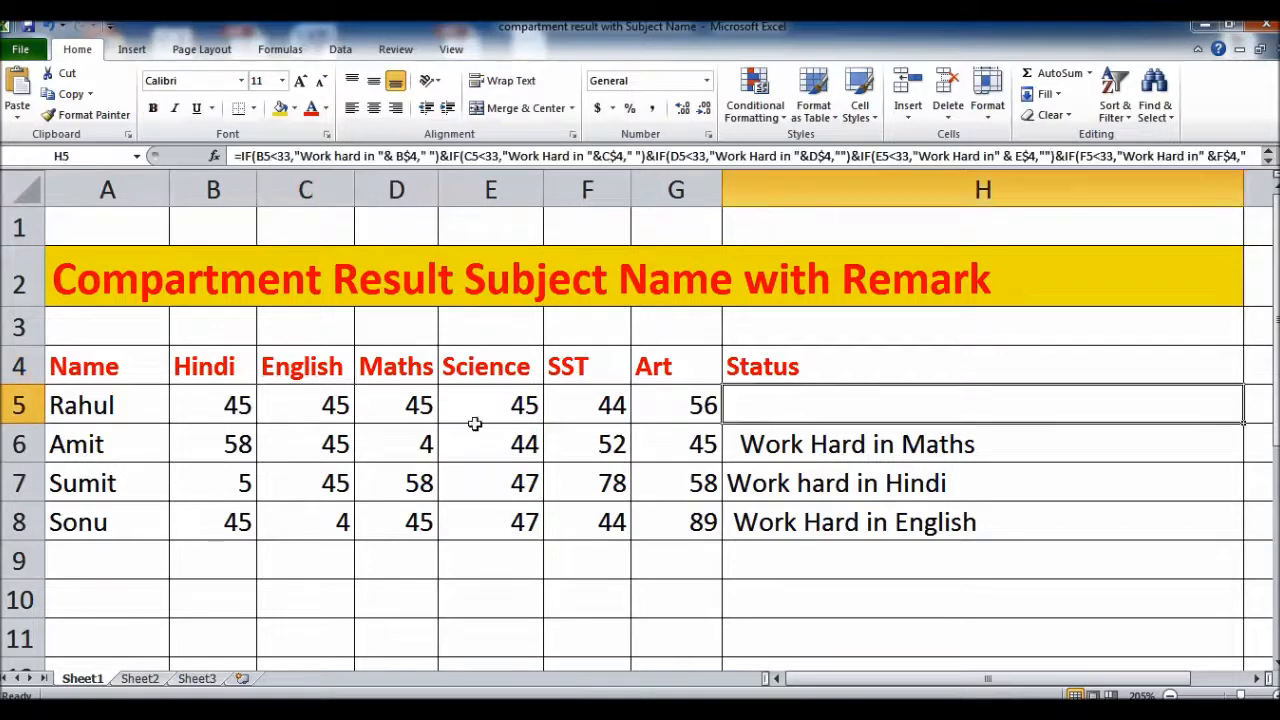
pyautogui.click(244, 410)
pyautogui.write('2')
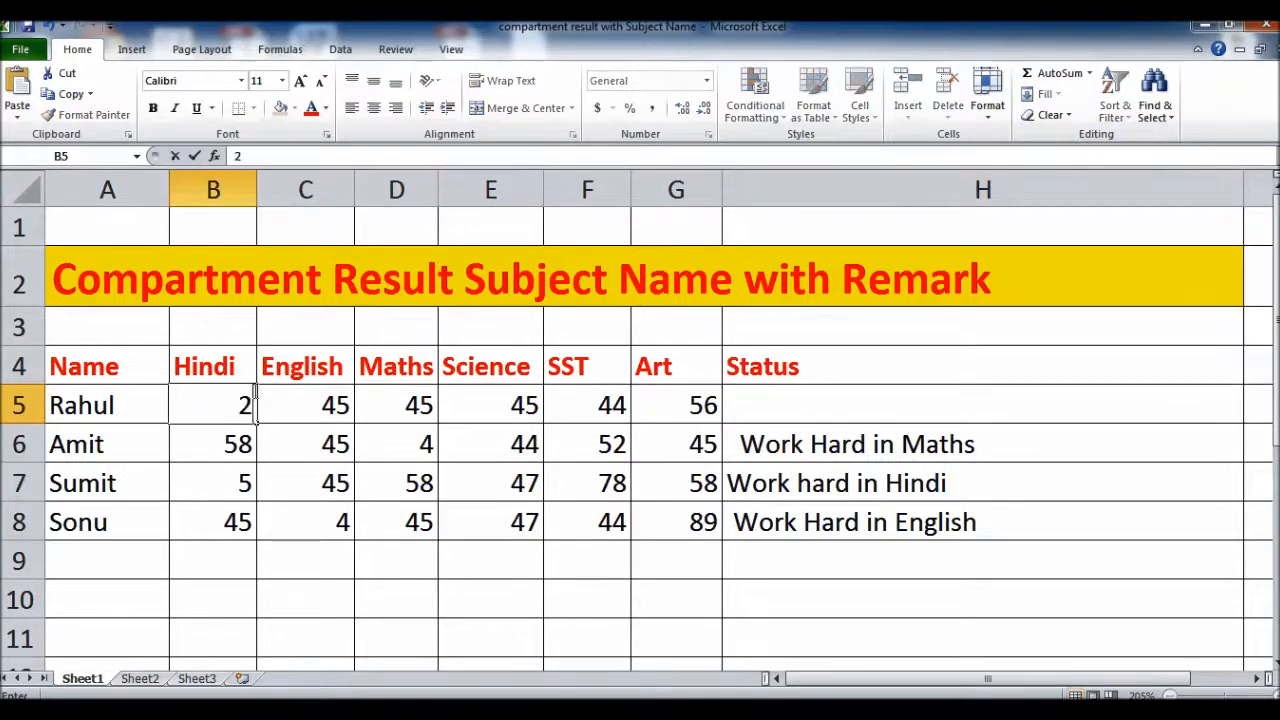
pyautogui.press('Return')
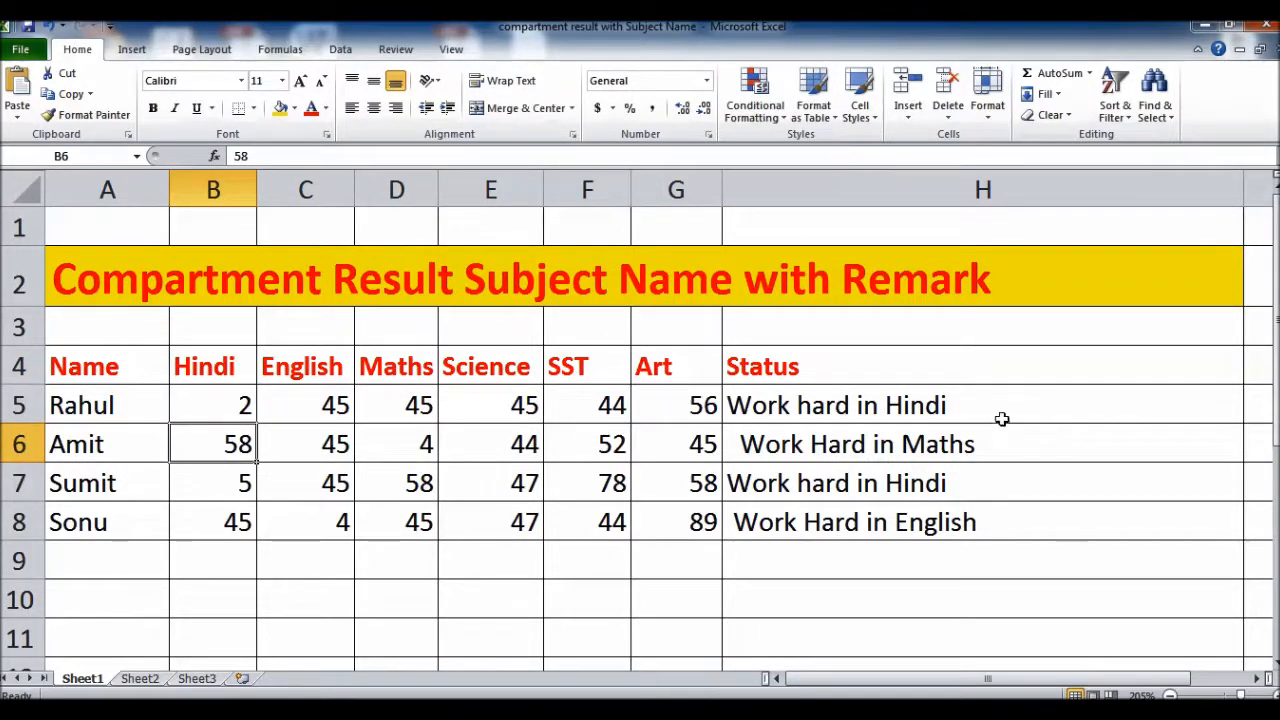
pyautogui.click(496, 410)
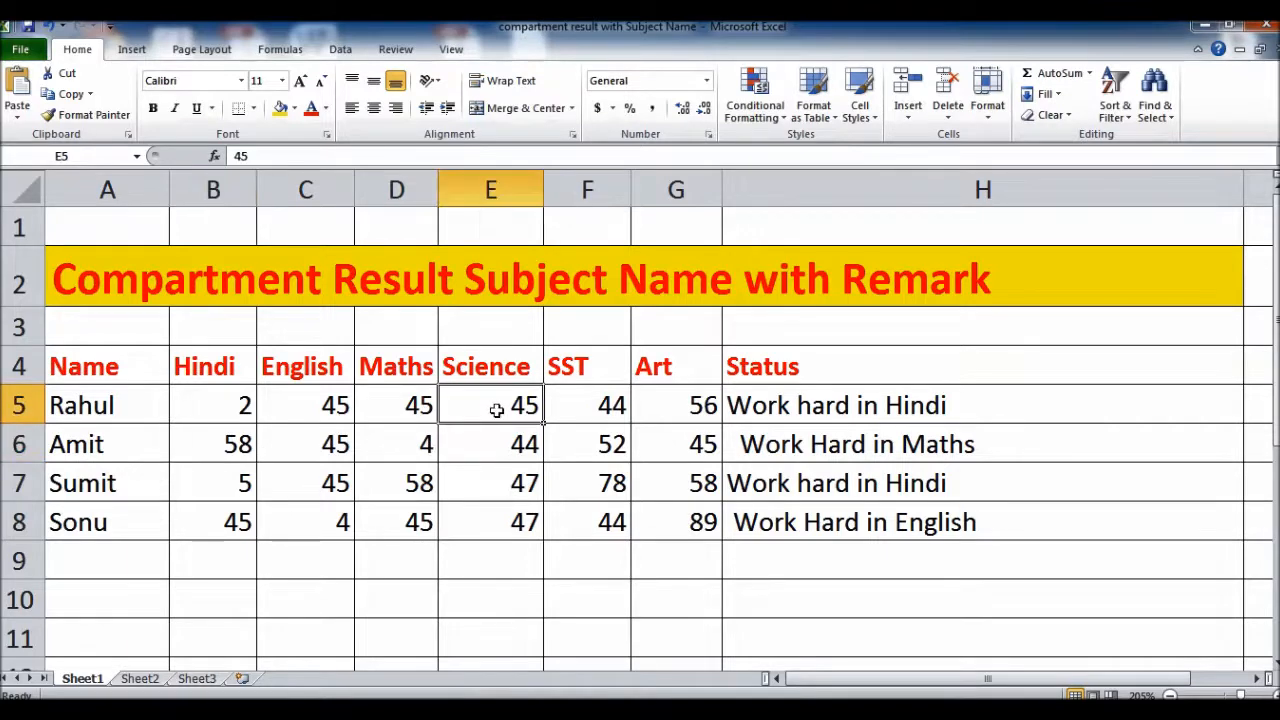
pyautogui.click(612, 410)
pyautogui.write('3')
pyautogui.press('Return')
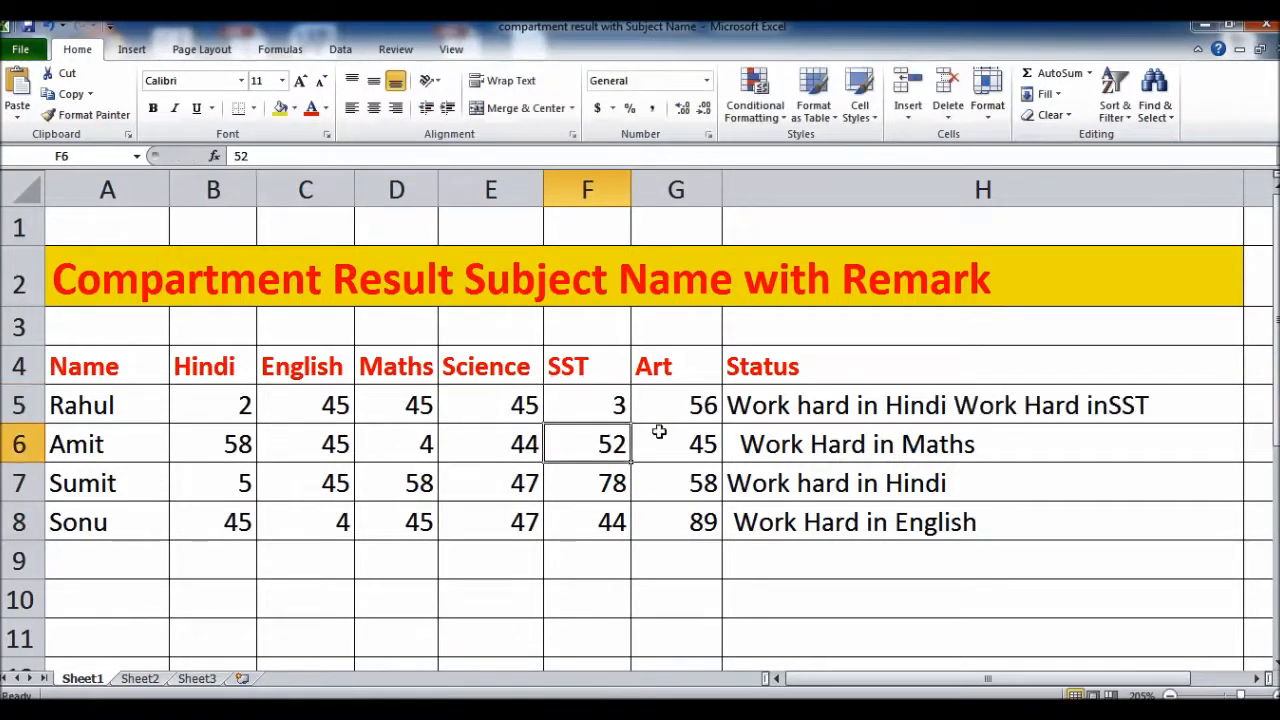